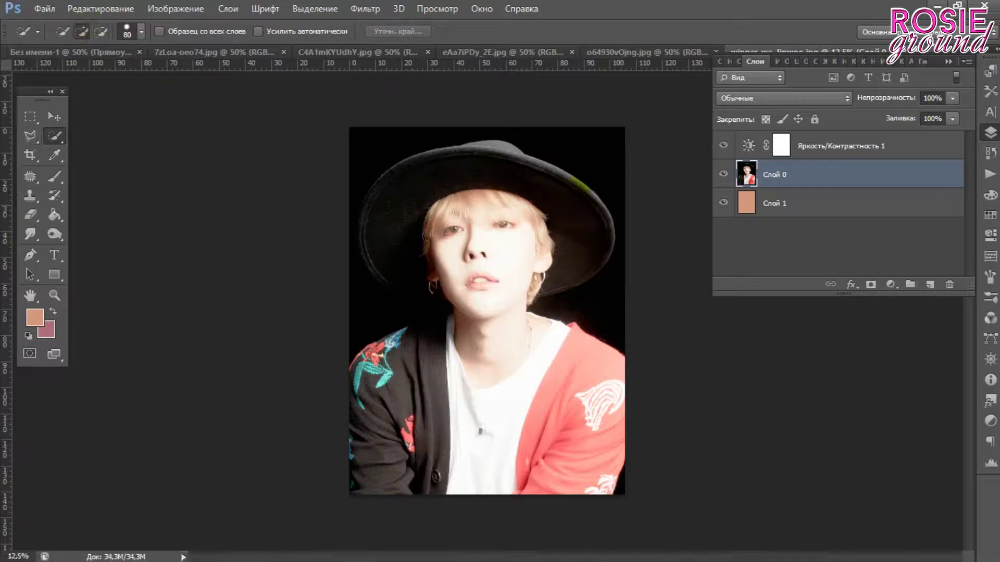
- On the Brightness/Contrast layer, Quick Select the black background right of the hat and along the shoulder
click(760, 146)
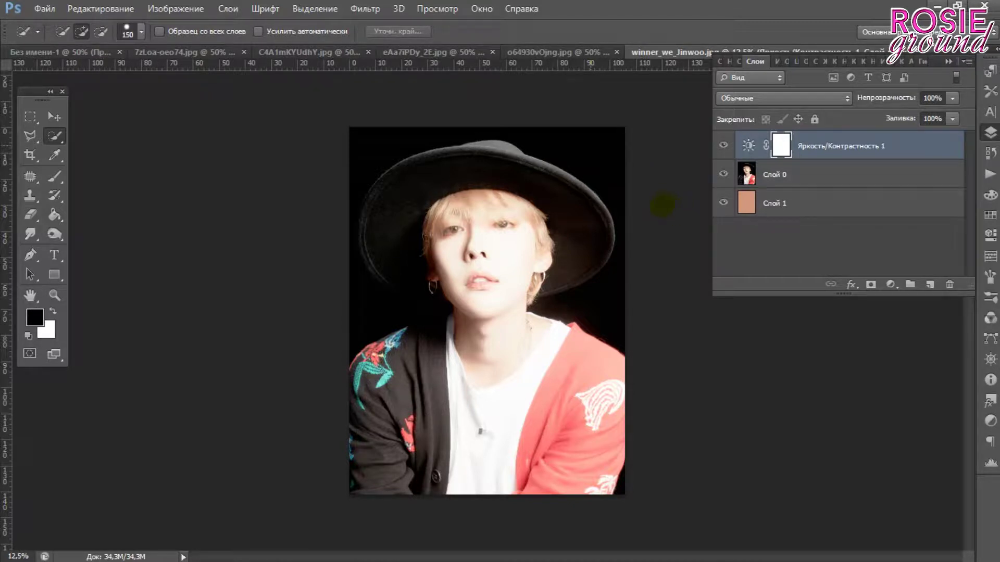
click(590, 145)
key(bracketleft)
key(bracketleft)
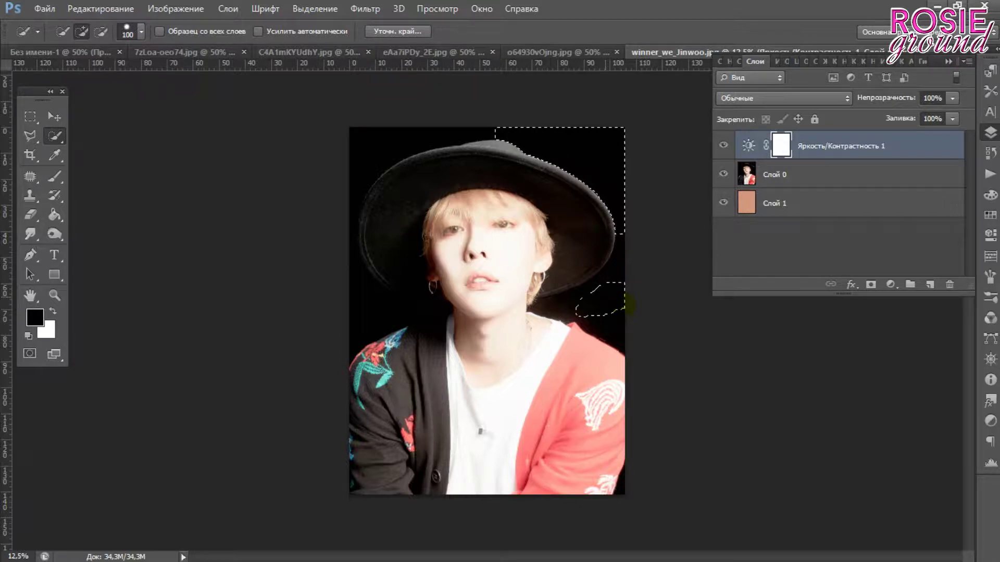
click(627, 306)
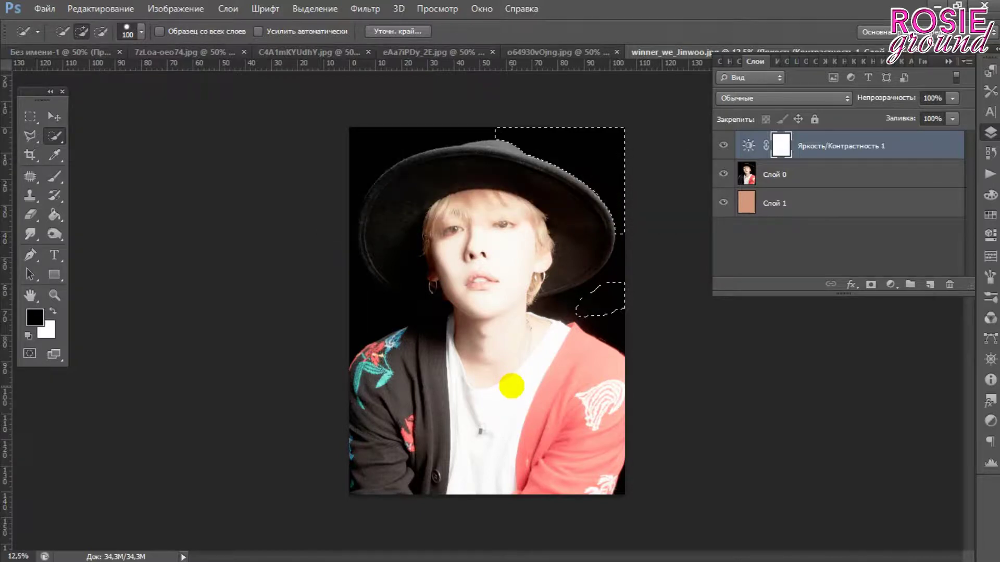
click(598, 334)
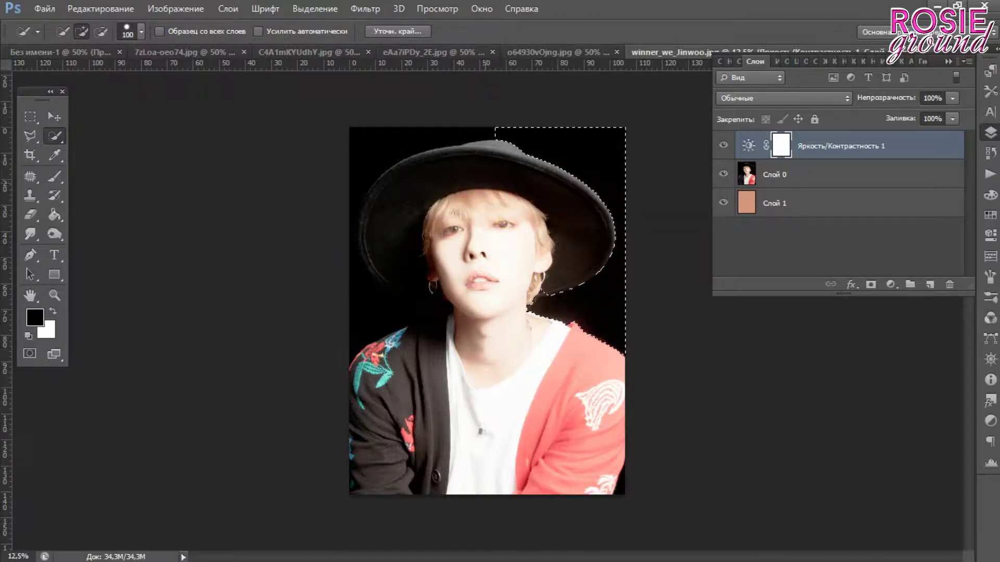
key(bracketright)
key(bracketright)
key(bracketright)
- Subtract the ear, neck, cheek, face, lips and jaw from the background selection
click(100, 32)
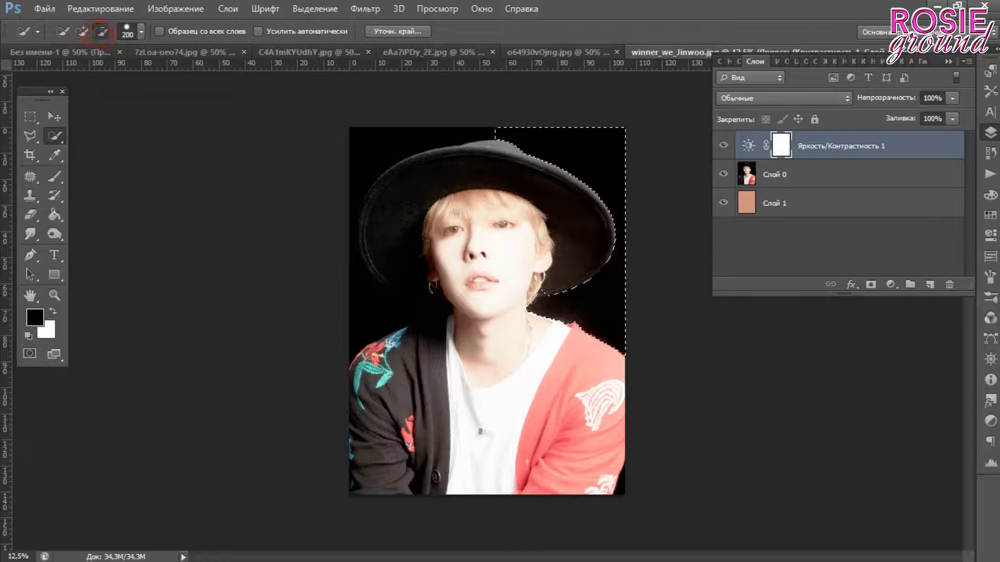
click(540, 284)
click(520, 287)
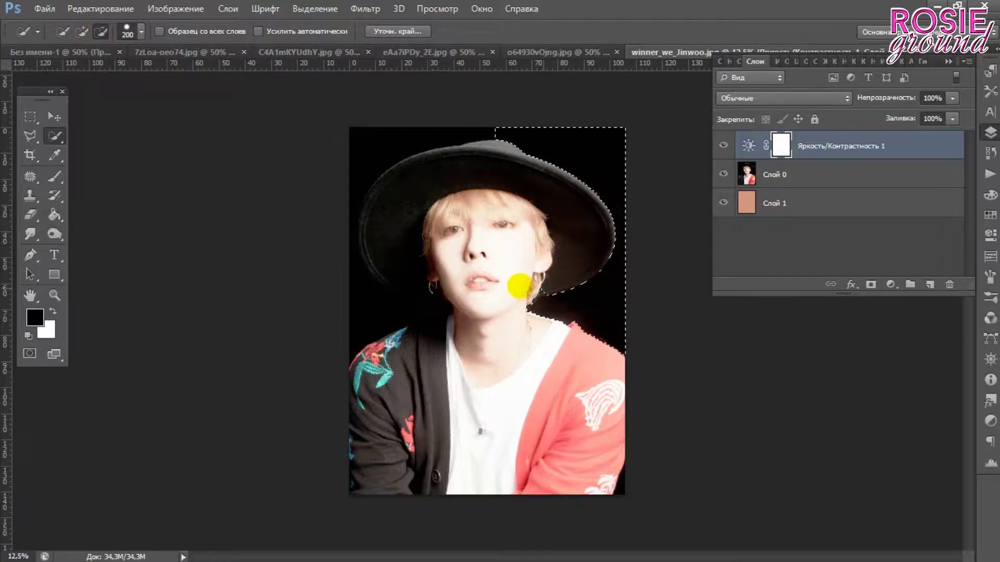
drag(520, 287, 476, 286)
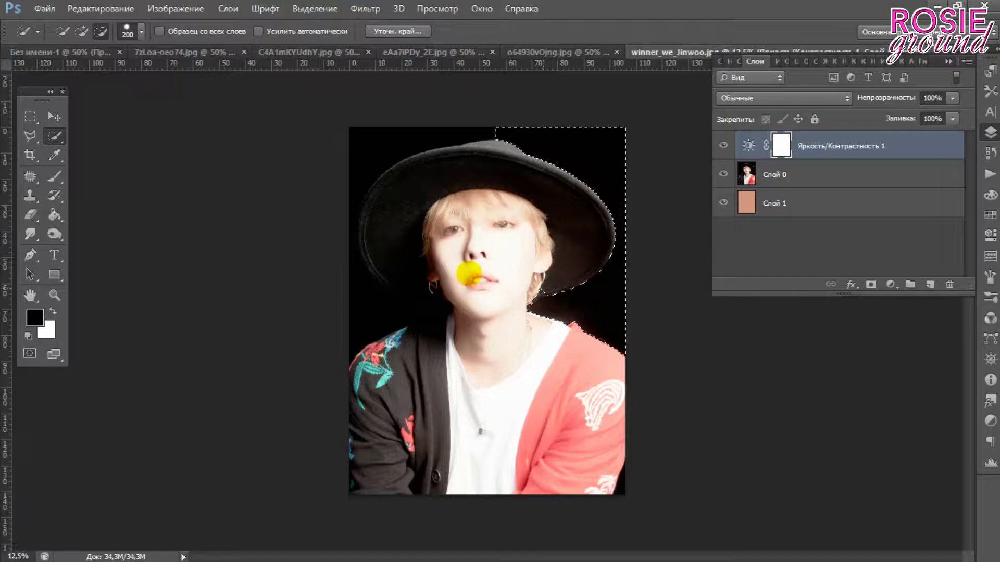
drag(469, 273, 469, 273)
drag(438, 247, 437, 247)
click(81, 31)
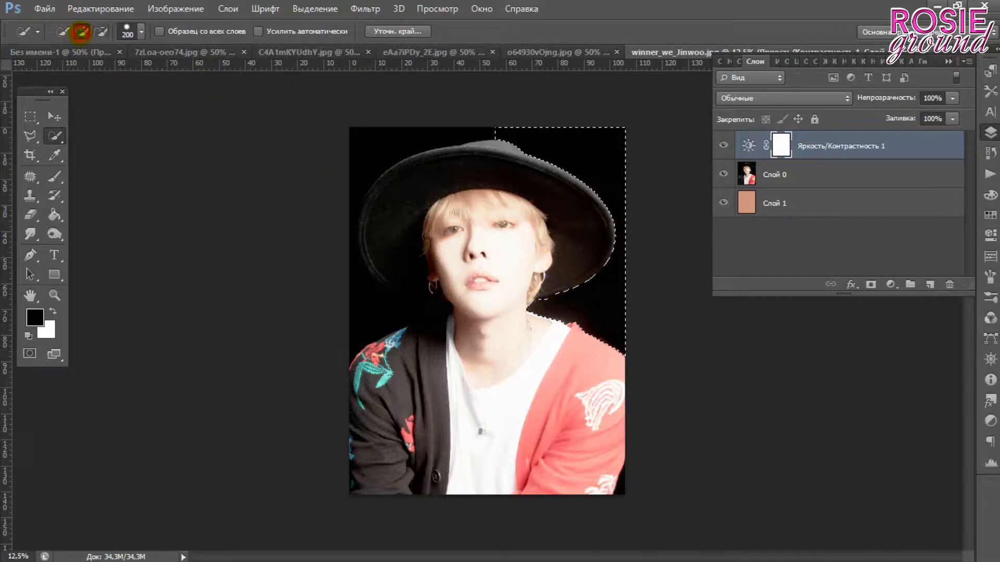
- Add the black background left of the hat and down the image's left edge to the selection
click(333, 177)
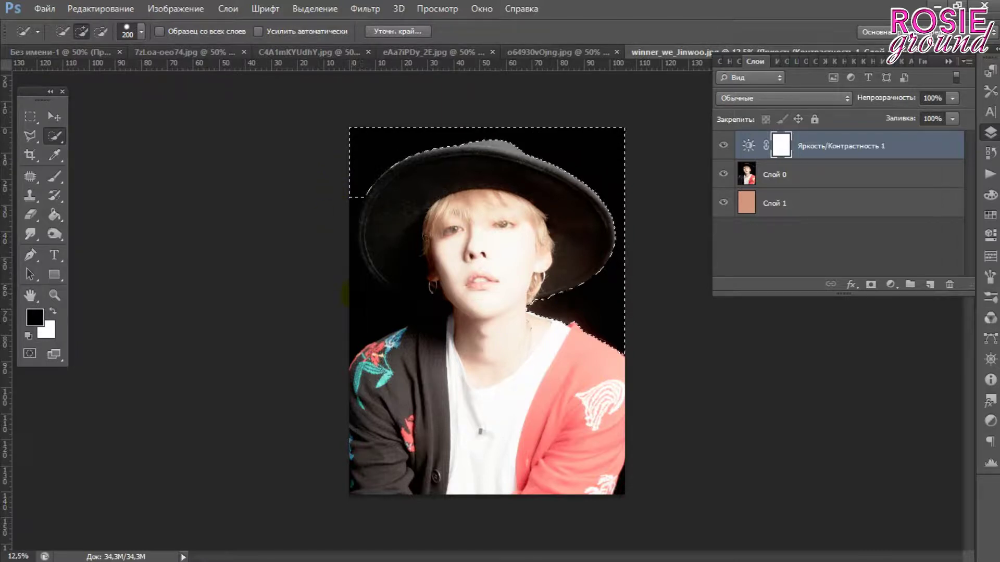
click(343, 290)
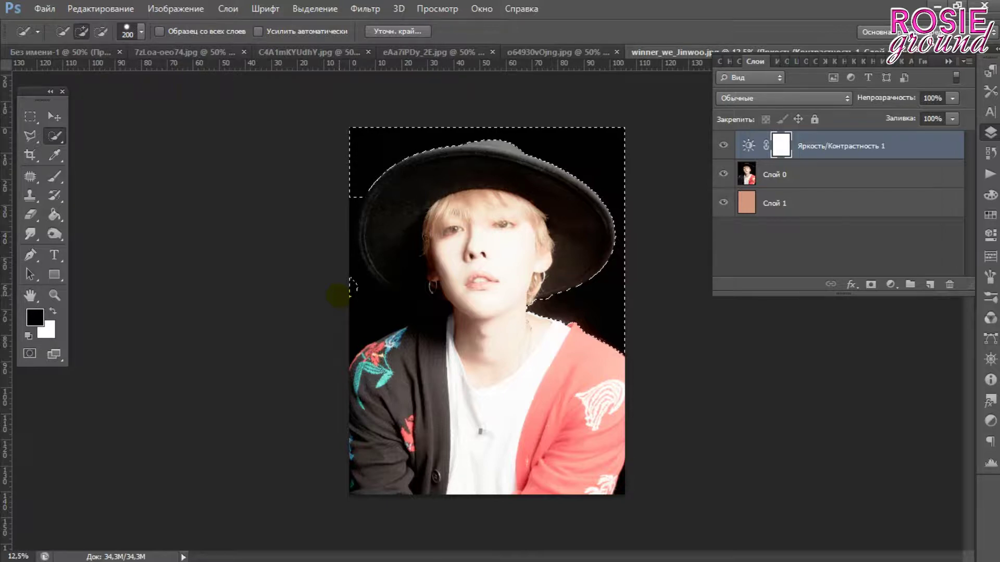
click(346, 255)
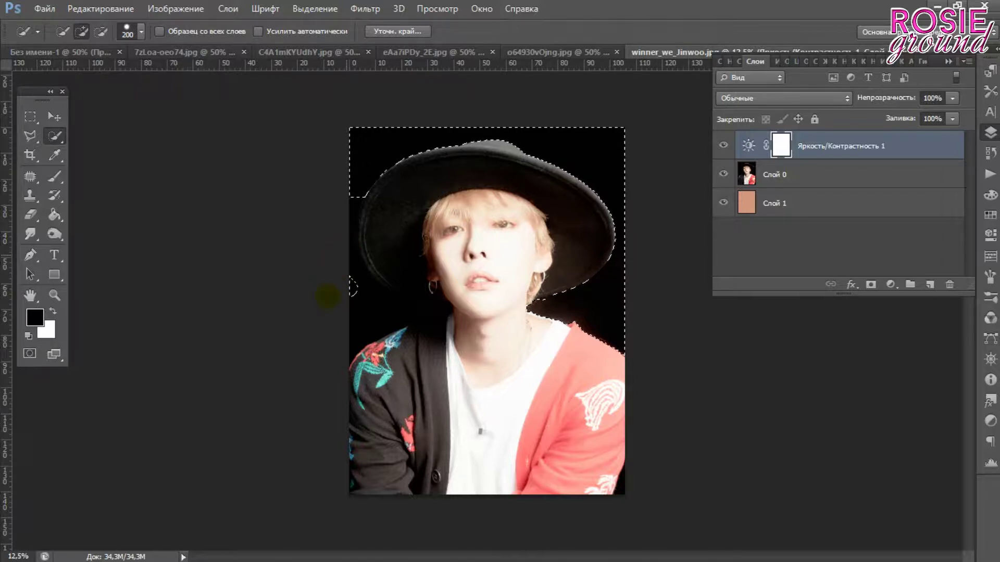
drag(327, 256, 326, 252)
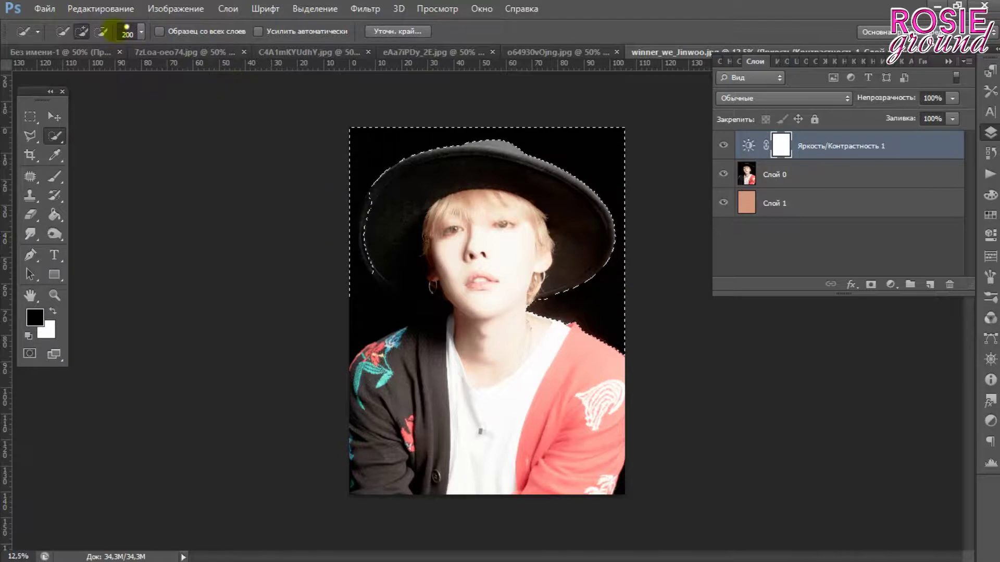
- Trim the lower-left strip and hat edge from the selection and set a 1,2 px feather
click(101, 31)
click(438, 212)
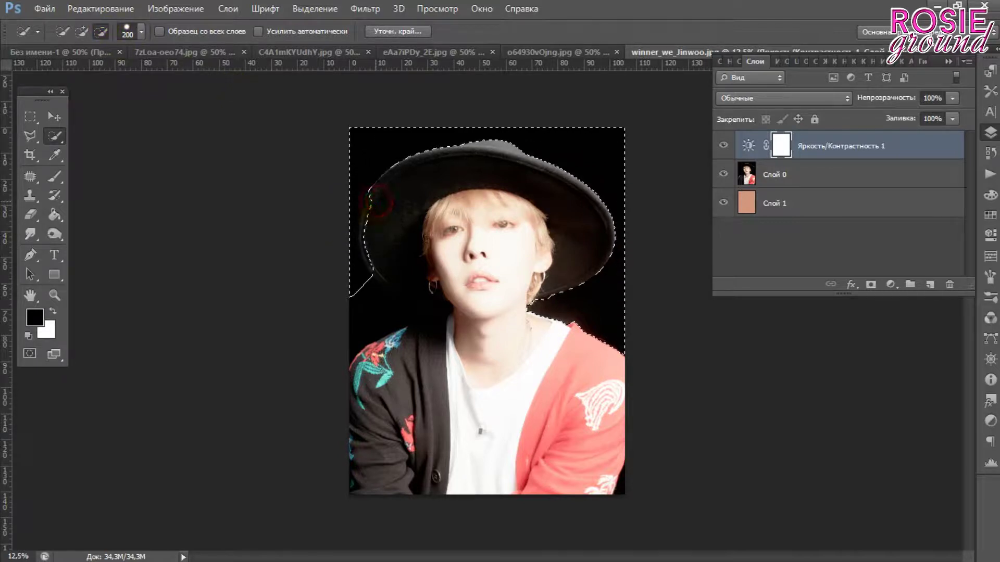
drag(376, 200, 367, 262)
click(442, 253)
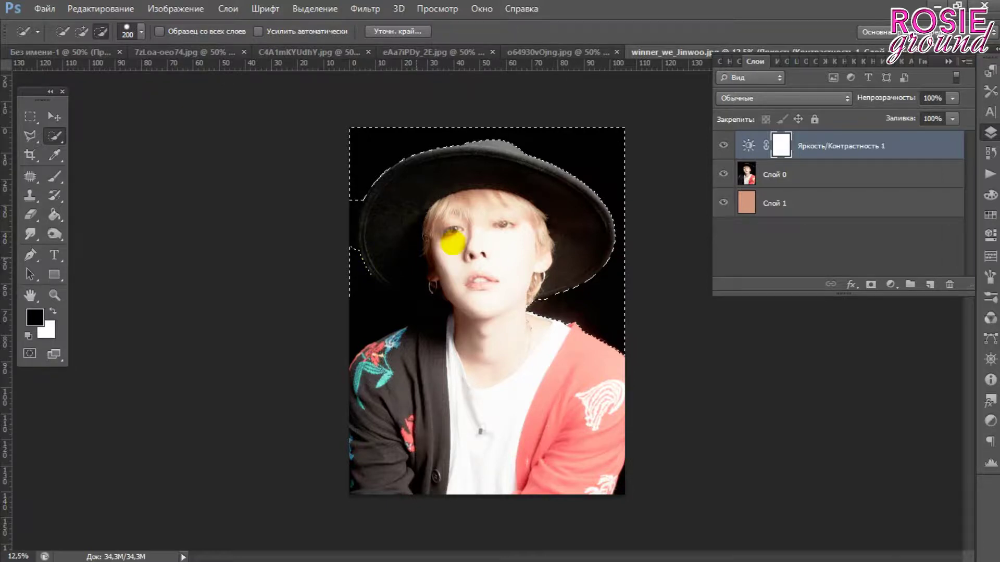
right_click(608, 176)
click(630, 217)
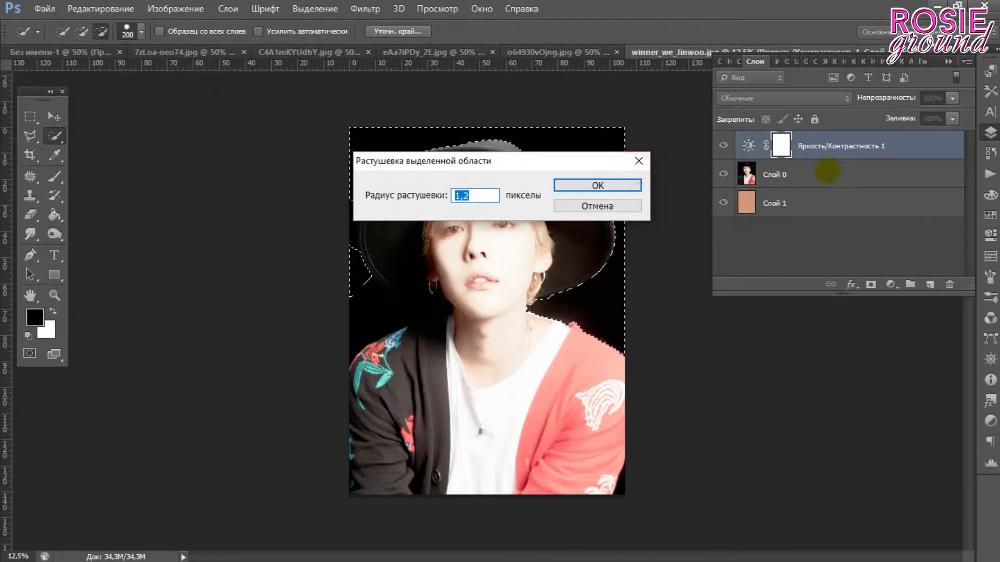
- Feather the selection 1,2 px and delete the black background from Слой 0, then deselect
key(Return)
click(797, 174)
right_click(569, 173)
click(604, 214)
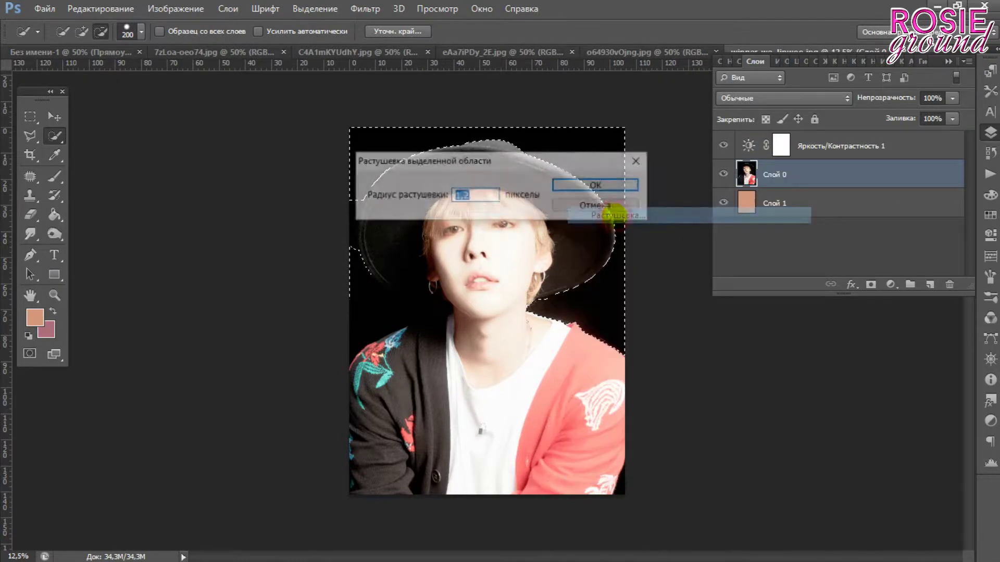
key(Return)
key(Delete)
key(ctrl+d)
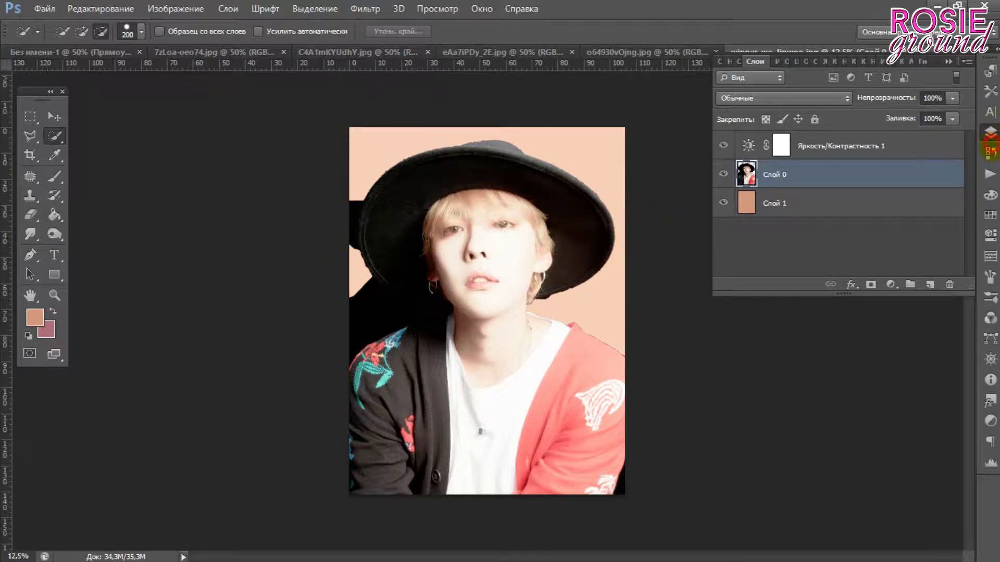
- Revert in History to the quick selection, re-feather it, delete the background again and deselect
click(990, 152)
click(786, 233)
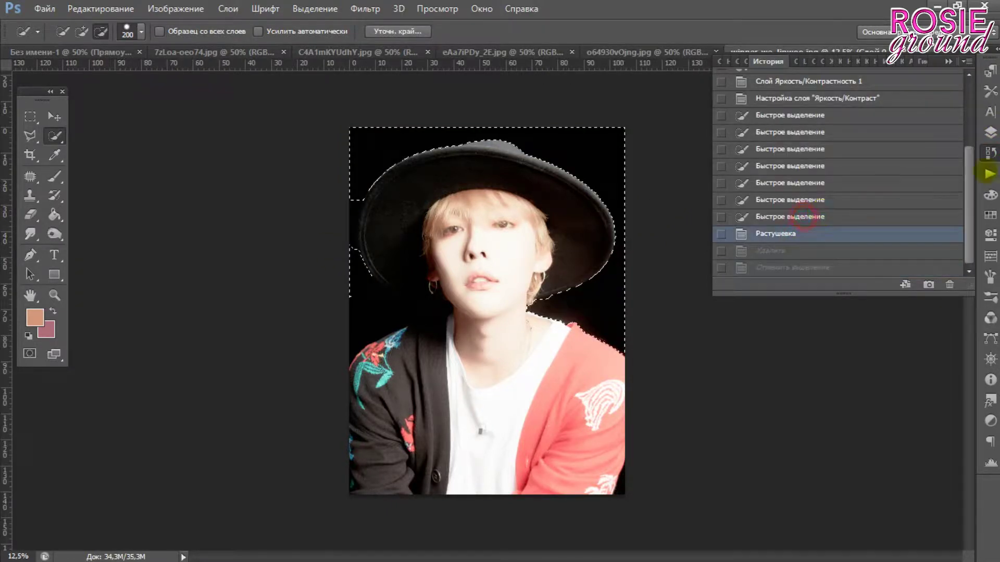
click(792, 216)
click(990, 132)
right_click(783, 174)
click(560, 185)
click(569, 186)
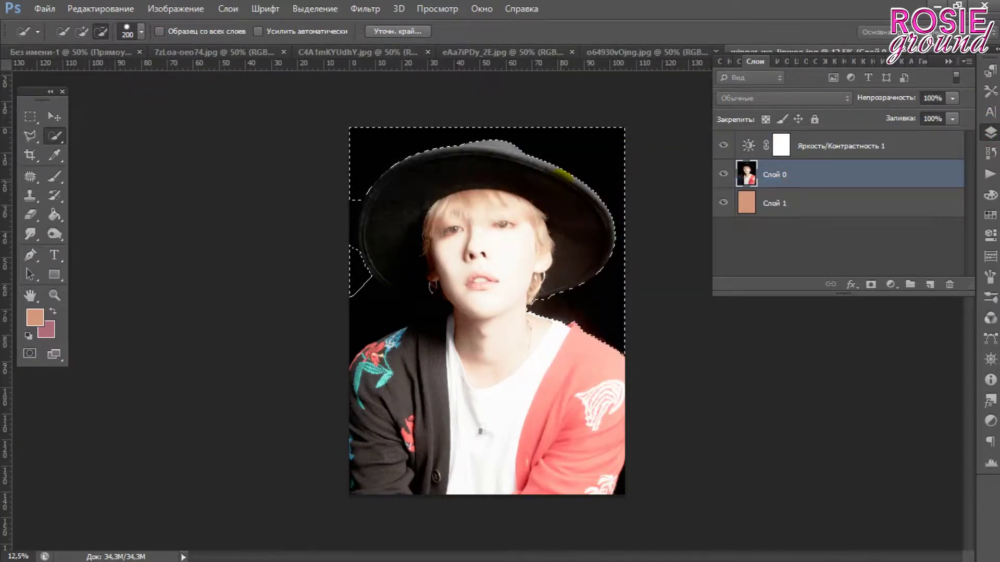
key(Delete)
key(ctrl+d)
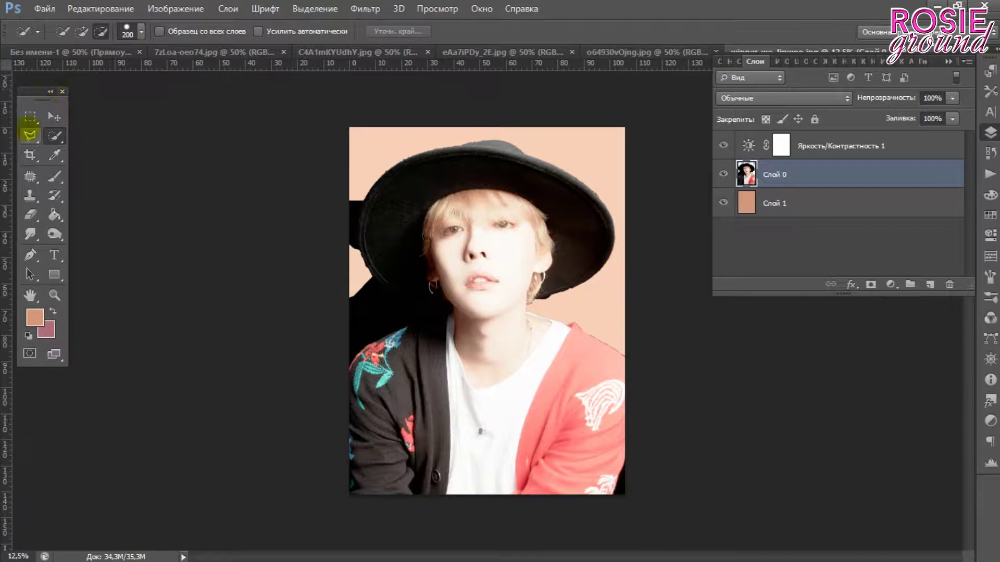
- Outline the leftover black area beside the hat's left edge with the Polygonal Lasso
click(30, 135)
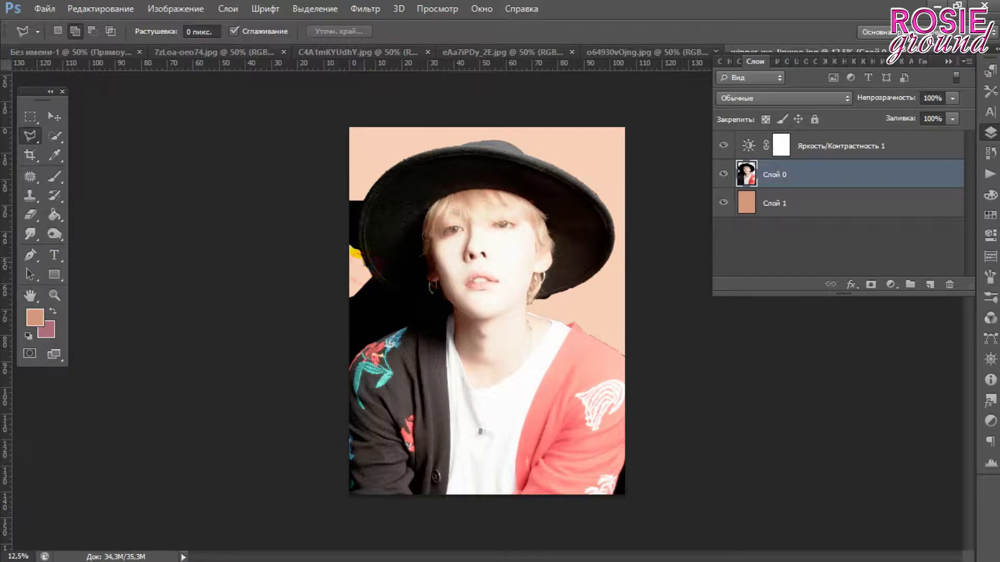
click(358, 244)
click(361, 200)
click(351, 162)
click(297, 164)
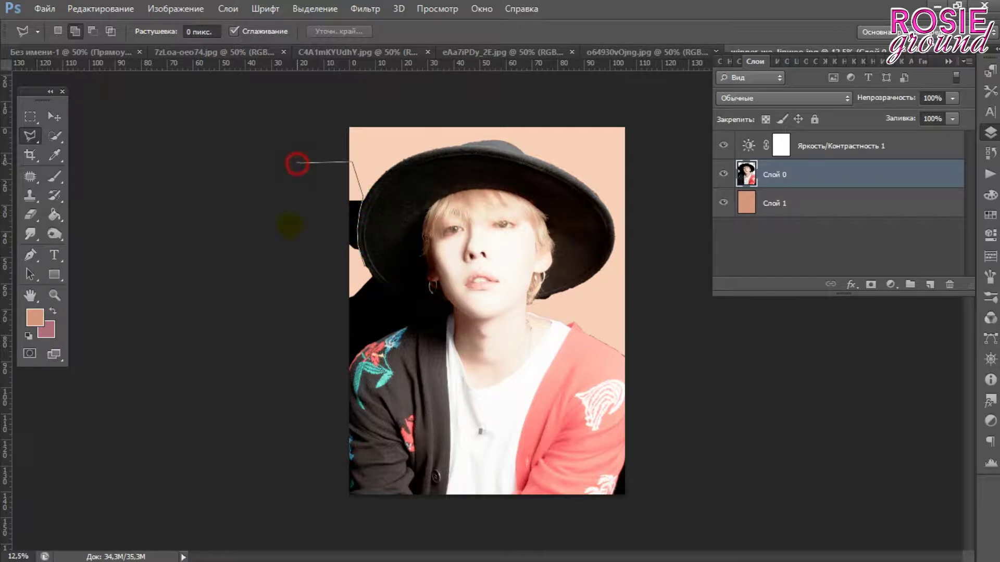
double_click(290, 222)
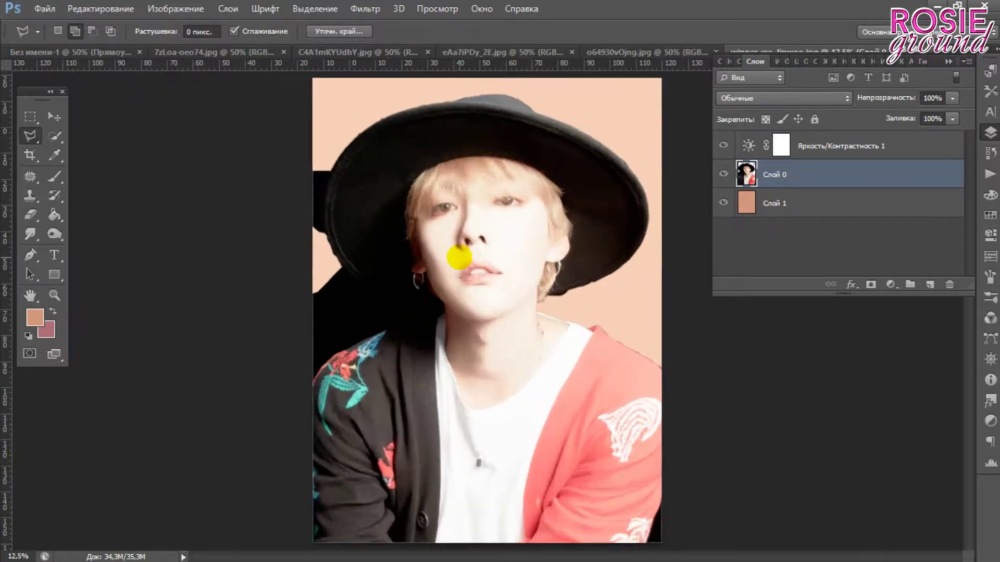
scroll(459, 257, up, 2)
scroll(234, 348, down, 1)
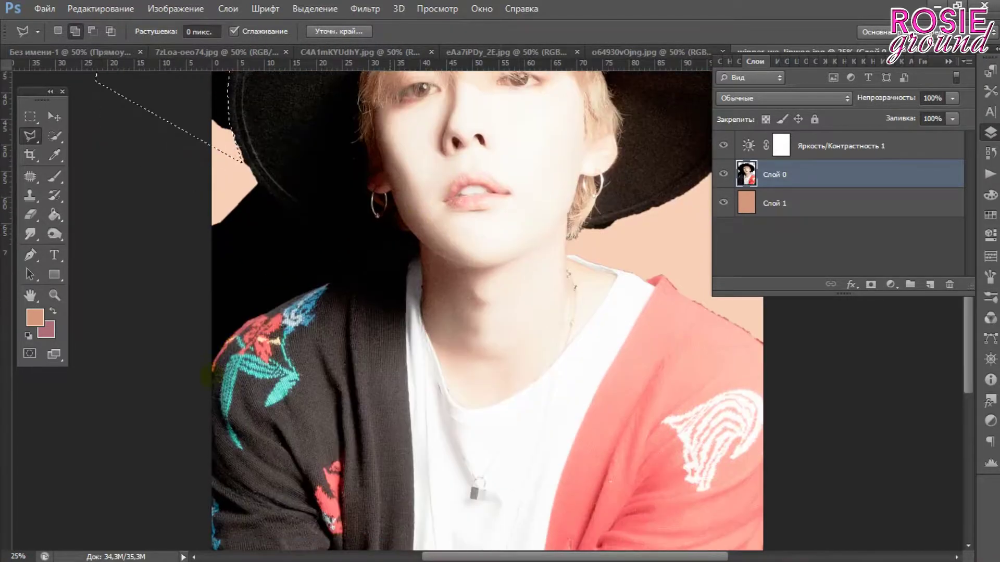
- Outline the black patch around the left shoulder, neck and hat edge
click(193, 400)
click(210, 363)
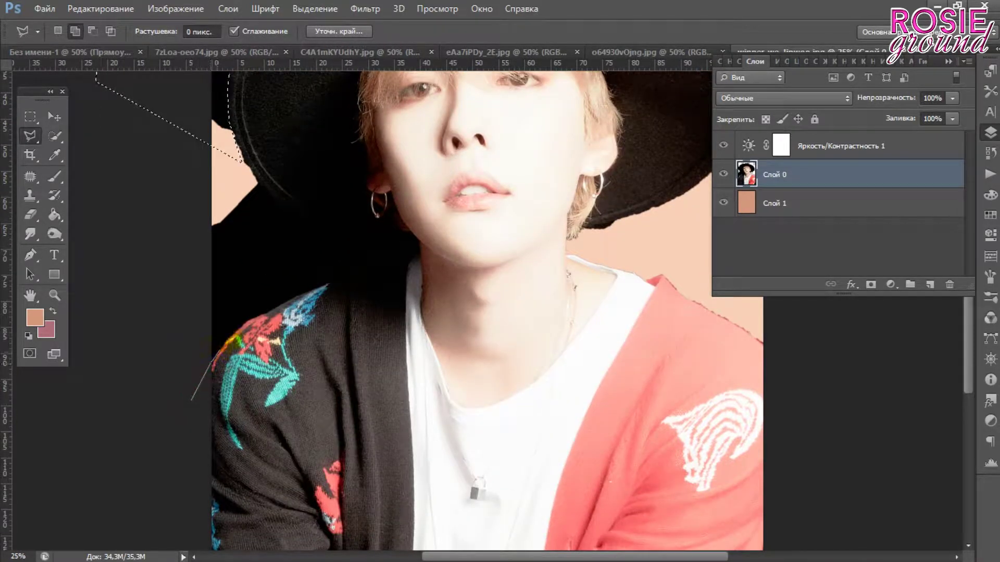
click(234, 332)
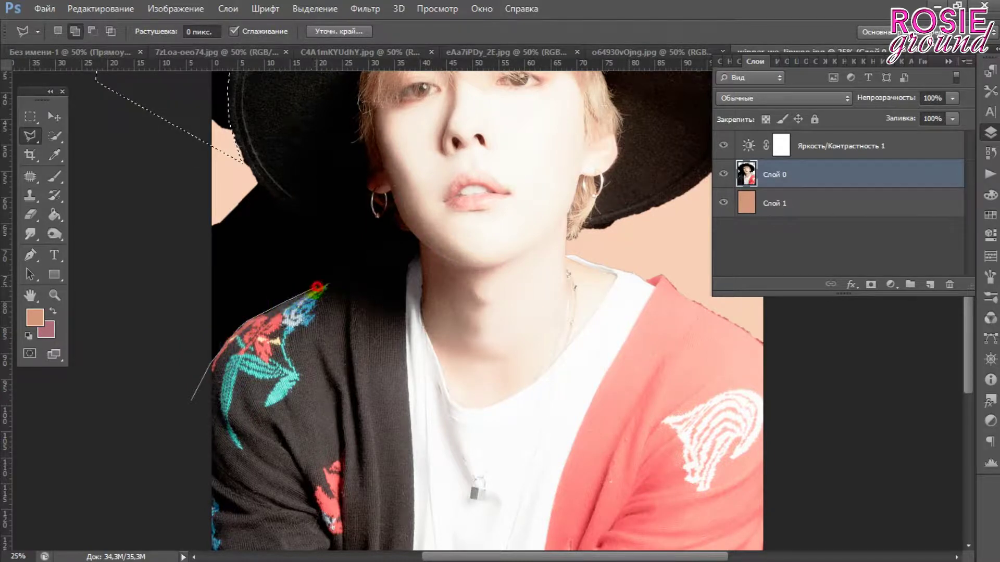
click(359, 268)
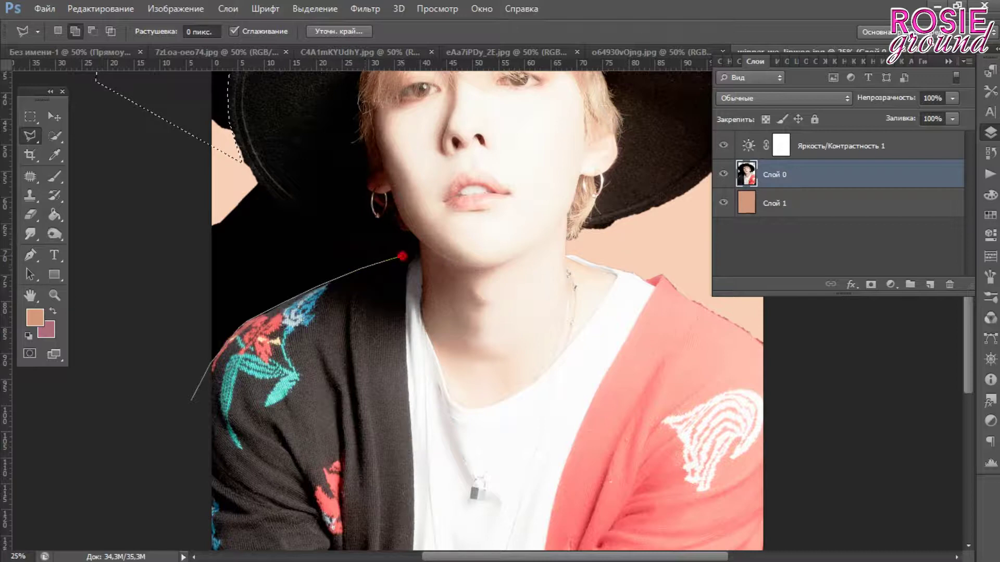
click(415, 250)
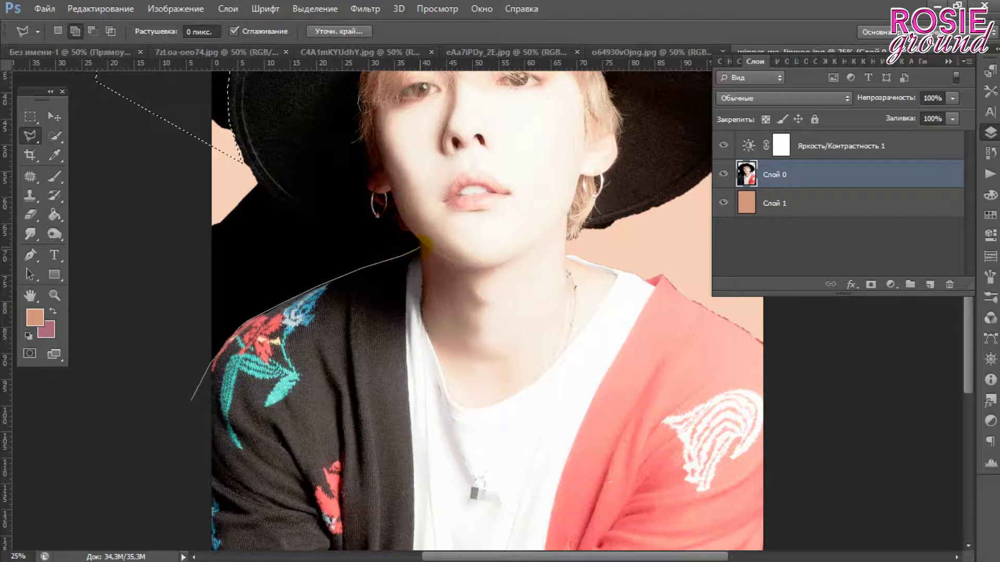
click(409, 238)
click(292, 212)
click(264, 196)
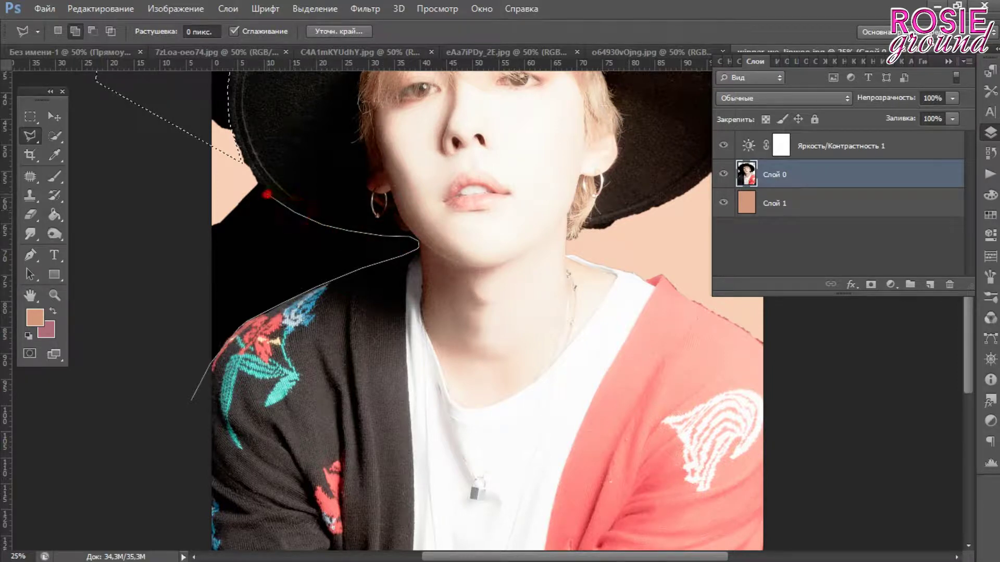
click(260, 182)
click(125, 219)
click(129, 308)
click(191, 399)
- Add the dark patch under the right brim, then feather and delete all selected areas
click(633, 218)
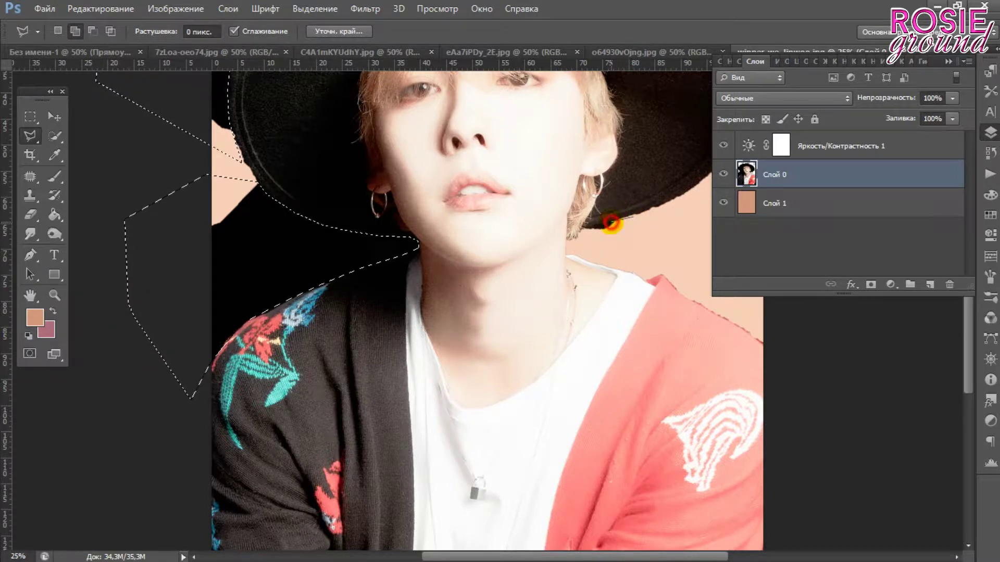
click(589, 228)
double_click(638, 247)
right_click(460, 202)
click(535, 225)
key(Return)
key(Delete)
key(ctrl+d)
scroll(236, 281, up, 2)
scroll(236, 281, up, 3)
scroll(194, 281, up, 1)
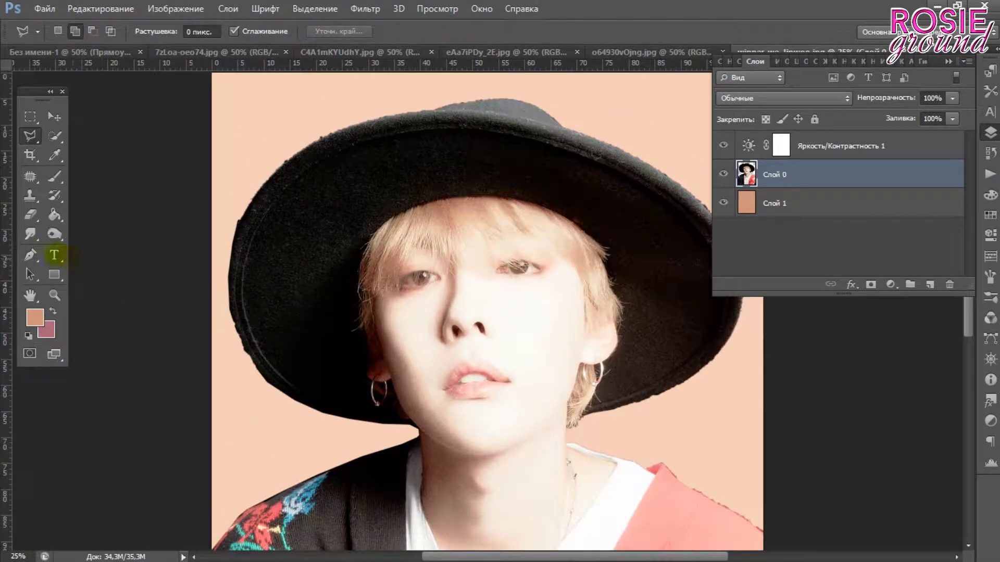
click(30, 214)
key(bracketleft)
key(bracketleft)
key(bracketleft)
key(bracketright)
key(bracketright)
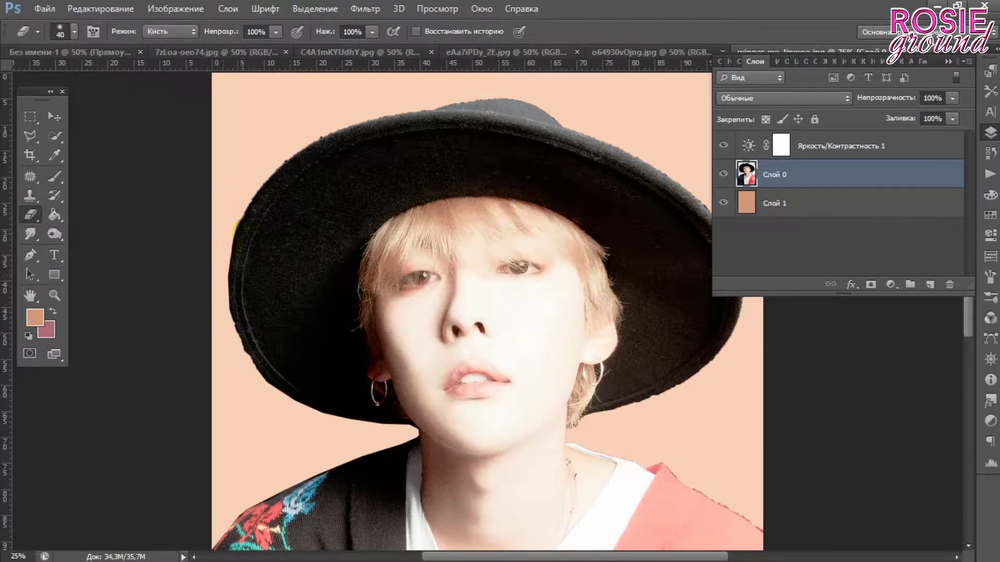
drag(504, 92, 525, 97)
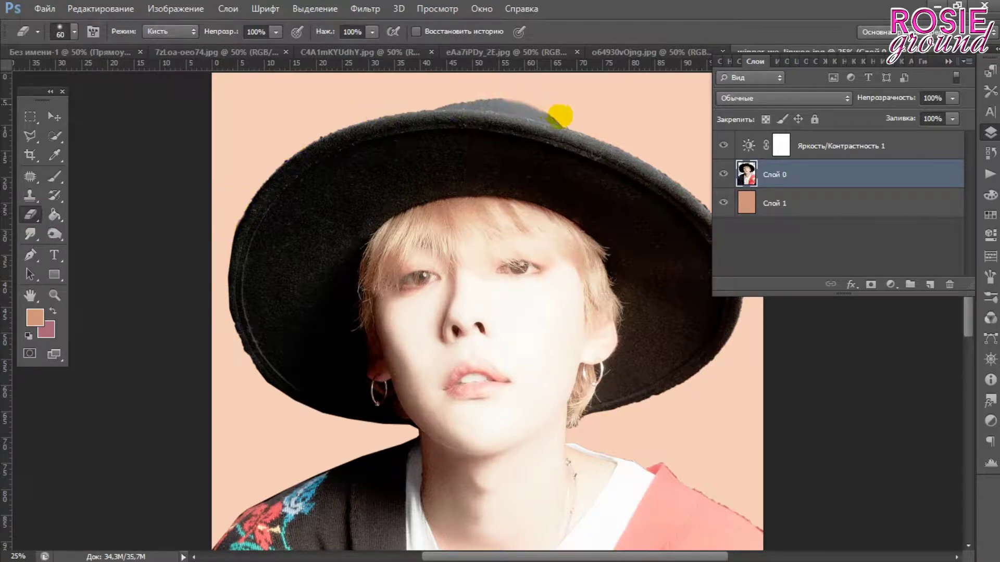
drag(299, 143, 185, 231)
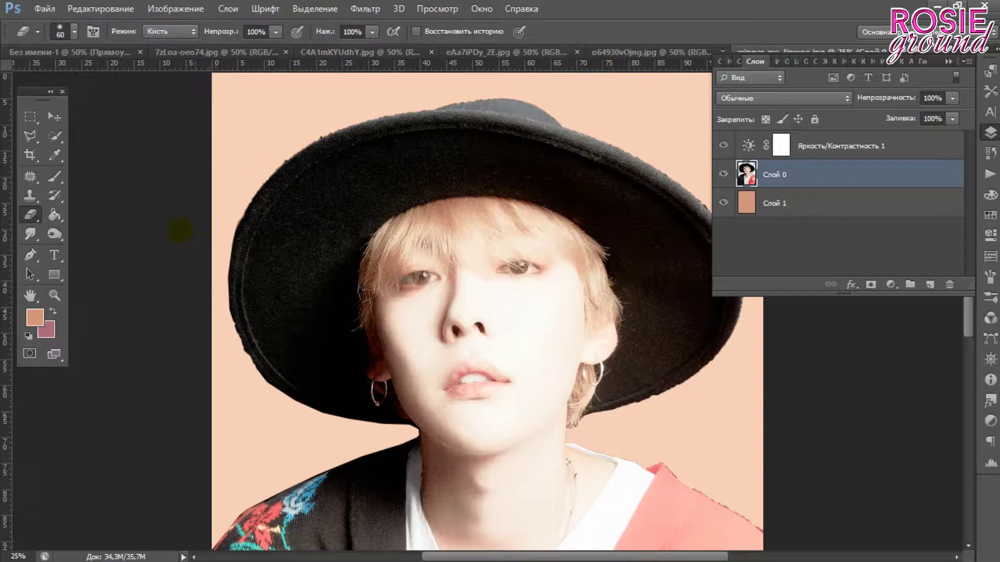
click(30, 235)
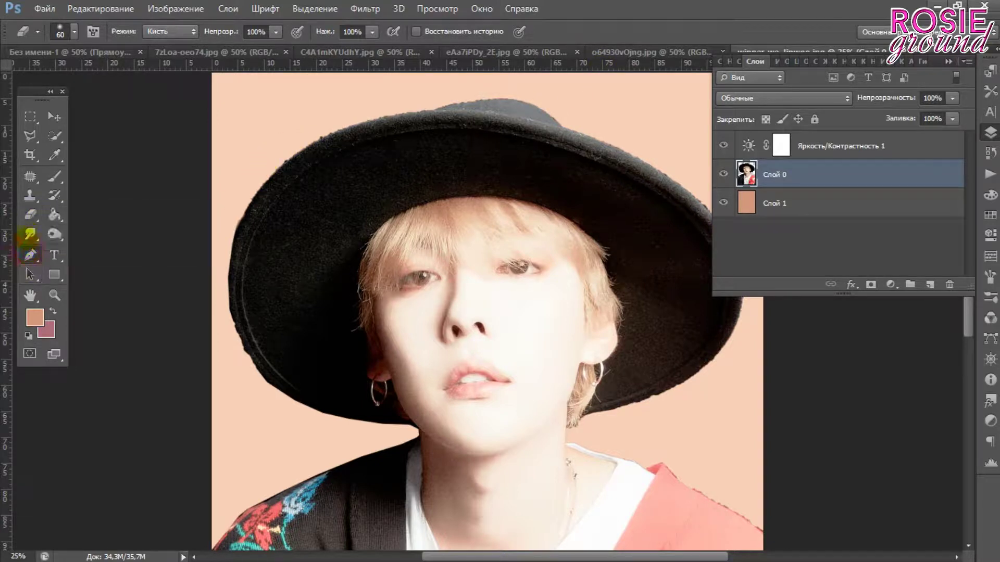
click(83, 233)
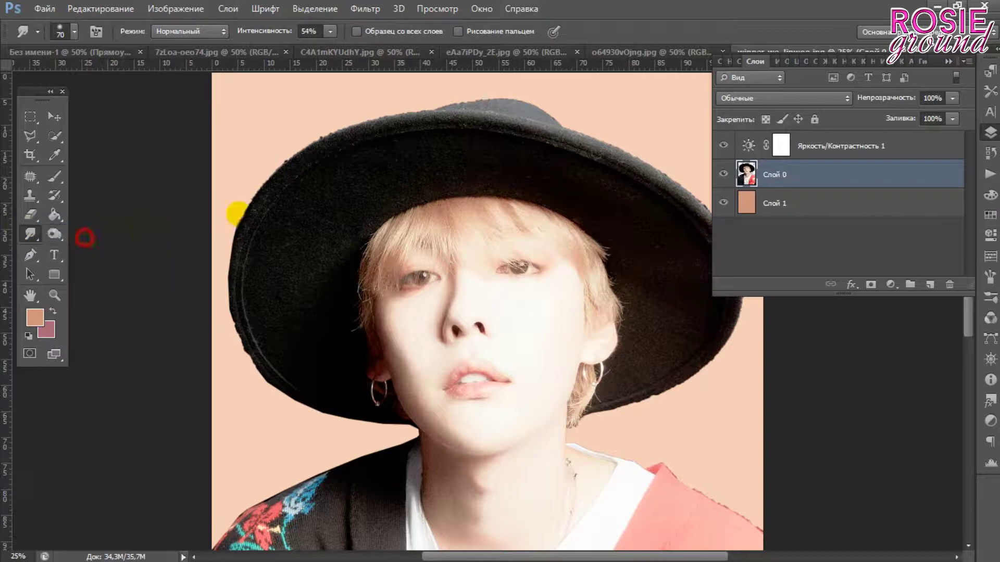
- Hide the Brightness/Contrast adjustment and switch to the Smudge Tool
click(722, 146)
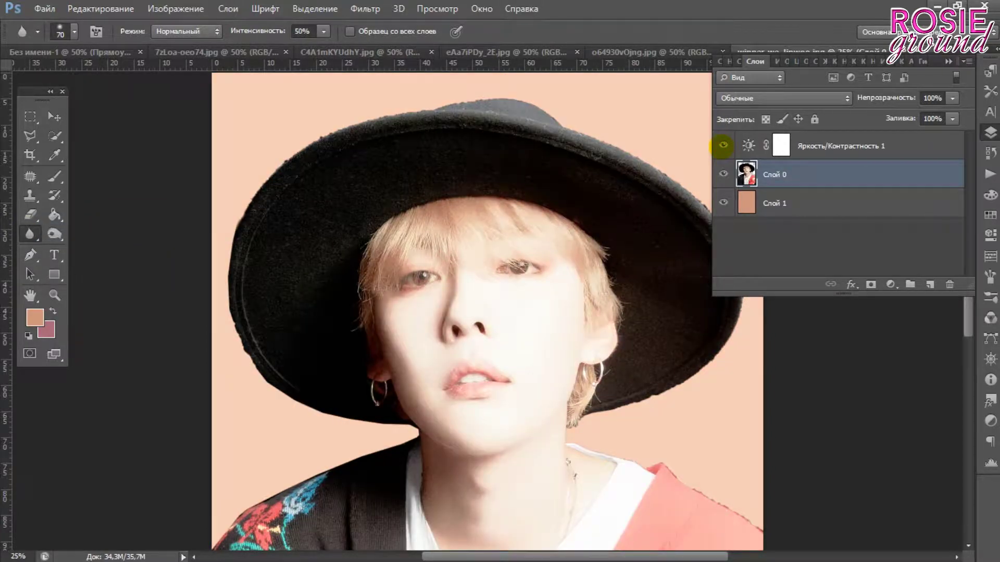
click(722, 146)
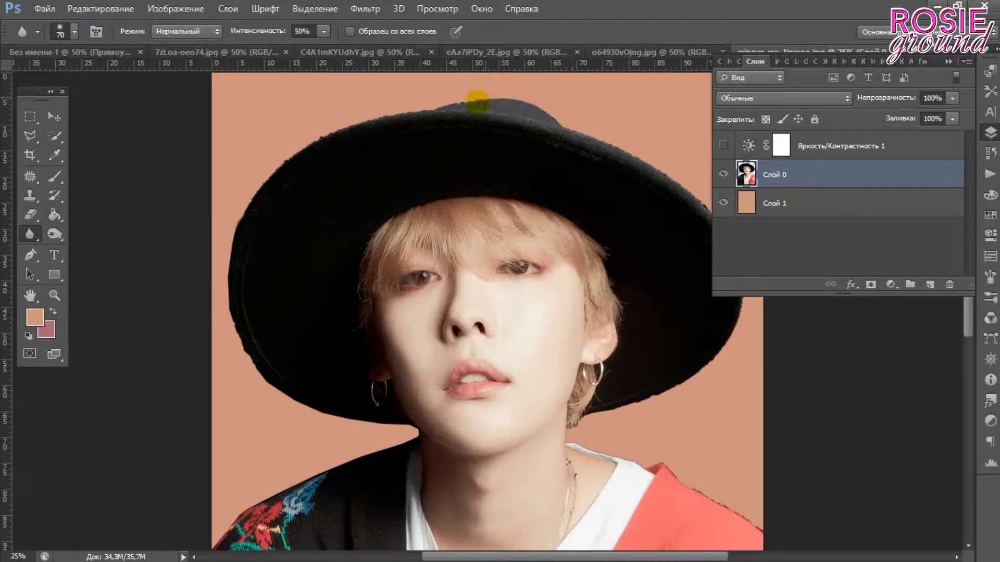
right_click(30, 234)
click(66, 259)
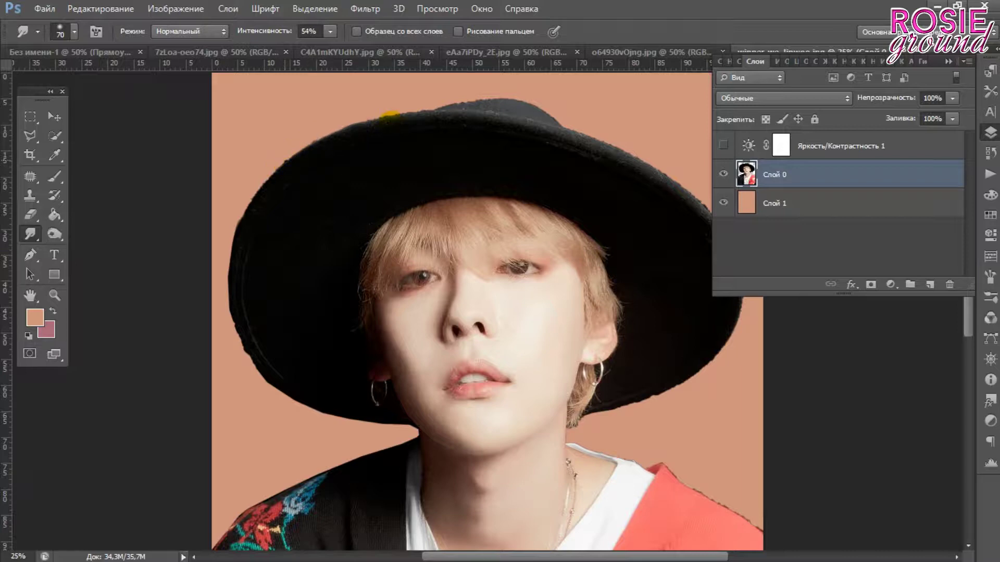
- Smudge the hat crown and both sides of the brim smooth
drag(434, 108, 472, 99)
mouse_move(459, 104)
mouse_down()
mouse_move(547, 107)
mouse_move(667, 164)
mouse_up()
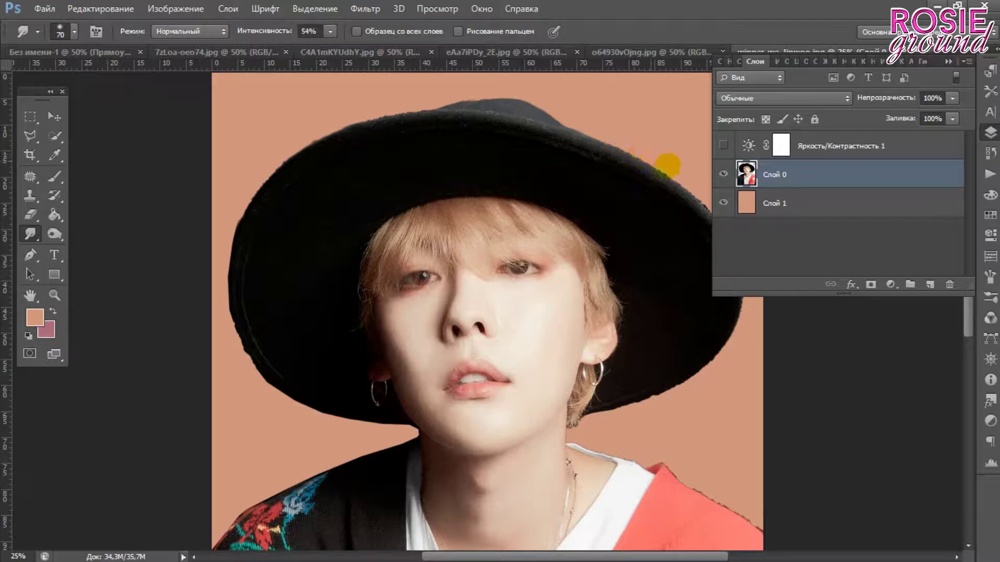
mouse_move(307, 131)
mouse_down()
mouse_move(426, 108)
mouse_move(316, 125)
mouse_up()
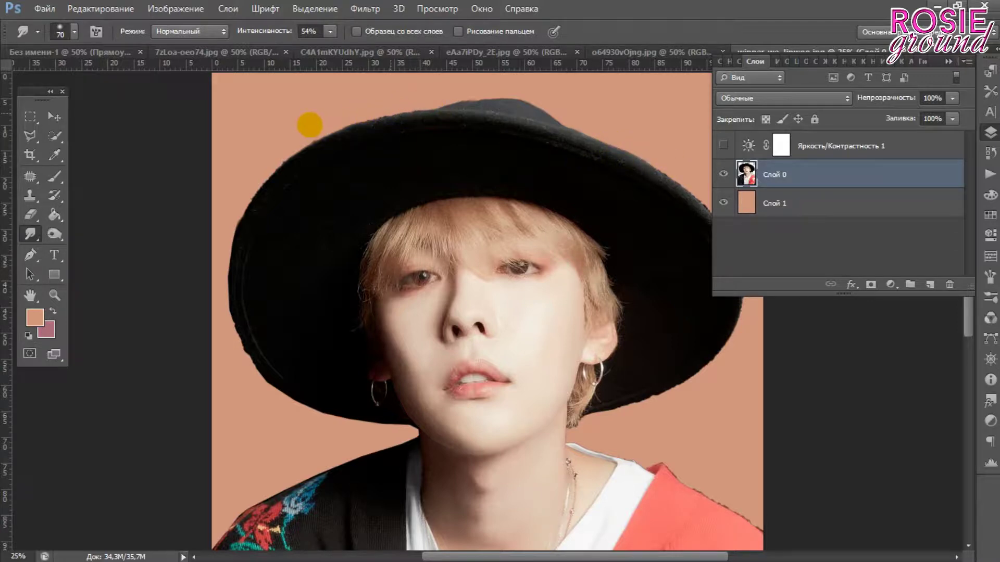
mouse_move(307, 127)
mouse_down()
mouse_move(293, 153)
mouse_move(258, 162)
mouse_move(286, 151)
mouse_move(253, 191)
mouse_up()
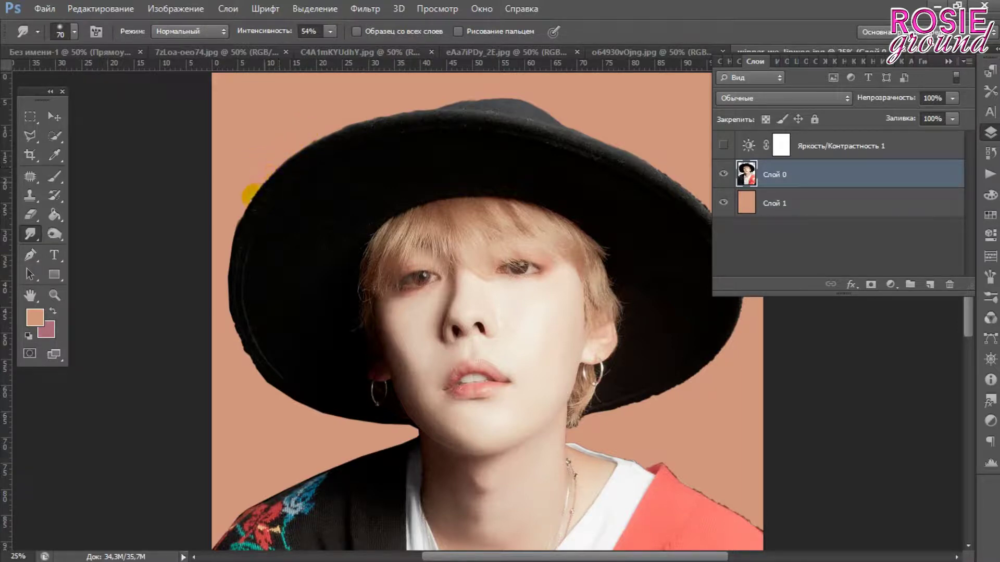
mouse_move(233, 224)
mouse_down()
mouse_move(224, 223)
mouse_move(221, 289)
mouse_move(229, 339)
mouse_move(364, 431)
mouse_move(268, 389)
mouse_move(239, 353)
mouse_move(220, 305)
mouse_move(233, 216)
mouse_up()
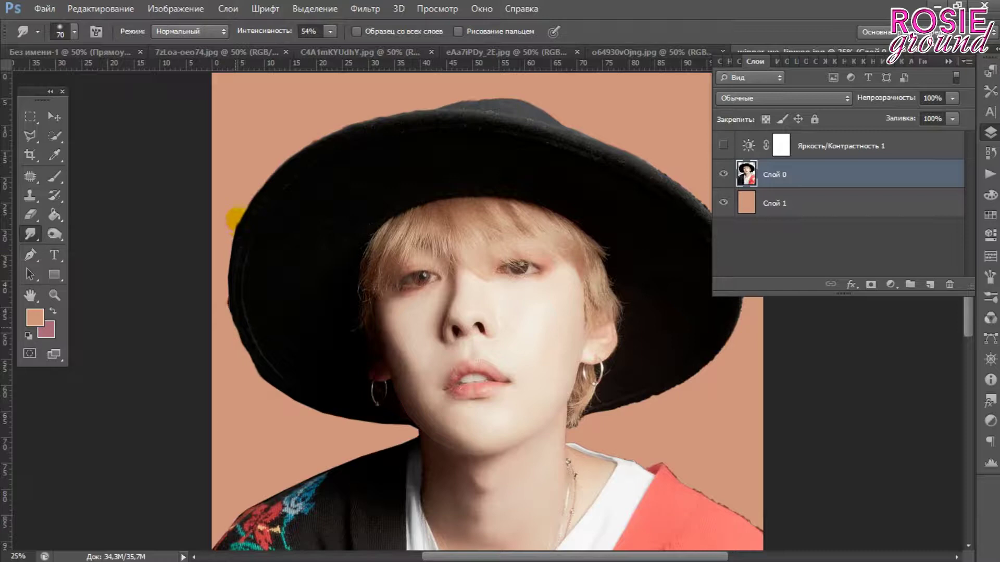
mouse_move(235, 222)
mouse_down()
mouse_move(219, 275)
mouse_move(233, 356)
mouse_move(268, 414)
mouse_move(296, 419)
mouse_move(258, 377)
mouse_up()
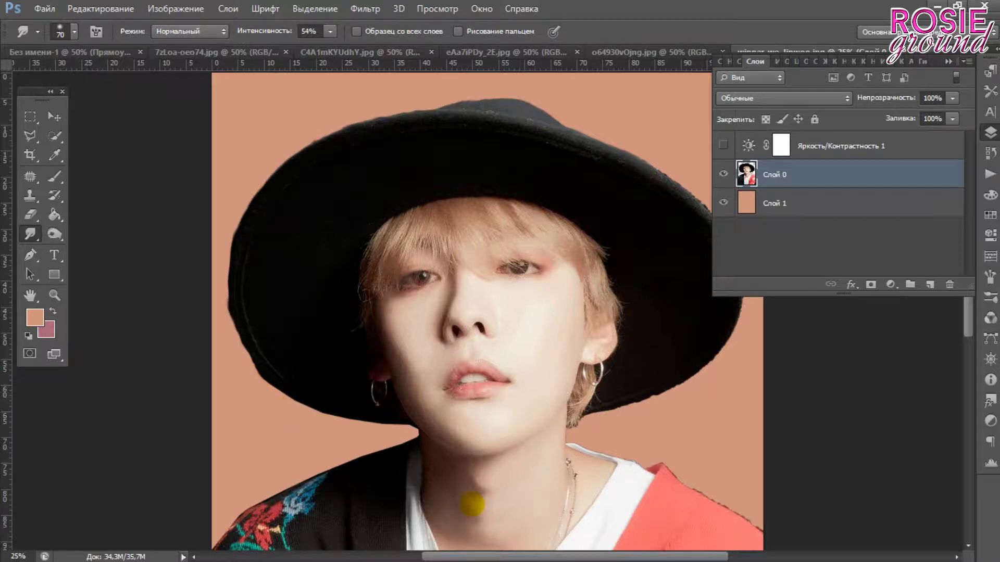
drag(312, 137, 408, 108)
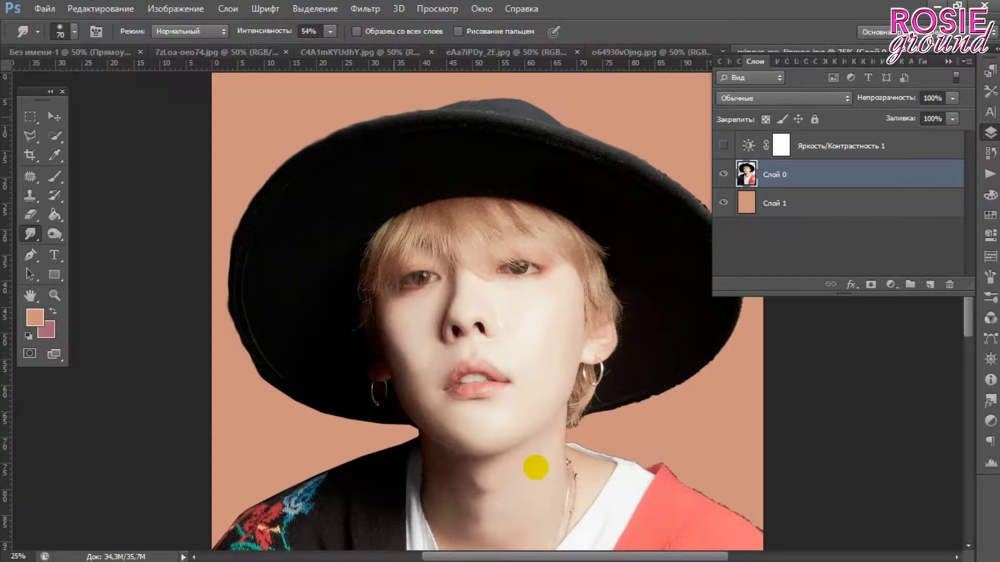
drag(475, 556, 570, 556)
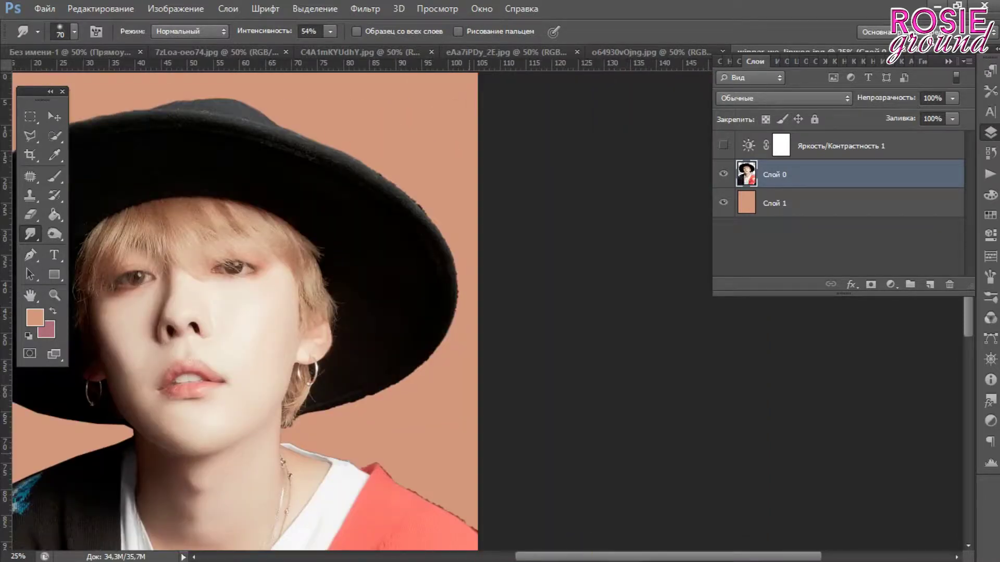
drag(361, 154, 441, 224)
- Smudge the hair below the ear, the brim's lower edge and the white collar
click(284, 427)
drag(283, 428, 312, 414)
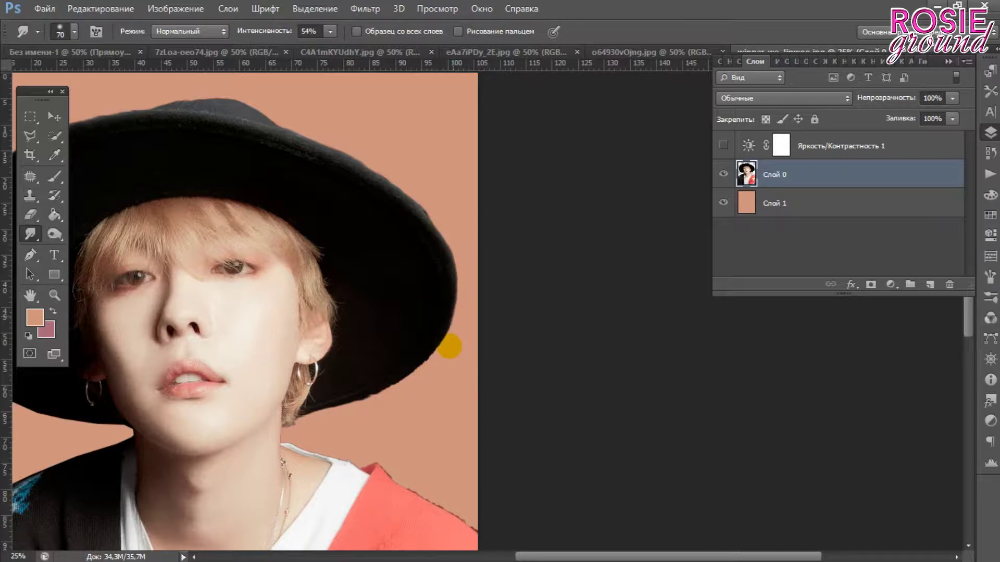
mouse_move(441, 346)
mouse_down()
mouse_move(397, 392)
mouse_move(364, 406)
mouse_move(384, 402)
mouse_up()
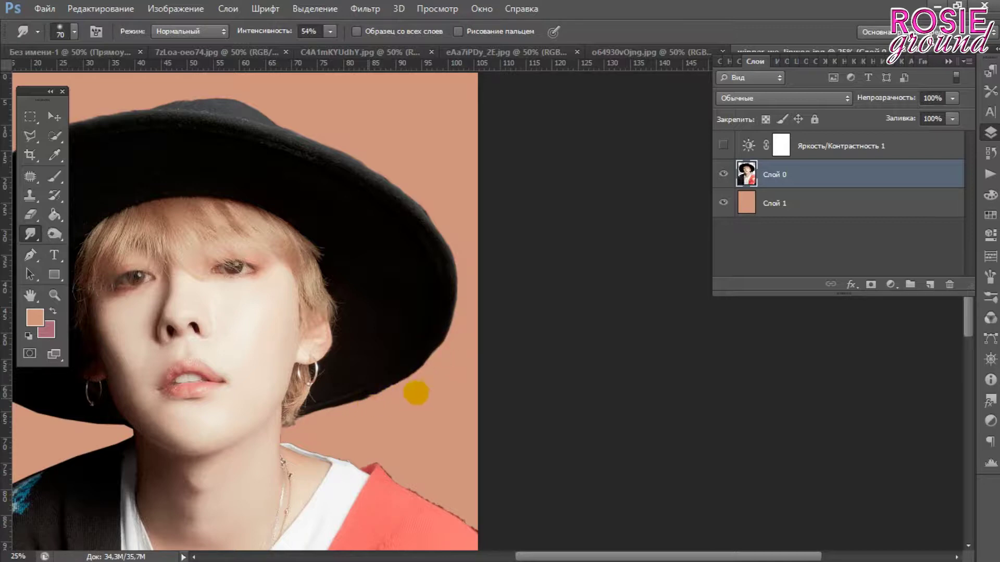
drag(361, 408, 366, 405)
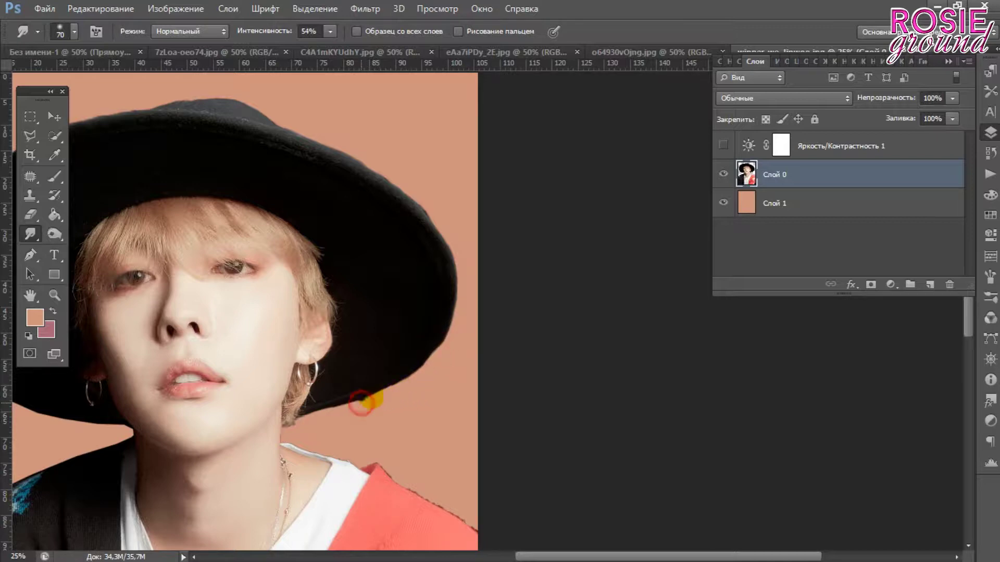
mouse_move(290, 439)
mouse_down()
mouse_move(285, 446)
mouse_move(352, 460)
mouse_move(304, 447)
mouse_move(319, 458)
mouse_move(413, 475)
mouse_move(391, 472)
mouse_move(457, 516)
mouse_up()
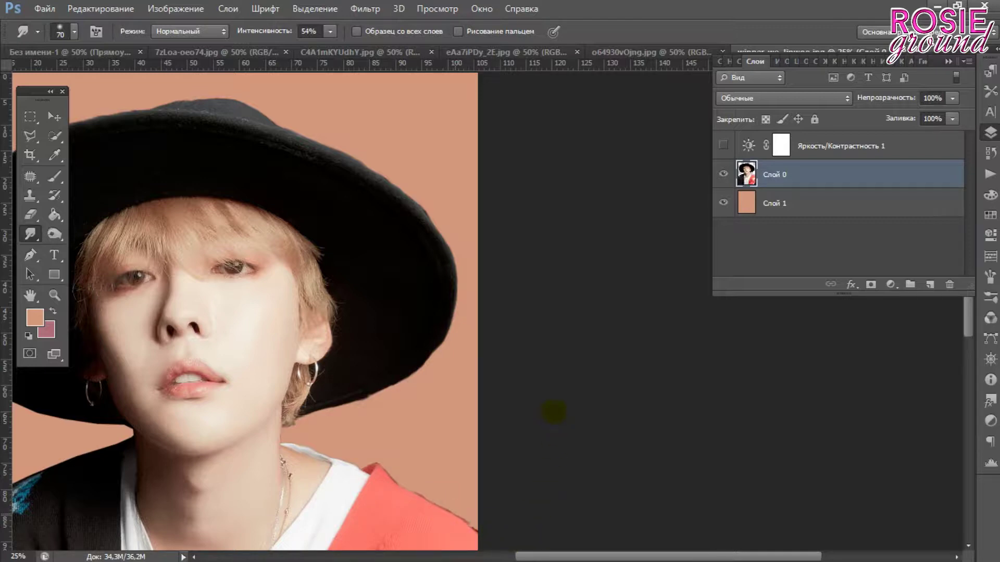
scroll(256, 308, down, 5)
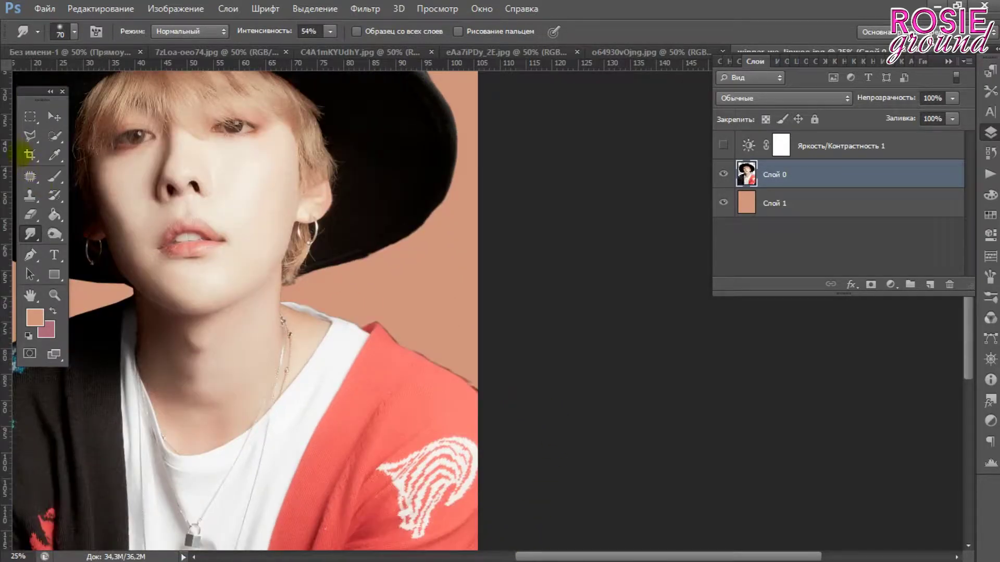
- Outline the cardigan shoulder edge with the Polygonal Lasso, feather it 1,2 px, then deselect
click(29, 137)
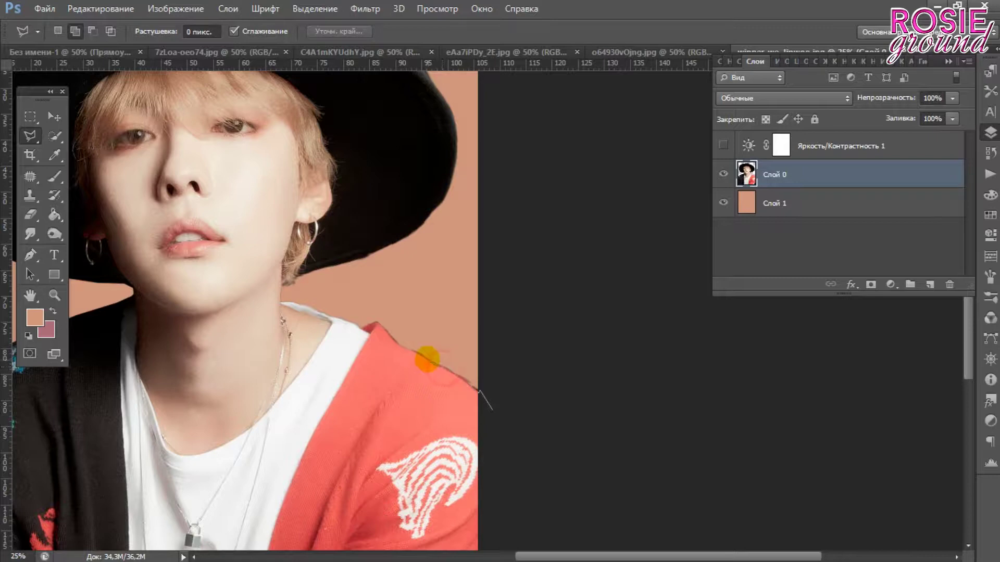
click(416, 354)
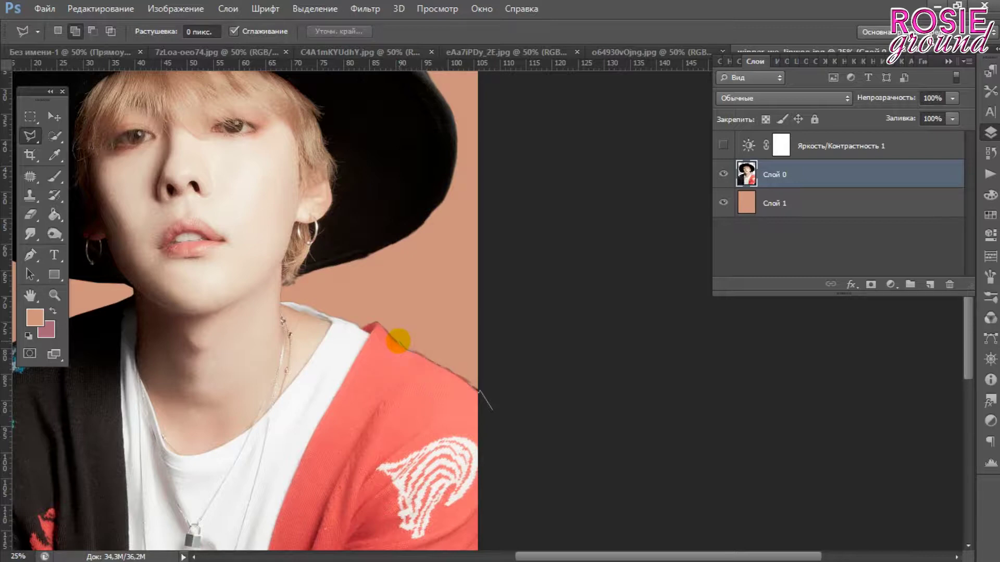
click(377, 323)
click(354, 305)
click(441, 283)
click(496, 331)
click(517, 373)
click(492, 408)
right_click(312, 250)
click(364, 291)
key(Return)
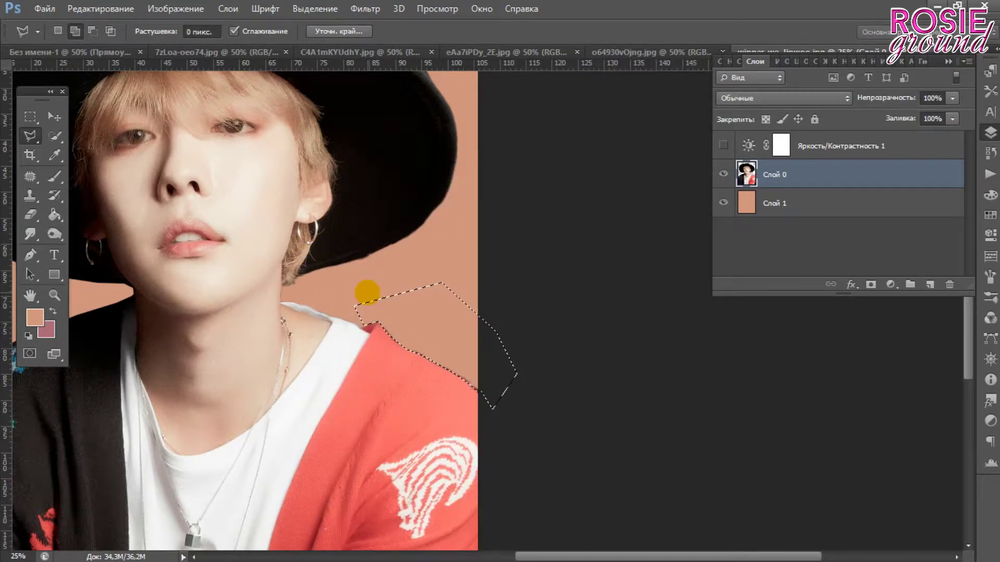
key(ctrl+d)
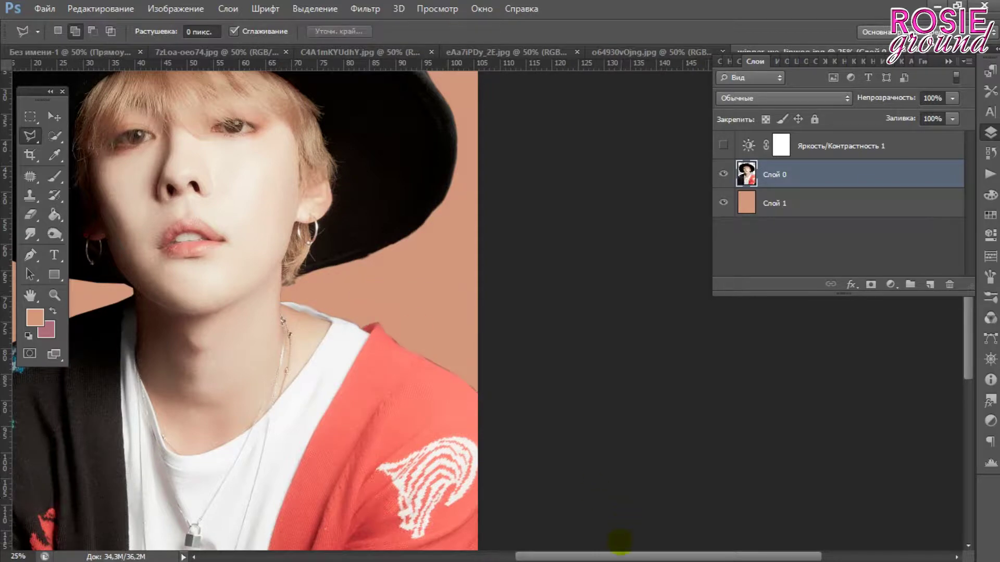
- Erase leftover bits along the cardigan shoulder and a stray bit on the hat rim
scroll(290, 334, down, 1)
scroll(208, 292, down, 2)
click(29, 214)
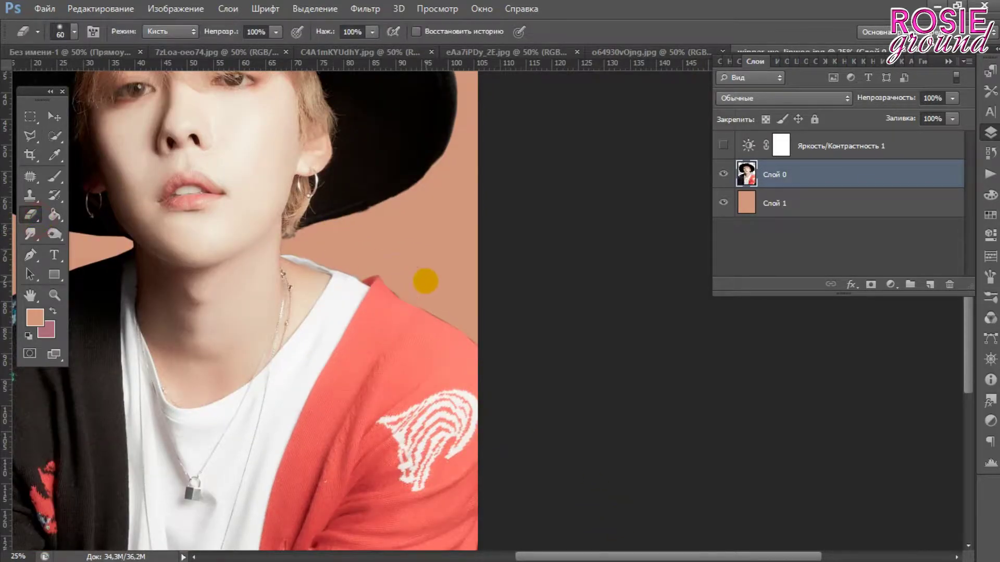
key(bracketright)
key(bracketright)
drag(398, 289, 404, 290)
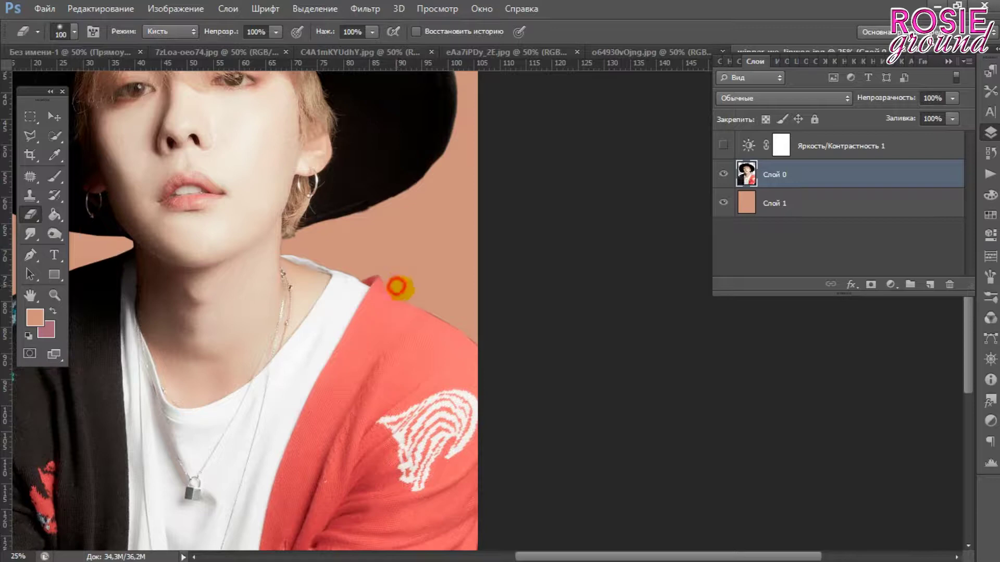
drag(405, 292, 382, 274)
click(448, 312)
click(458, 320)
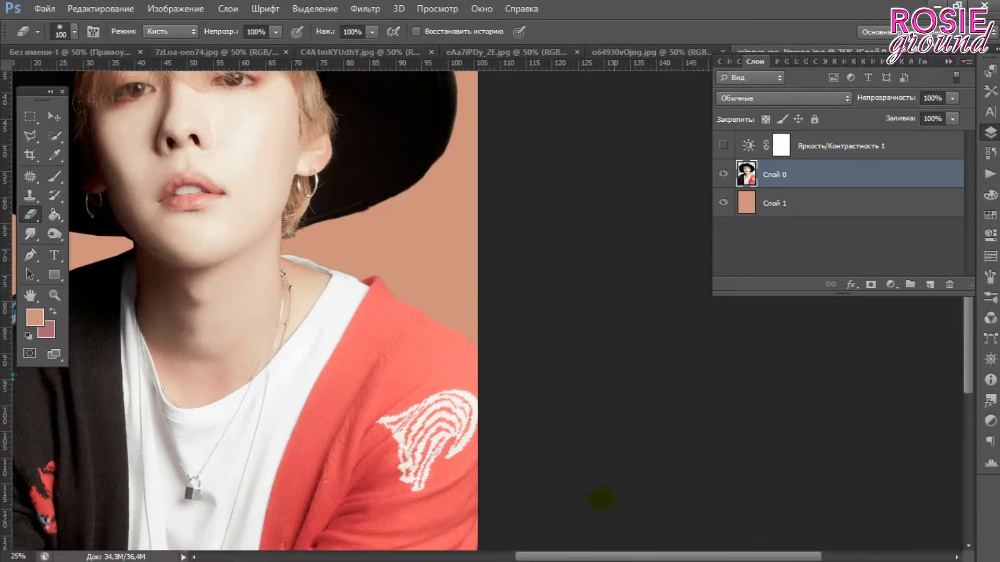
scroll(589, 550, up, 5)
drag(590, 550, 495, 529)
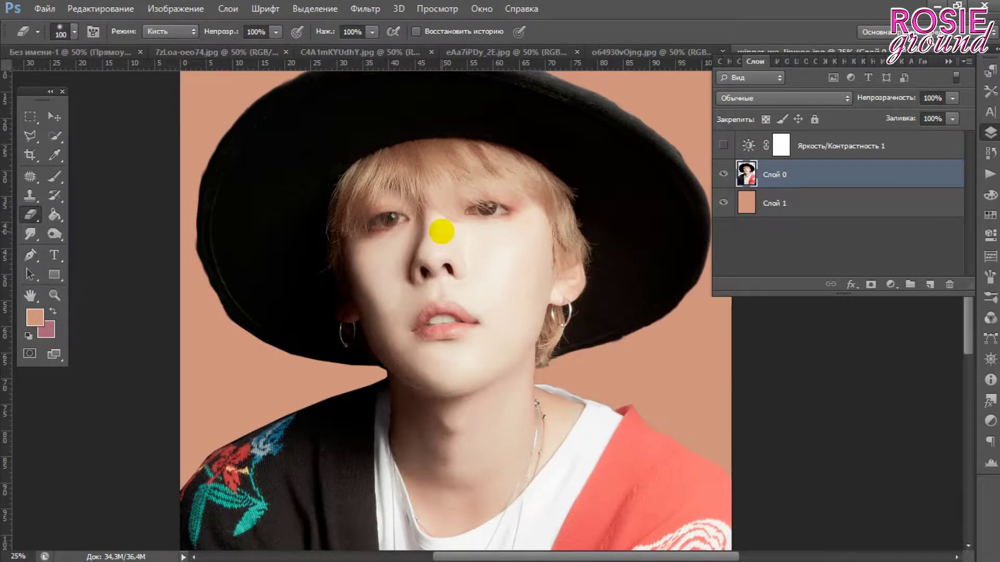
key(ctrl+minus)
key(ctrl+minus)
drag(606, 198, 623, 193)
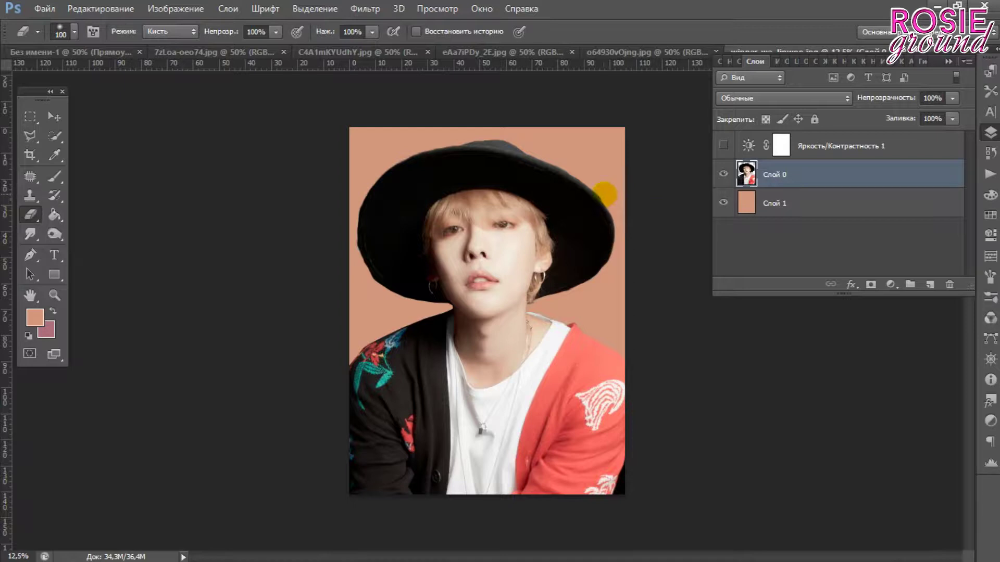
- Erase the remaining spots on the hat rim's right edge
drag(601, 194, 612, 200)
click(602, 194)
click(54, 116)
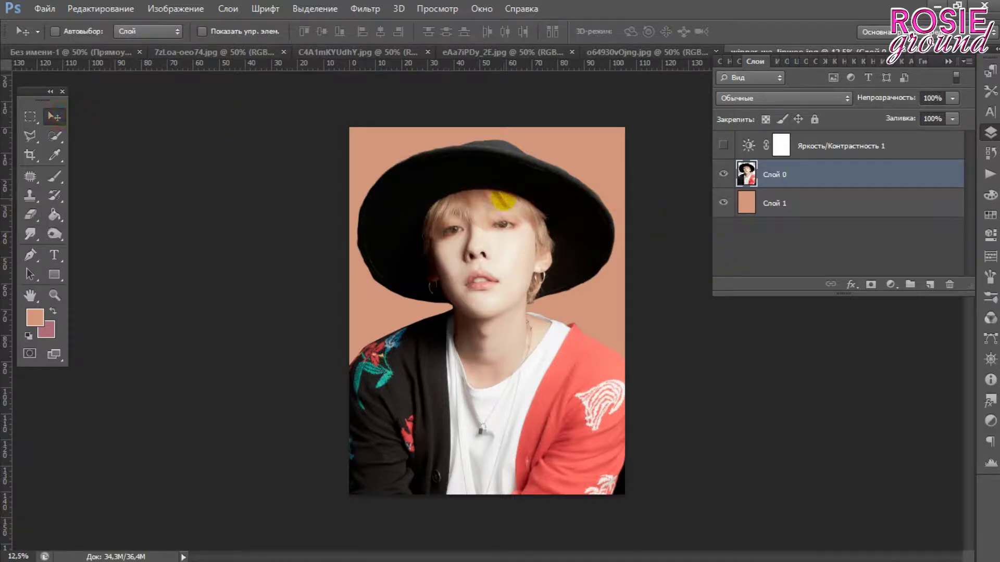
- Select the cardigan's lower-right corner edge with the Polygonal Lasso and feather it 1,2 px
click(30, 136)
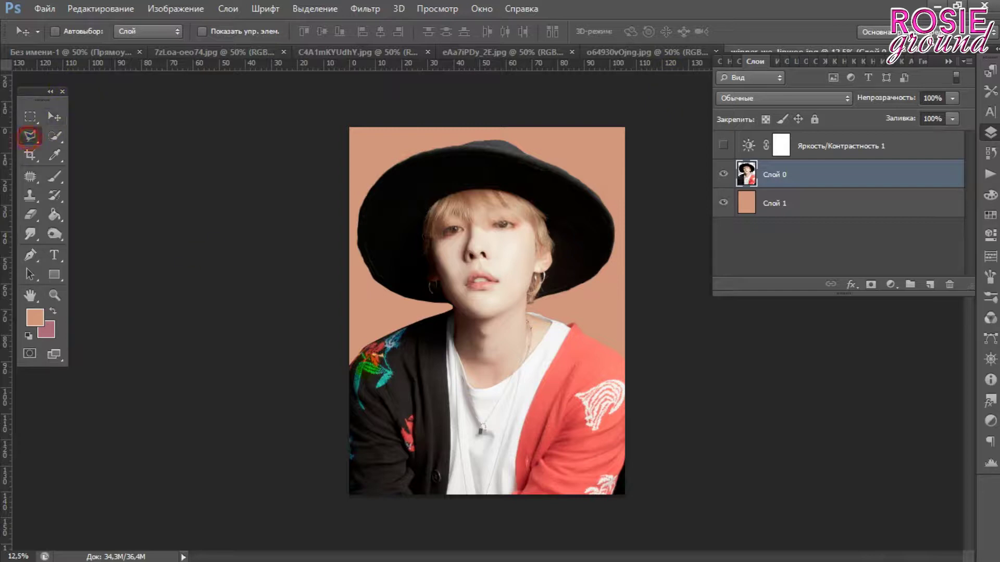
click(614, 483)
click(657, 434)
click(664, 500)
click(625, 522)
right_click(422, 206)
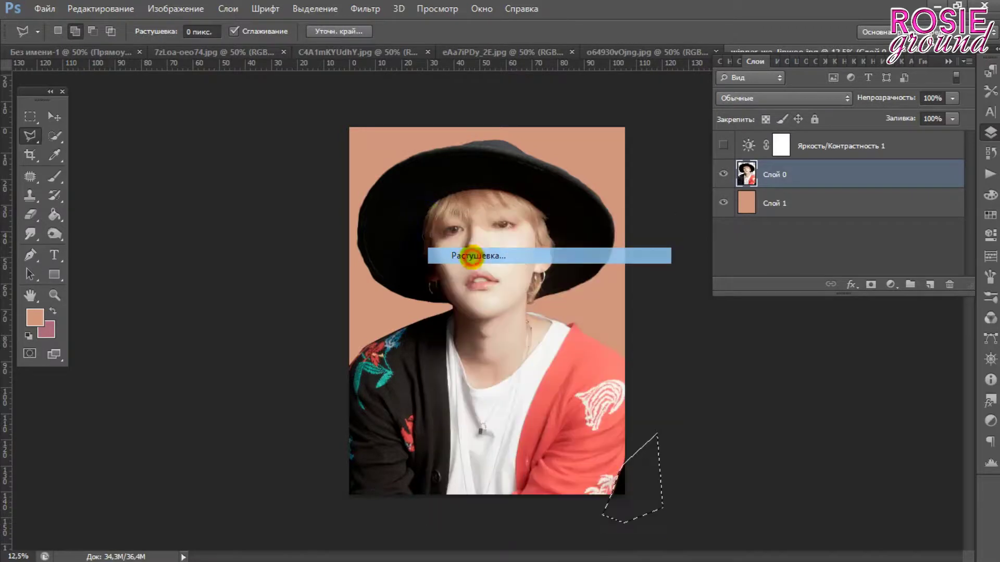
click(472, 256)
key(Return)
key(ctrl+d)
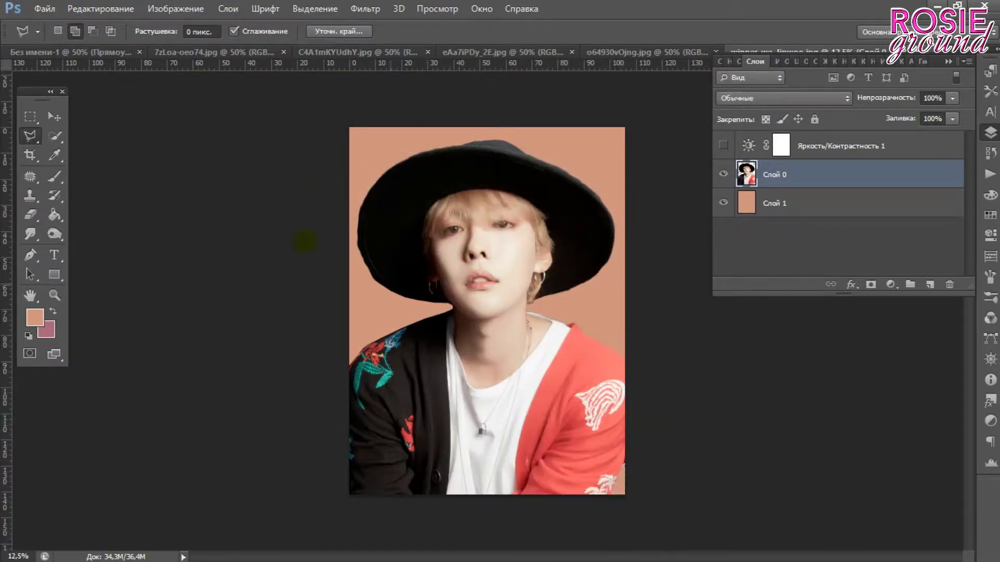
- Select a small sliver at the canvas edge and feather it 1,2 px
click(625, 459)
double_click(631, 483)
right_click(587, 404)
click(687, 134)
key(Return)
click(56, 116)
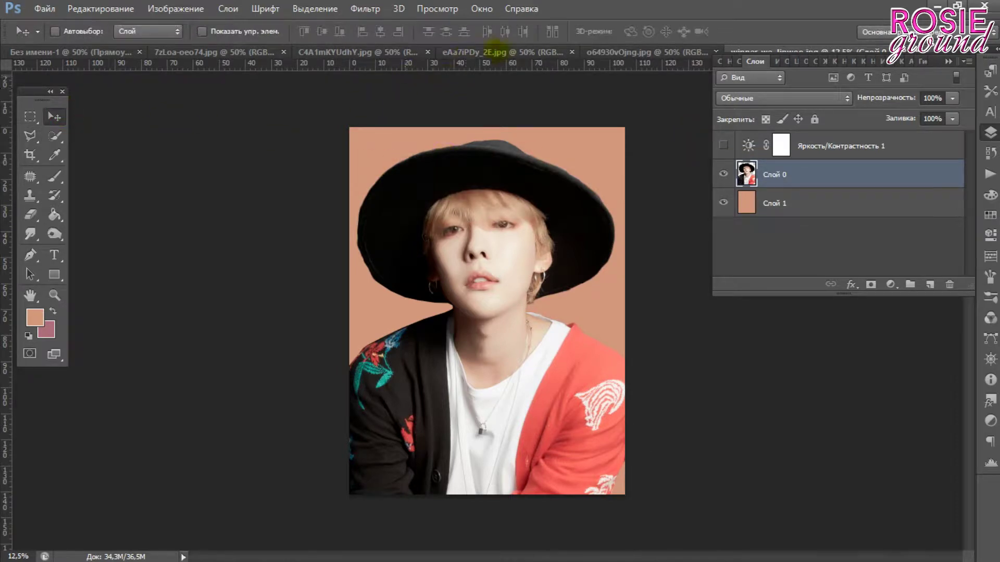
- Switch to the C4A1mKYUdhY.jpg portrait and unlock its background into Слой 0
click(492, 52)
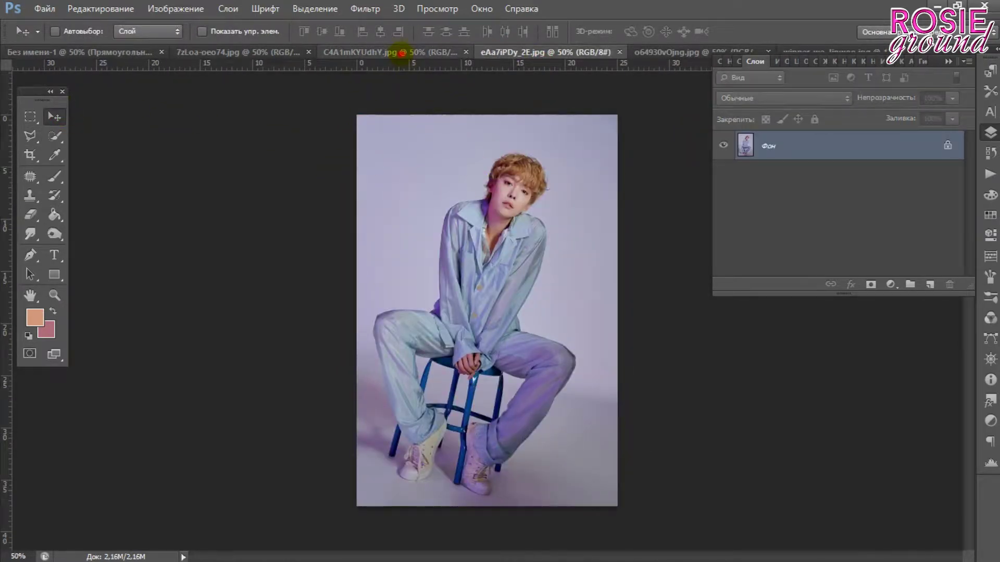
click(401, 52)
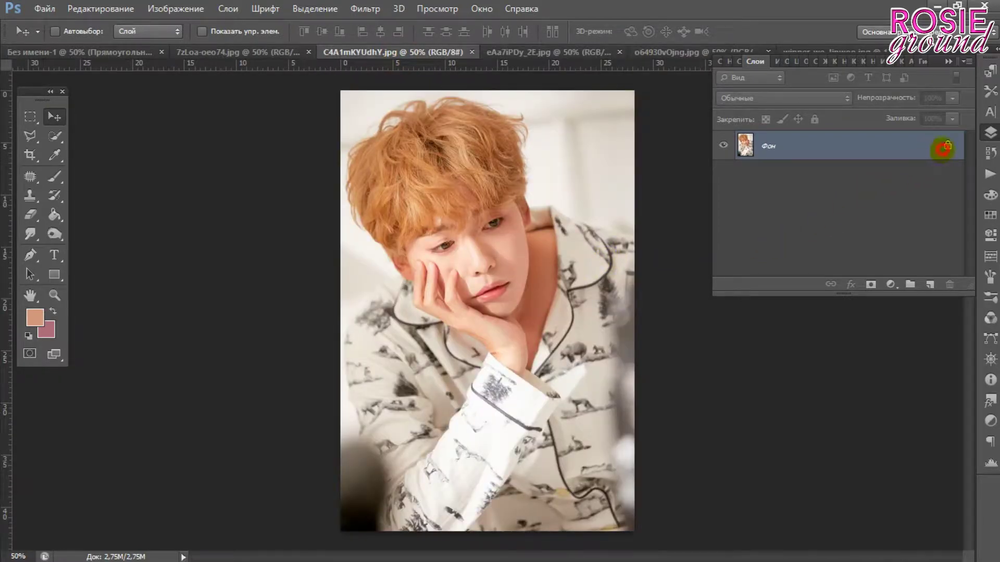
double_click(944, 147)
key(Return)
- Add a new empty layer and a Brightness/Contrast adjustment of -70 brightness, 50 contrast
click(929, 285)
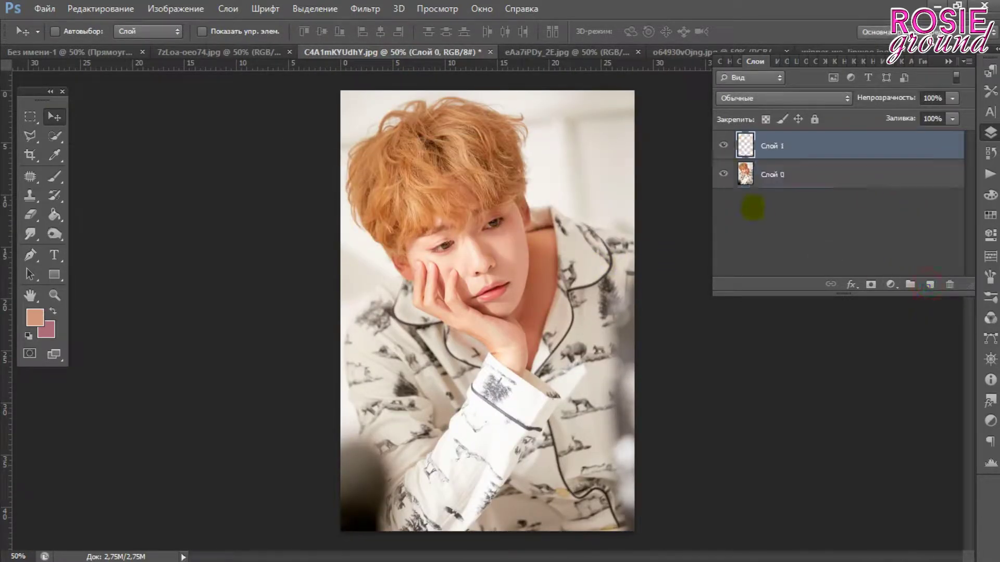
click(890, 284)
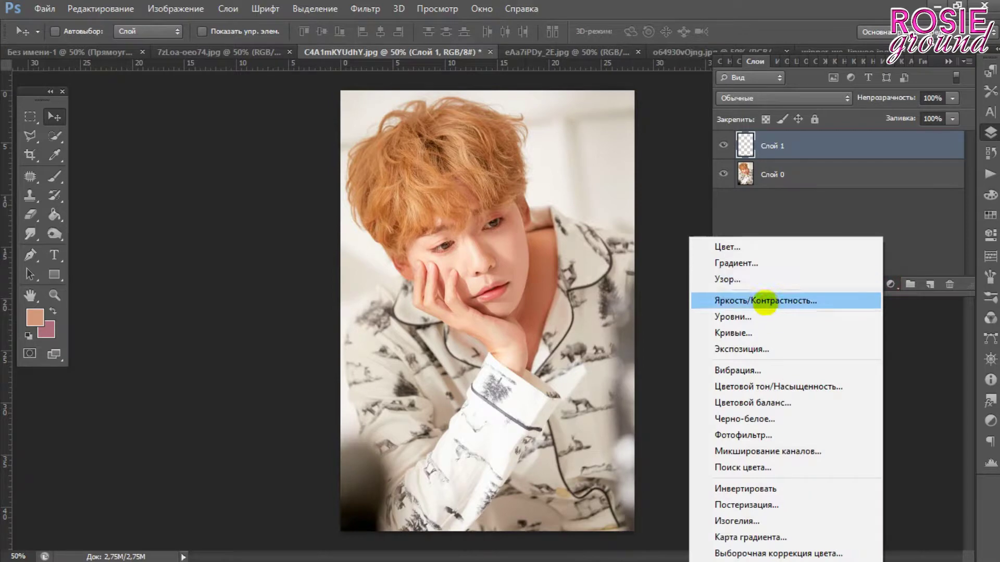
click(766, 300)
drag(839, 142, 783, 144)
mouse_move(838, 174)
mouse_down()
mouse_move(926, 172)
mouse_move(796, 180)
mouse_move(895, 173)
mouse_up()
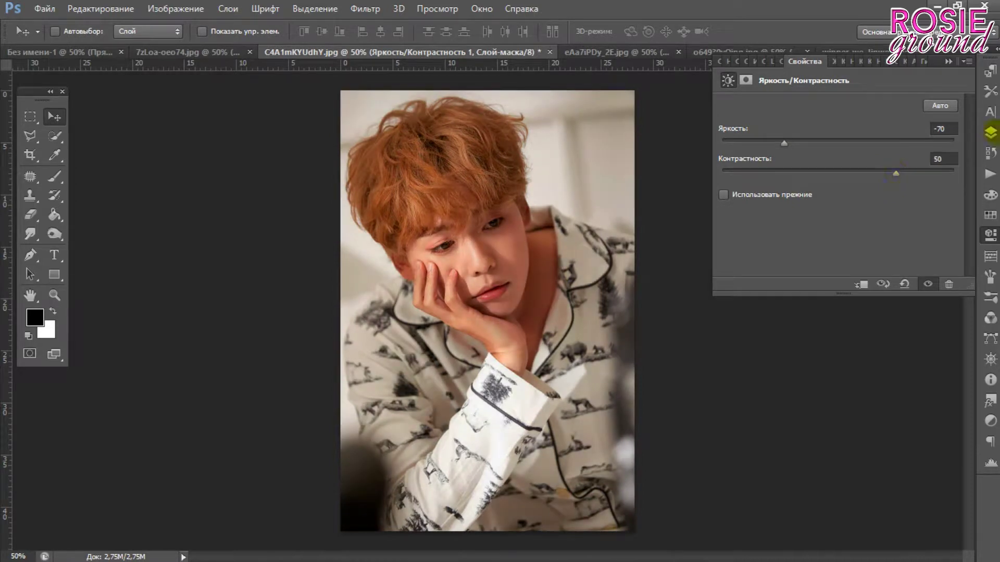
click(990, 132)
- Move Слой 1 below Слой 0 and fill it with the peach colour
click(781, 175)
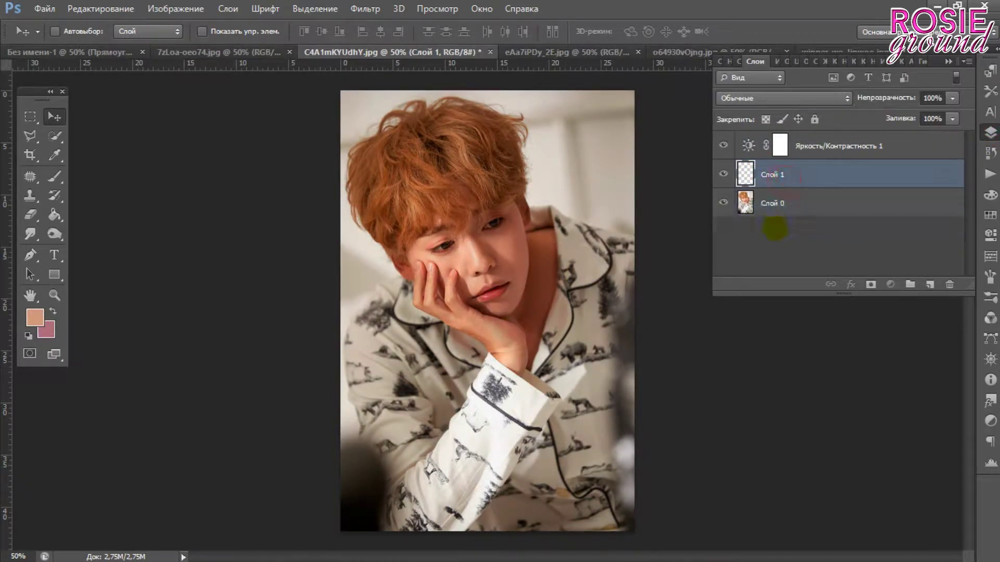
drag(781, 174, 775, 224)
click(55, 215)
click(517, 226)
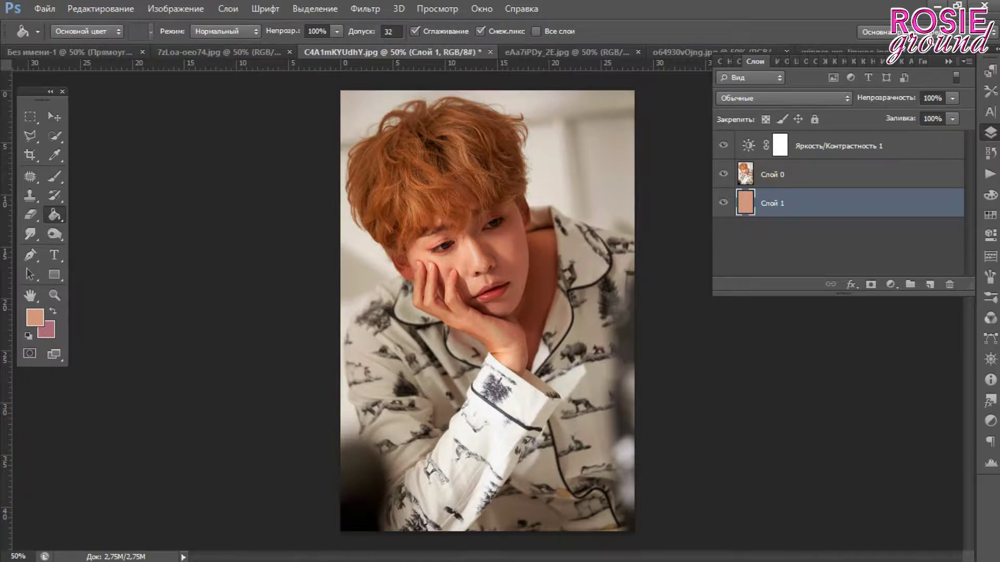
click(55, 136)
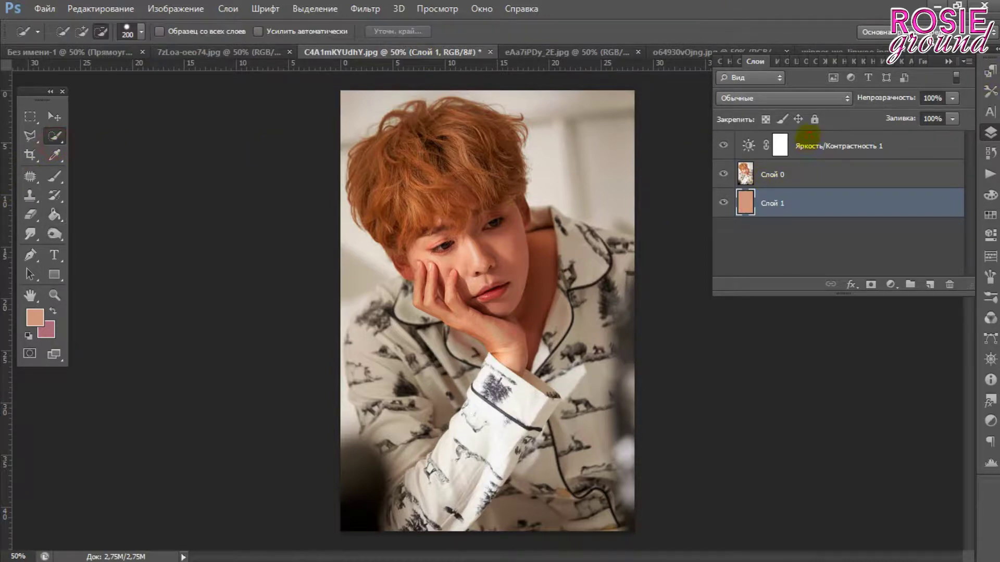
- Quick-select the light background right of and above the orange hair with a size-90 brush
click(752, 147)
key(bracketleft)
key(bracketleft)
key(bracketleft)
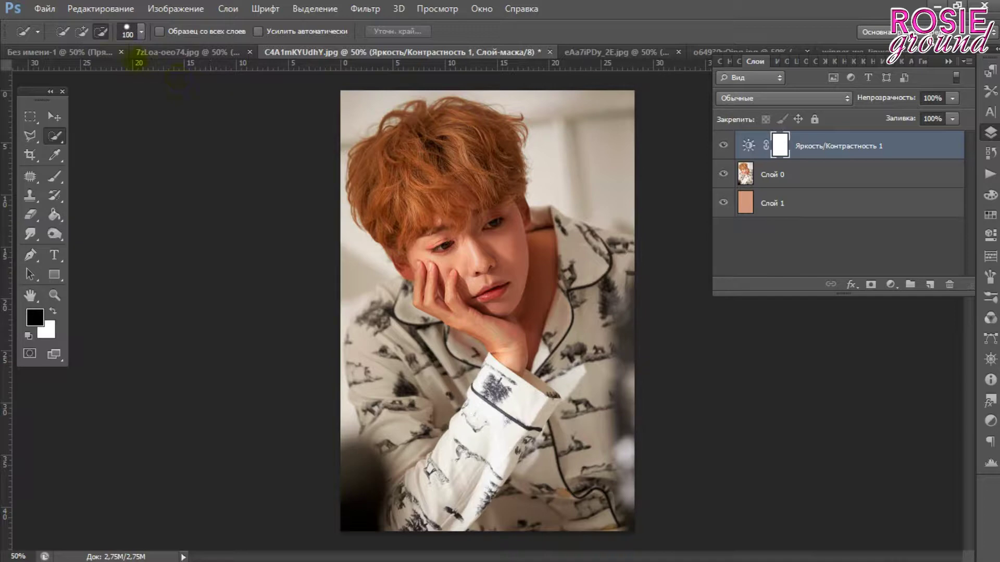
click(82, 32)
key(bracketleft)
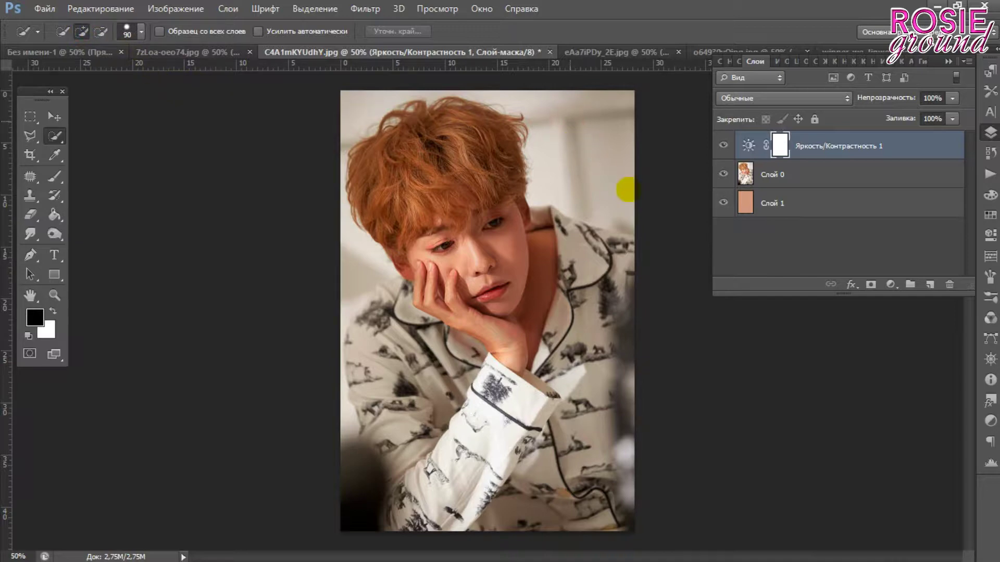
mouse_move(634, 197)
mouse_down()
mouse_move(379, 98)
mouse_move(345, 149)
mouse_up()
click(352, 259)
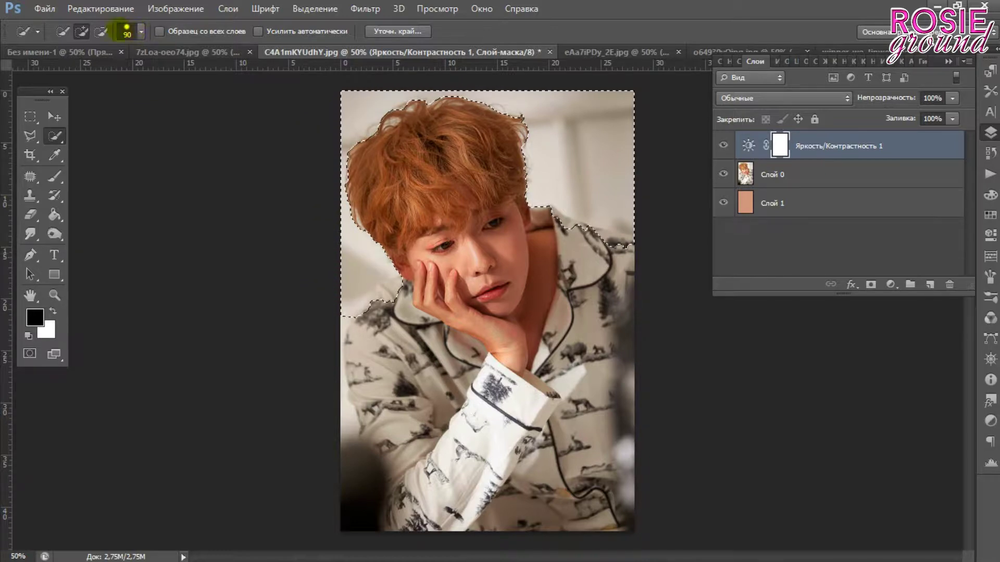
- Subtract the collar area from the hair-background selection
click(101, 31)
mouse_move(414, 344)
mouse_down()
mouse_move(405, 293)
mouse_move(393, 346)
mouse_up()
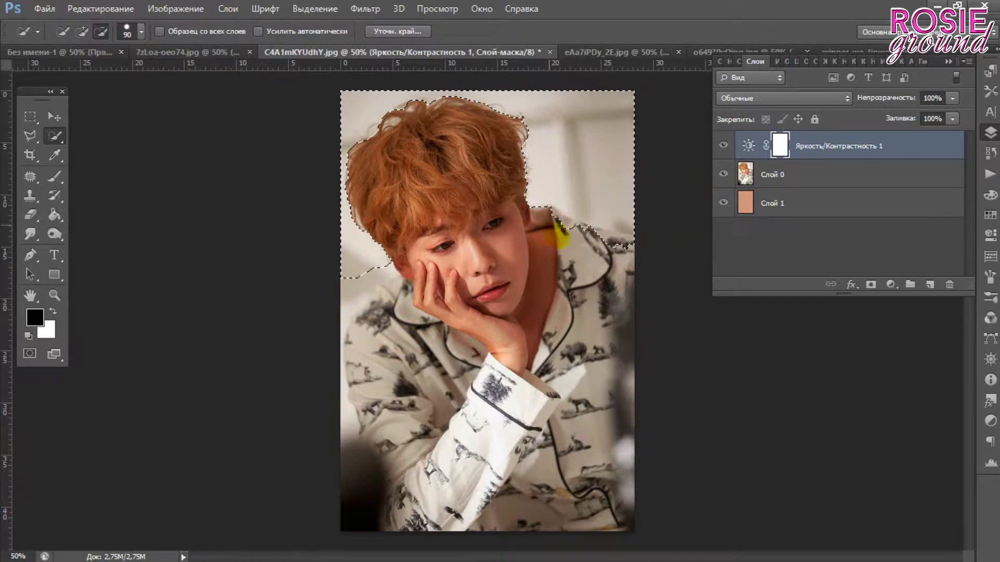
click(570, 245)
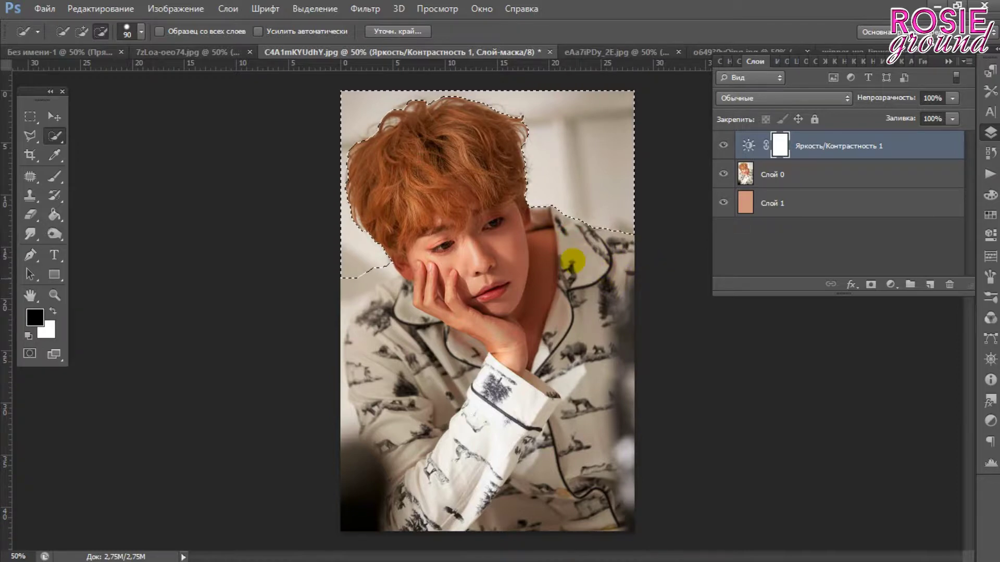
click(81, 32)
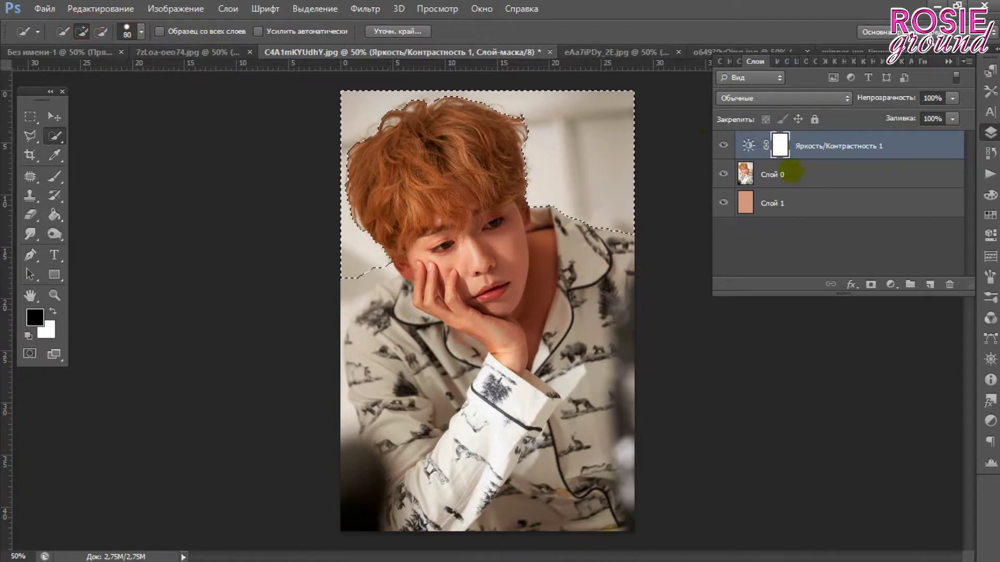
key(alt+bracketleft)
key(bracketleft)
key(bracketleft)
key(bracketleft)
click(411, 31)
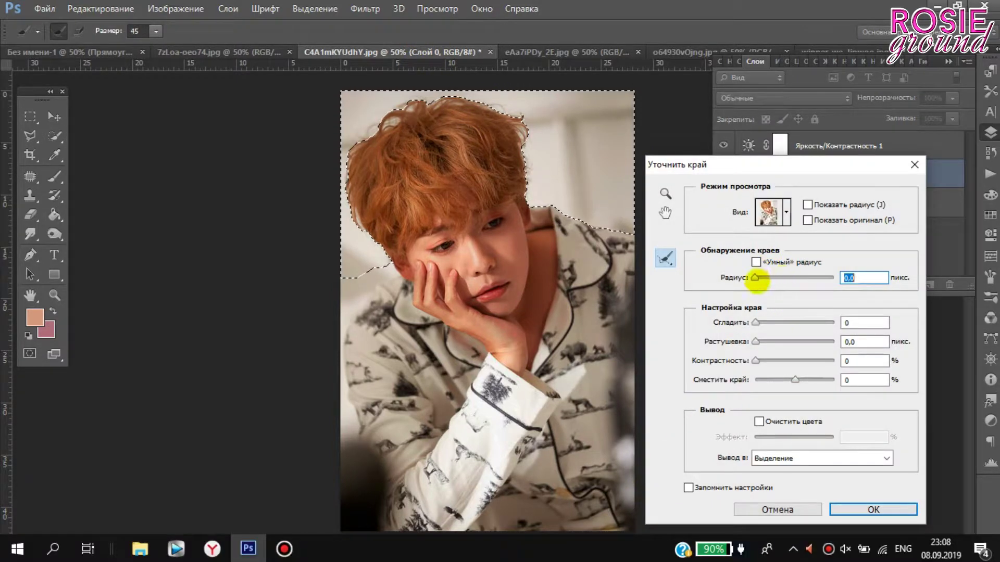
- Refine the selection edge at 1 px radius along the hair strands and apply it
drag(754, 277, 758, 278)
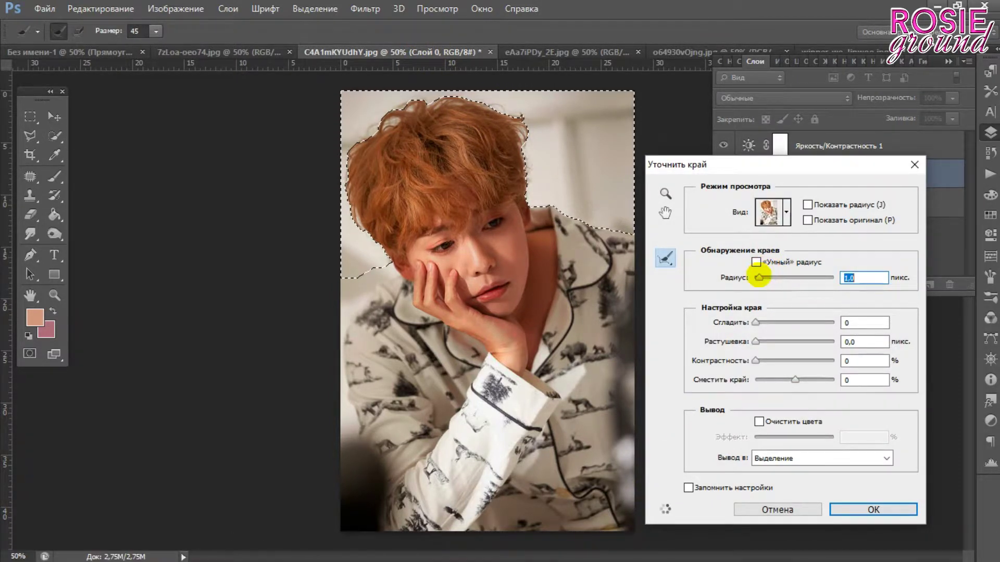
drag(509, 109, 523, 117)
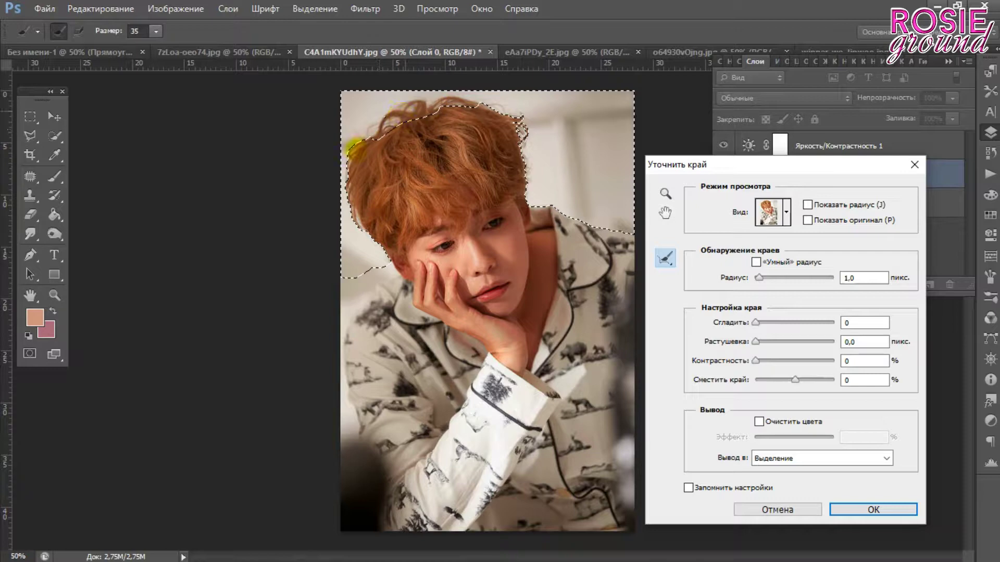
drag(346, 205, 355, 225)
drag(382, 258, 374, 249)
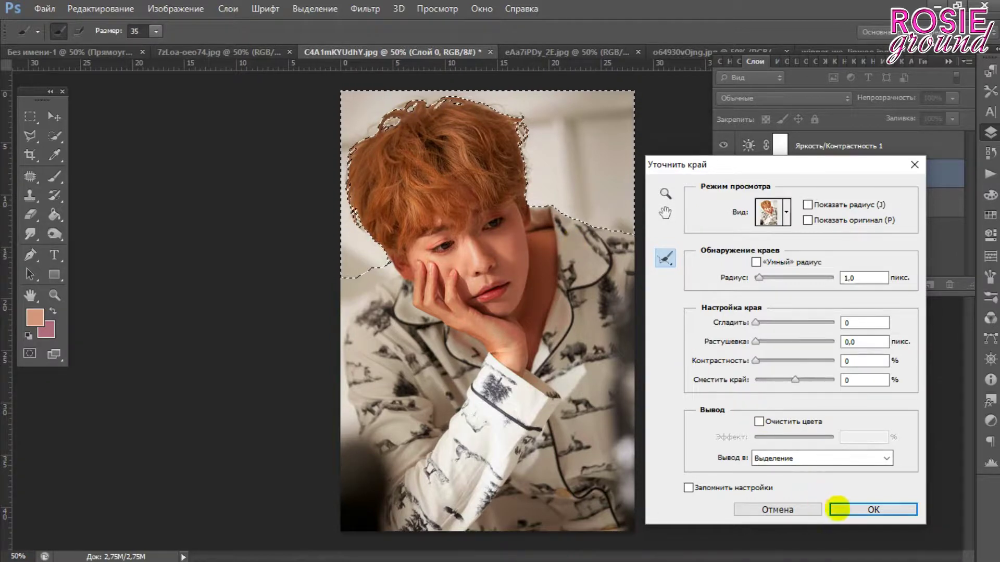
click(839, 510)
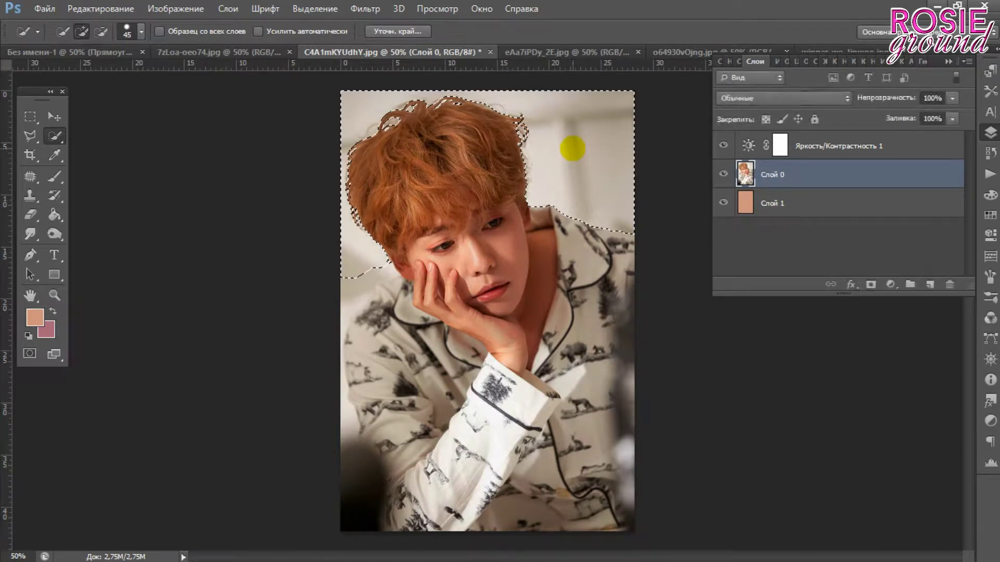
- Feather the selection, delete the light background, and deselect
right_click(572, 150)
click(629, 196)
key(Return)
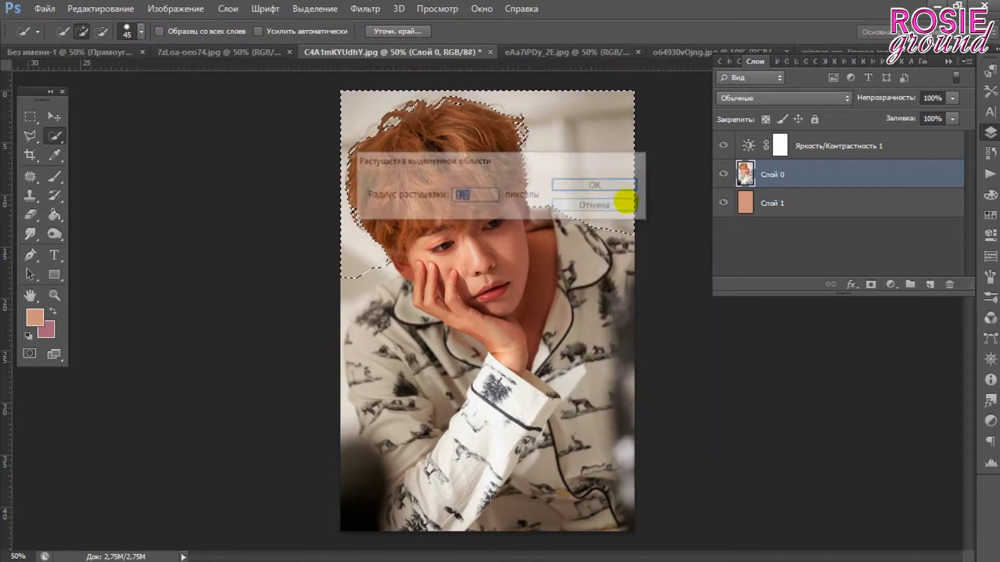
key(Delete)
key(ctrl+d)
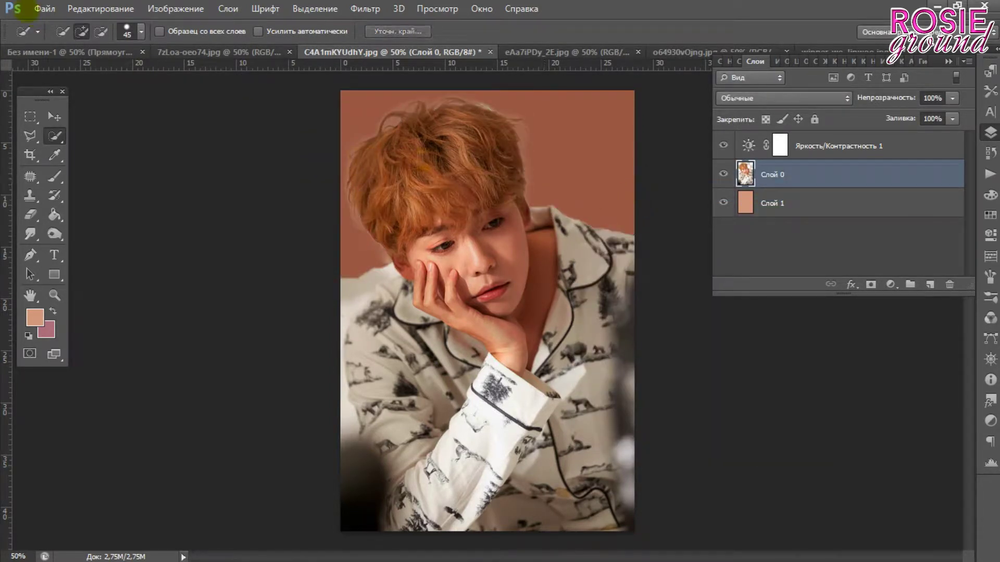
click(30, 116)
click(33, 138)
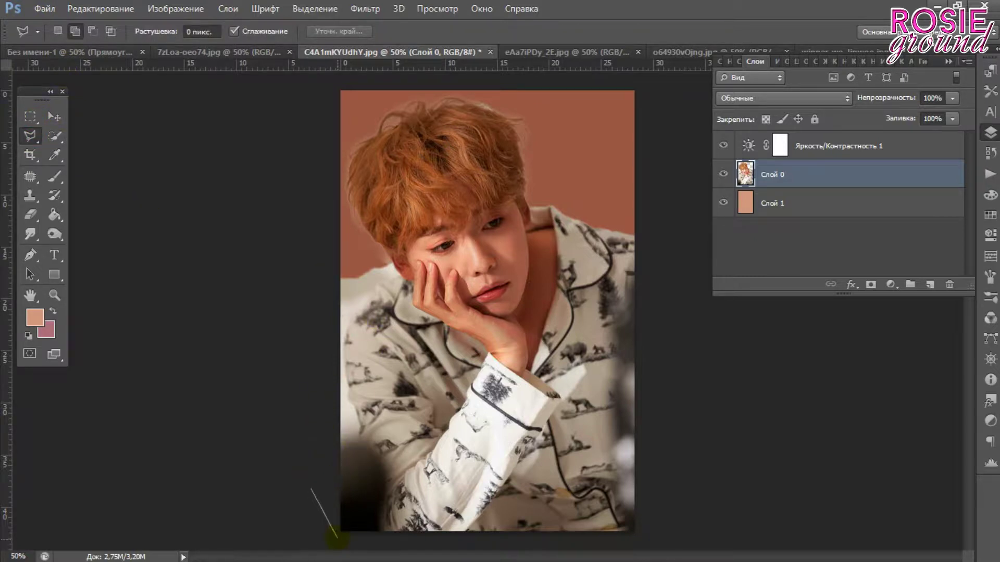
- Outline a polygonal selection along the portrait's left arm, shoulder and neck edge
click(350, 439)
click(359, 436)
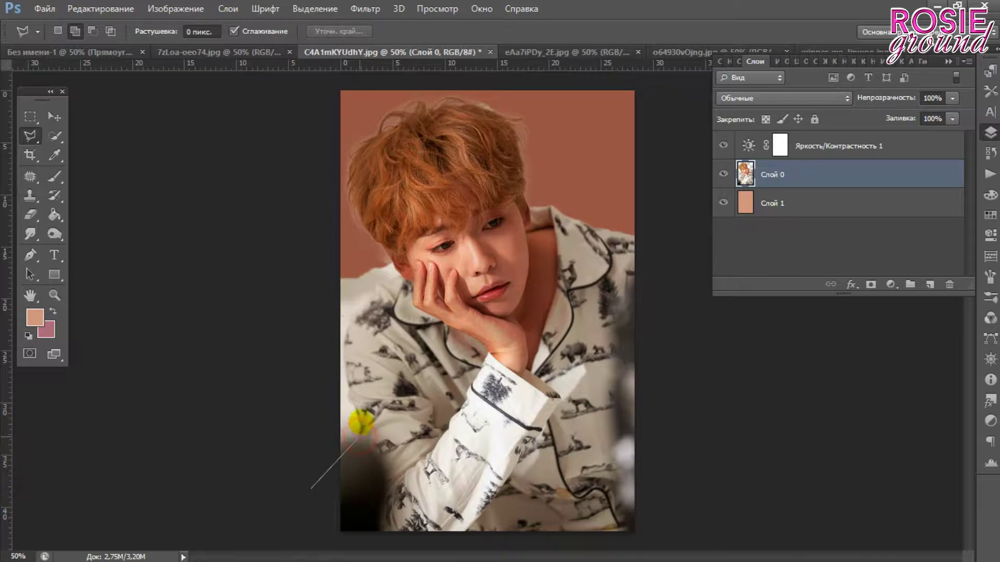
click(349, 388)
click(339, 323)
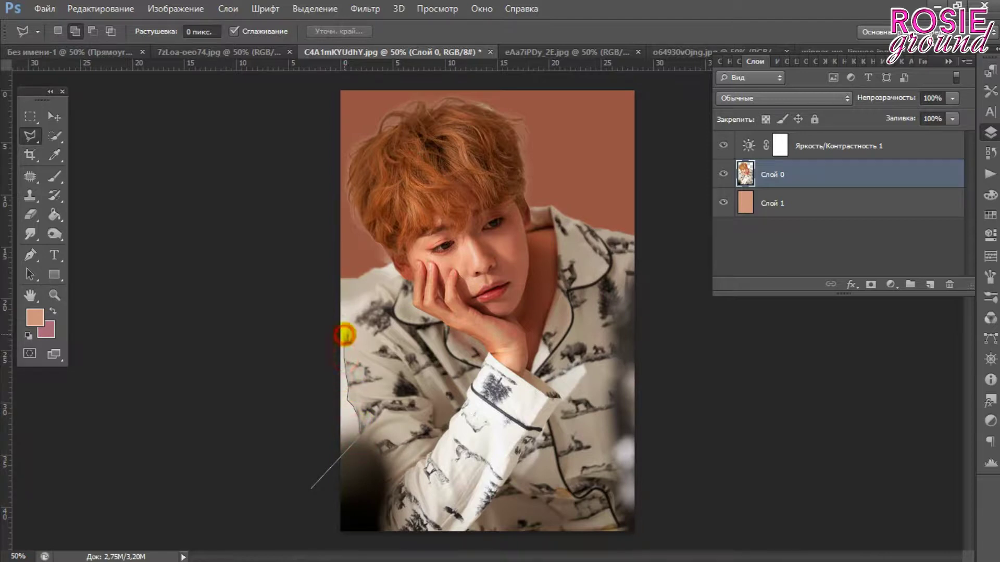
click(362, 306)
click(379, 282)
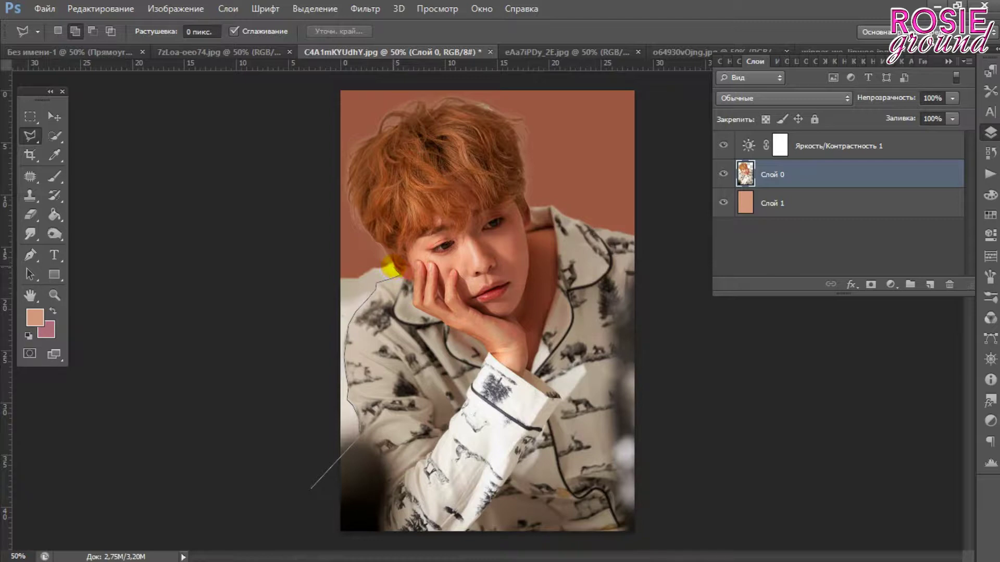
click(363, 242)
click(253, 312)
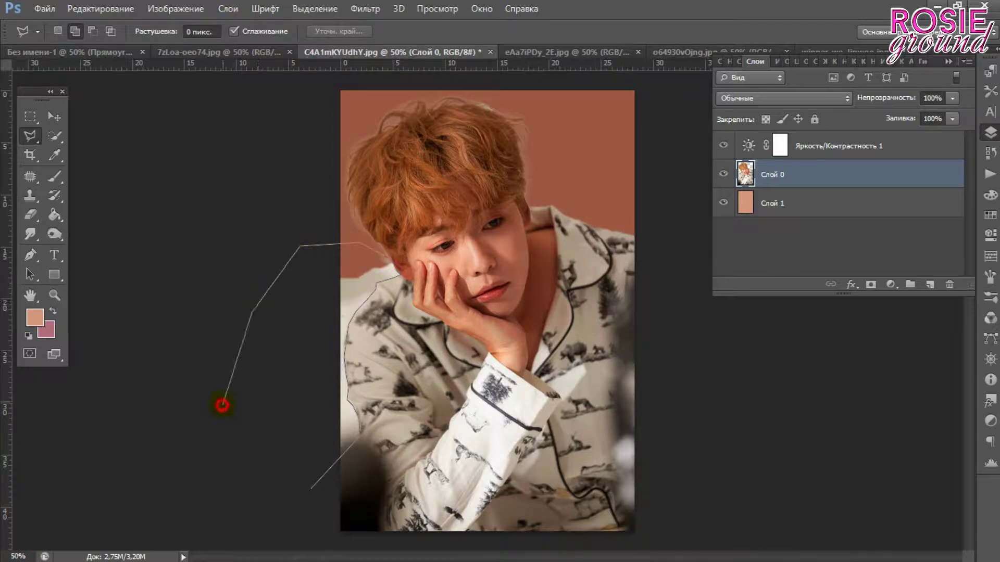
double_click(224, 427)
- Feather the arm-edge selection, then deselect
right_click(375, 283)
click(428, 298)
key(Return)
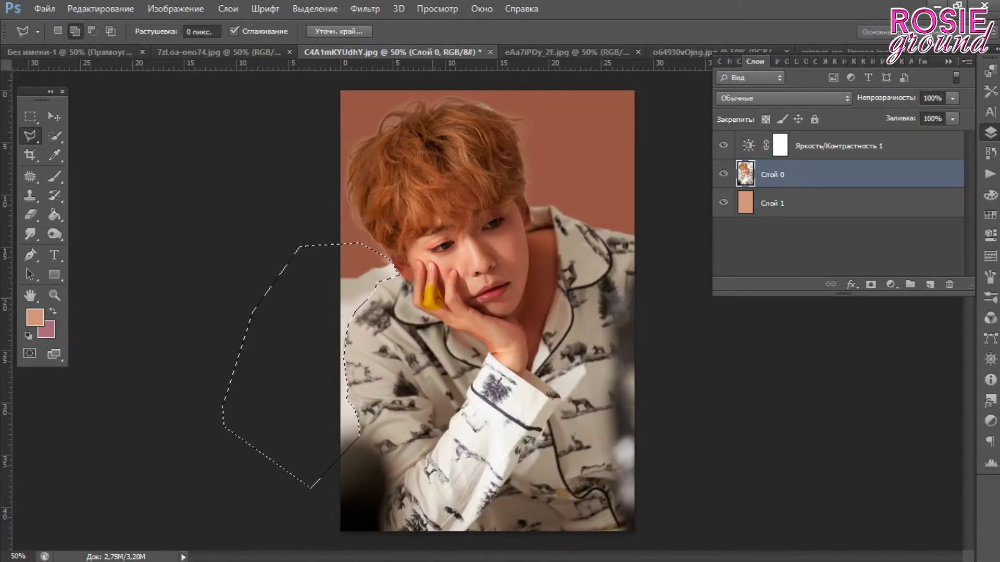
key(ctrl+d)
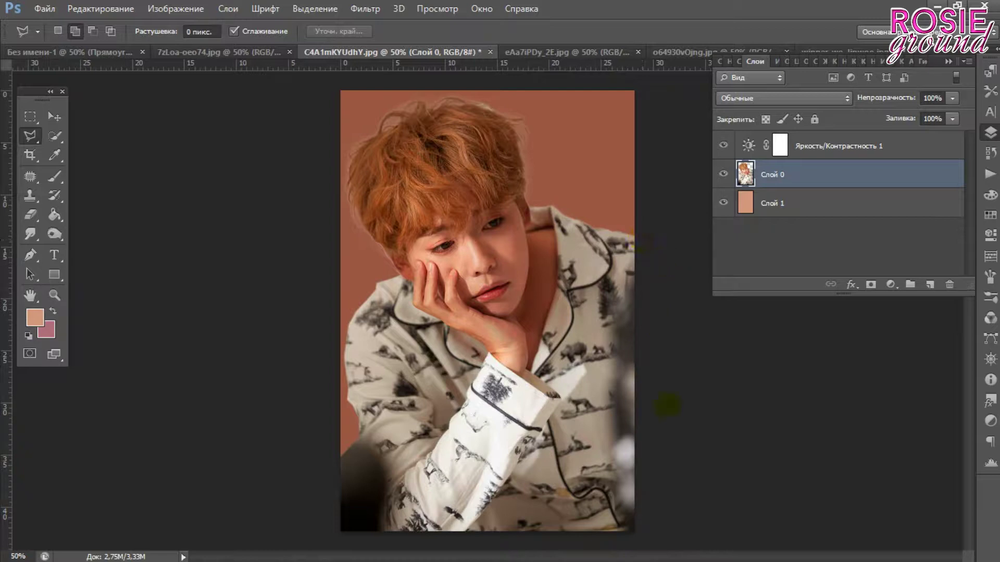
- Turn on the Brightness/Contrast layer and erase cutout fringes at 35% eraser opacity
click(31, 213)
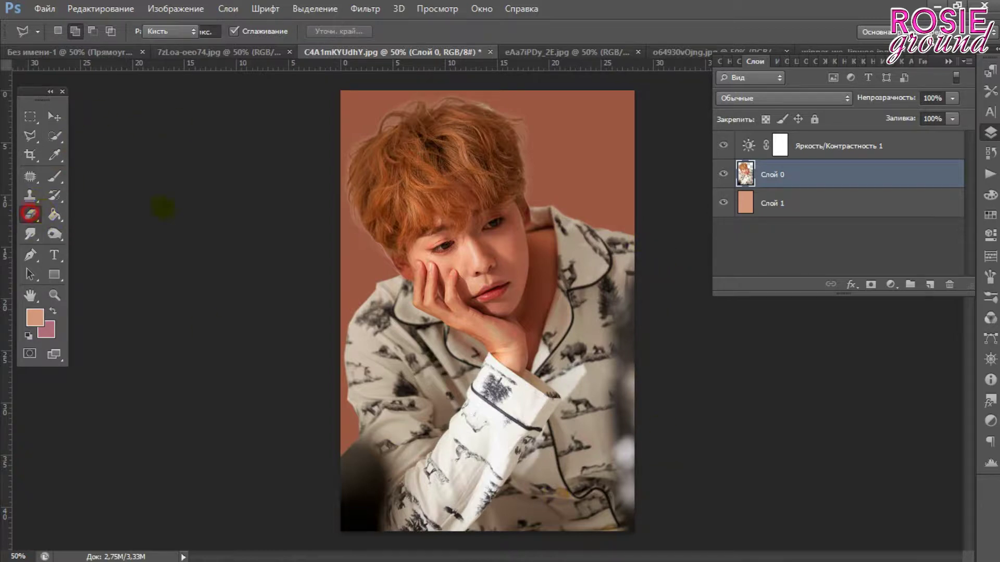
click(723, 145)
click(275, 32)
drag(281, 52, 228, 52)
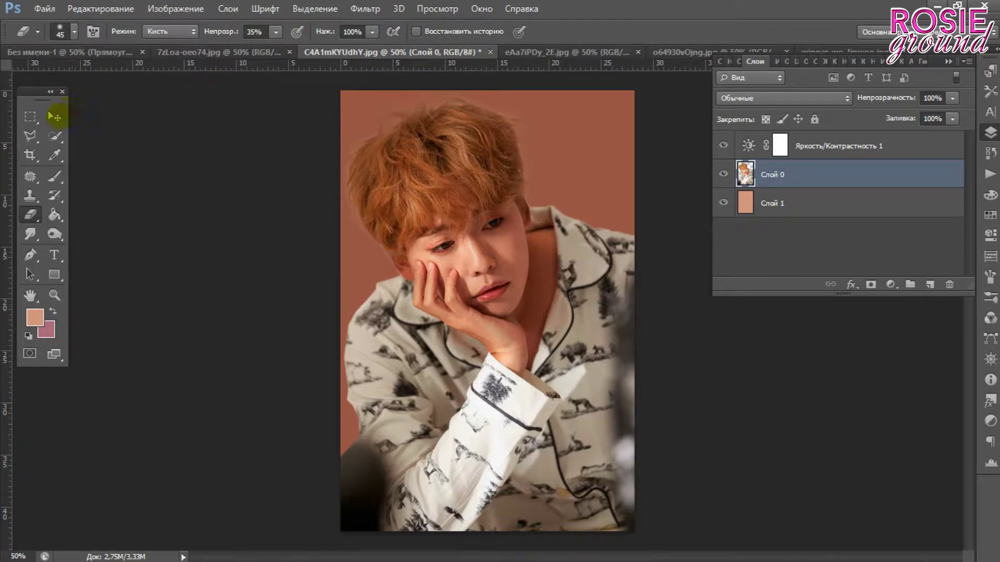
click(54, 117)
- Drag the orange-haired portrait into the collage and clip it to the rectangle below
drag(463, 134, 110, 54)
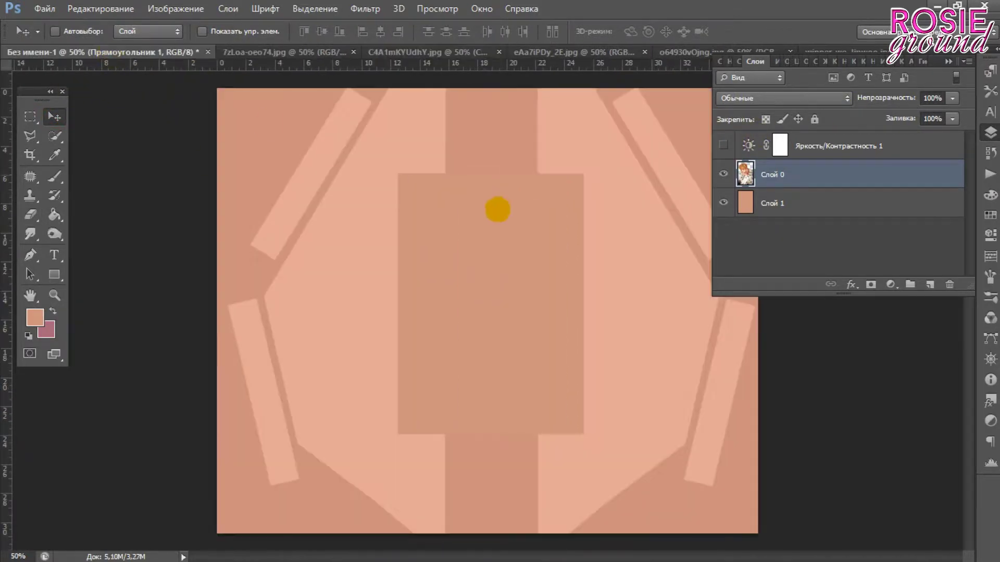
drag(109, 54, 507, 201)
right_click(778, 143)
click(543, 264)
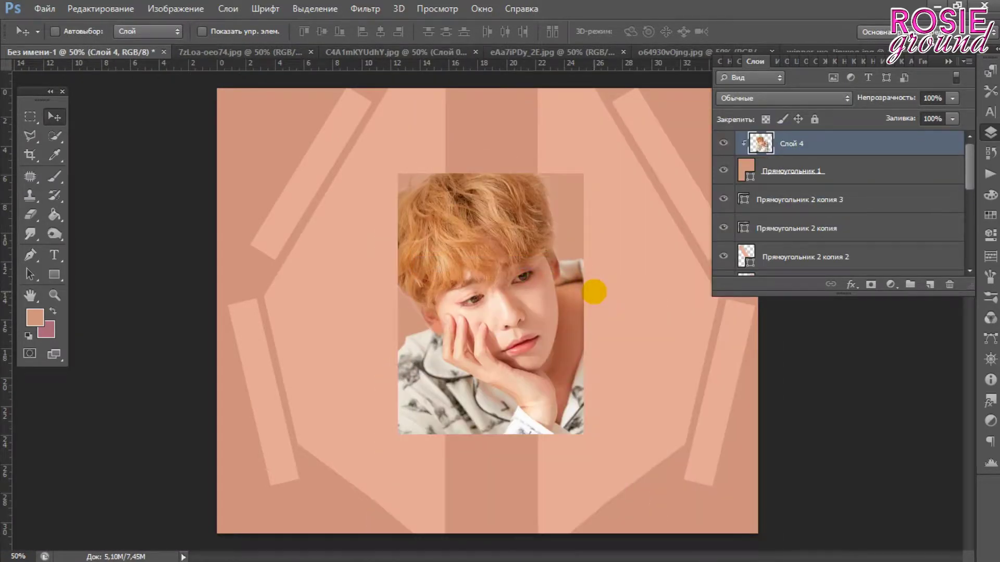
- Scale the portrait down to about 72% and nudge it up inside its frame
key(ctrl+t)
drag(660, 144, 571, 230)
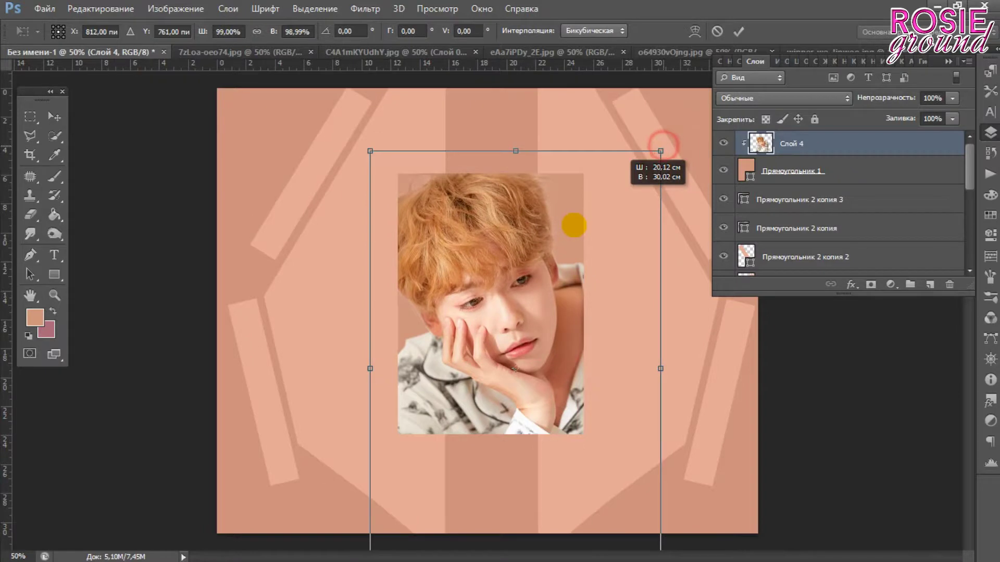
mouse_move(552, 371)
mouse_down()
mouse_move(575, 280)
mouse_move(588, 297)
mouse_up()
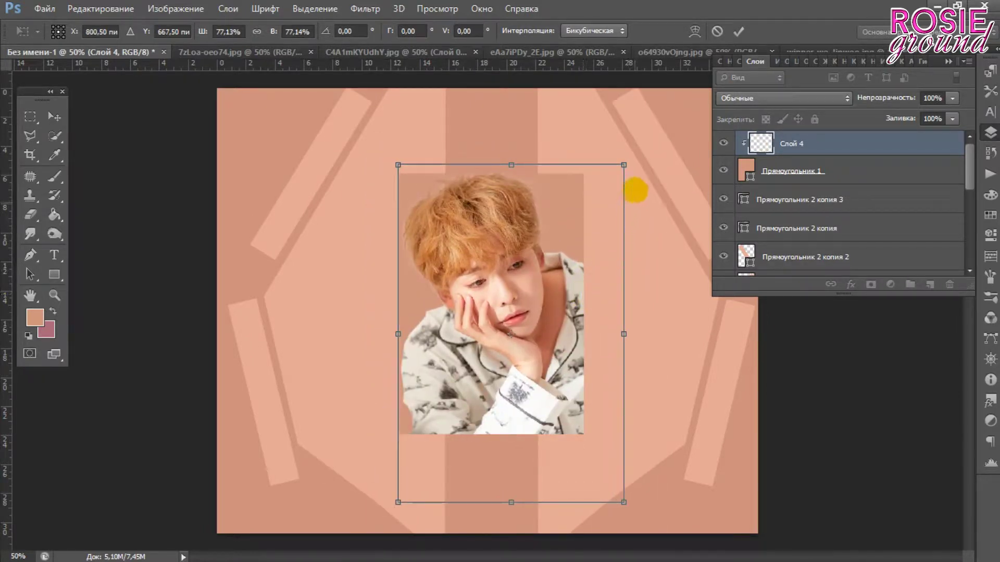
drag(623, 165, 609, 187)
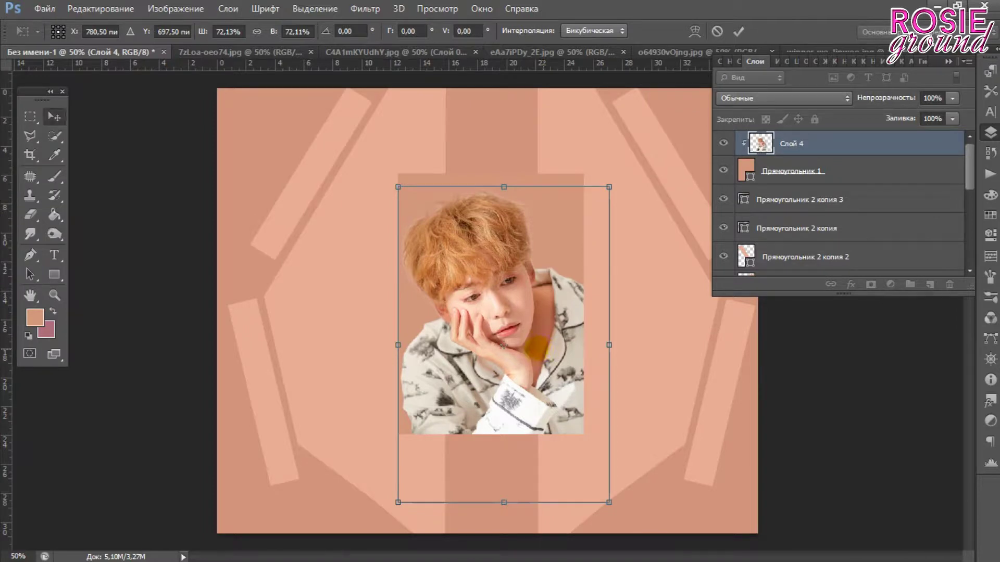
key(Return)
drag(526, 330, 525, 315)
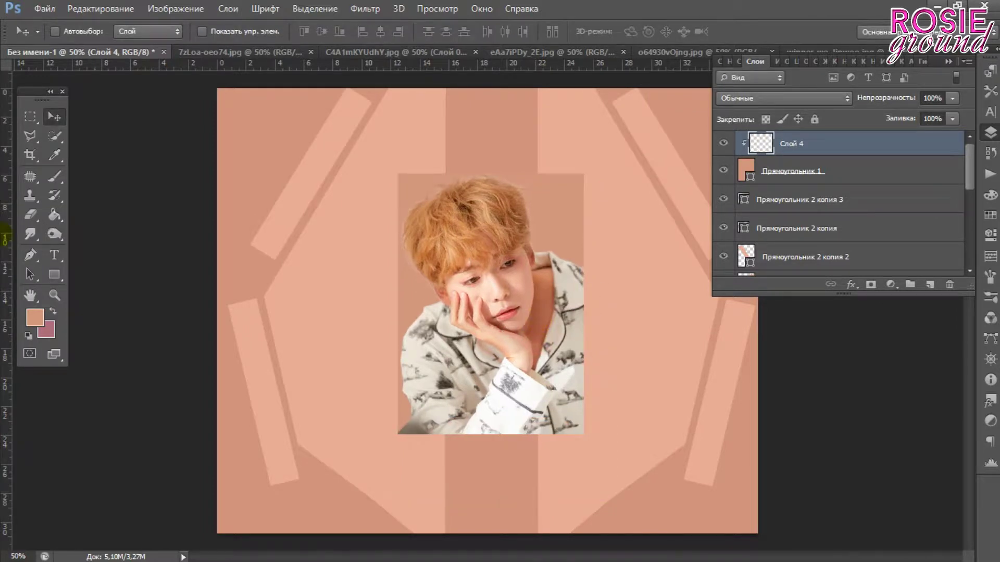
- Erase the portrait's lower-left edge softly and settle its final position
click(29, 215)
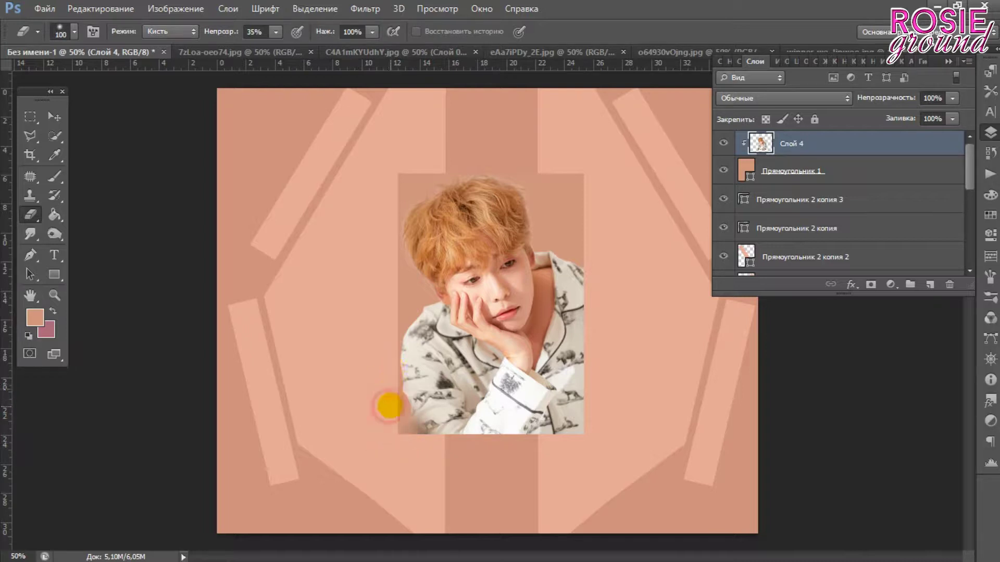
drag(387, 407, 386, 350)
drag(412, 301, 393, 341)
mouse_move(402, 437)
mouse_down()
mouse_move(397, 329)
mouse_move(417, 296)
mouse_up()
click(55, 116)
drag(513, 304, 515, 296)
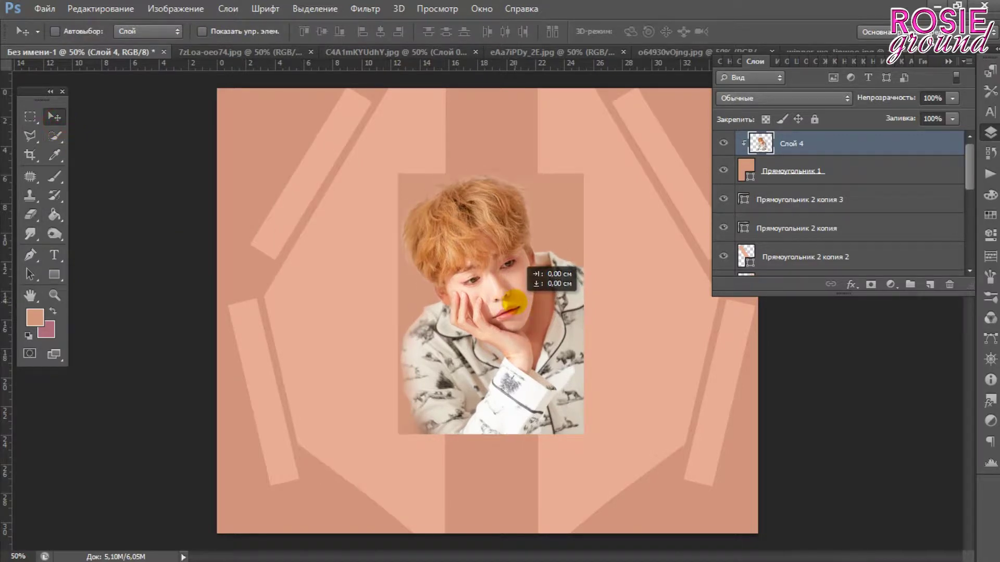
drag(516, 299, 516, 307)
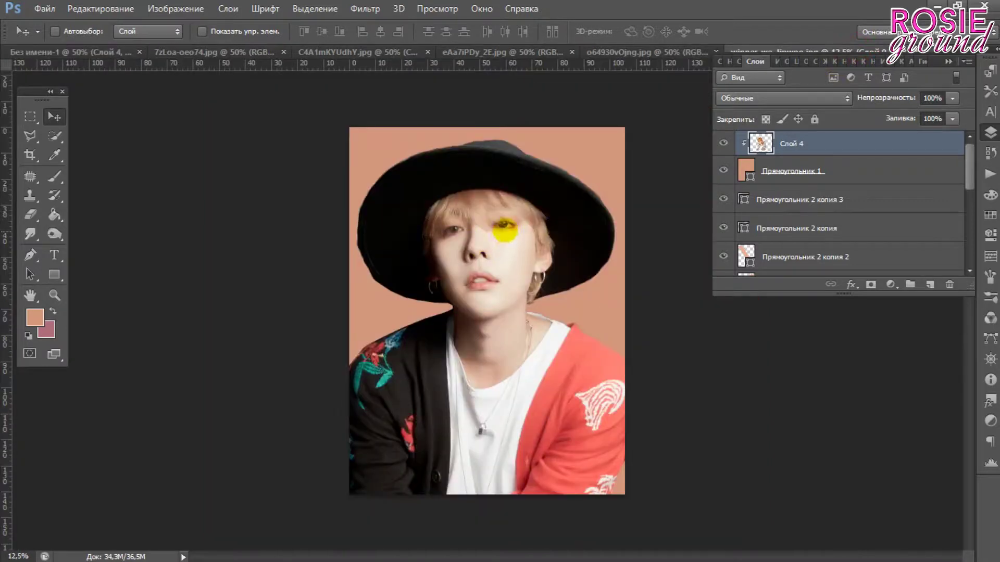
drag(508, 224, 115, 52)
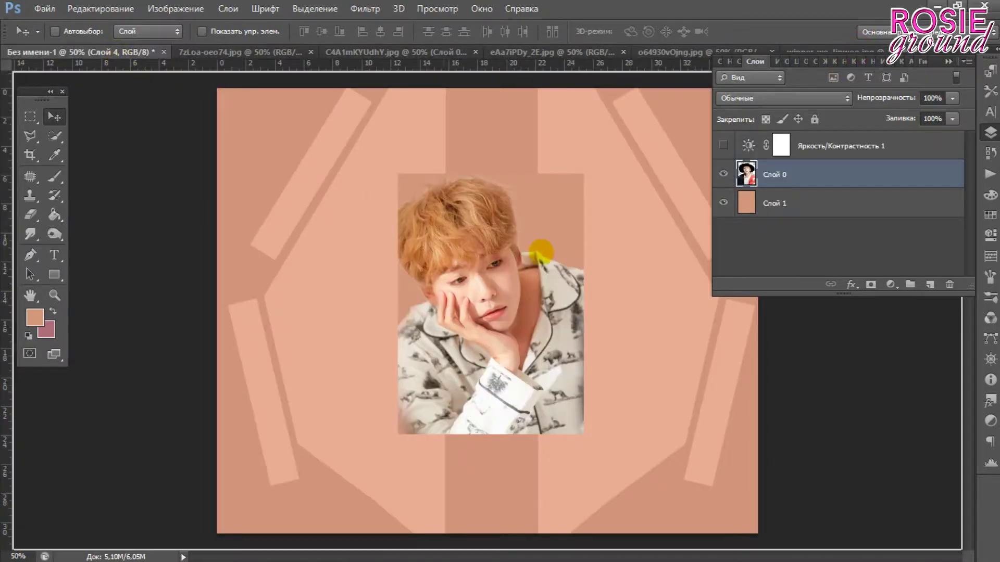
- Drop the hat photo into the collage as Слой 5 and shrink it into the frame
drag(116, 52, 557, 242)
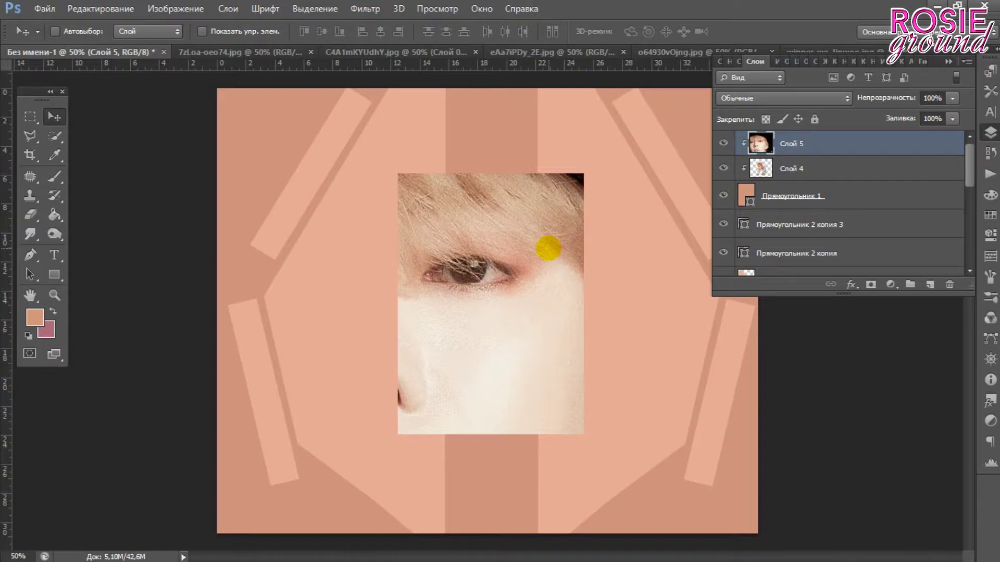
key(ctrl+minus)
key(ctrl+minus)
key(t)
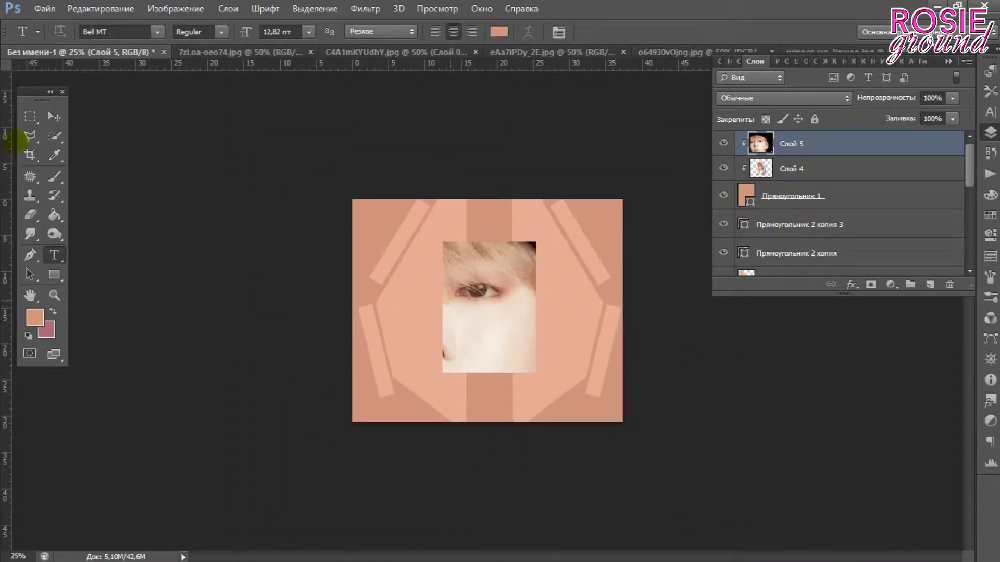
click(51, 115)
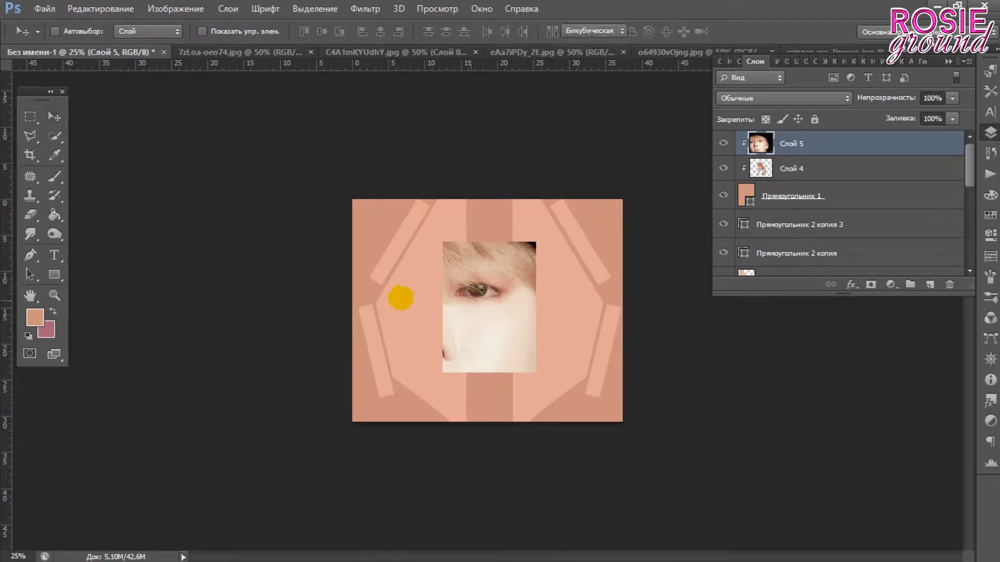
key(ctrl+t)
drag(171, 115, 484, 524)
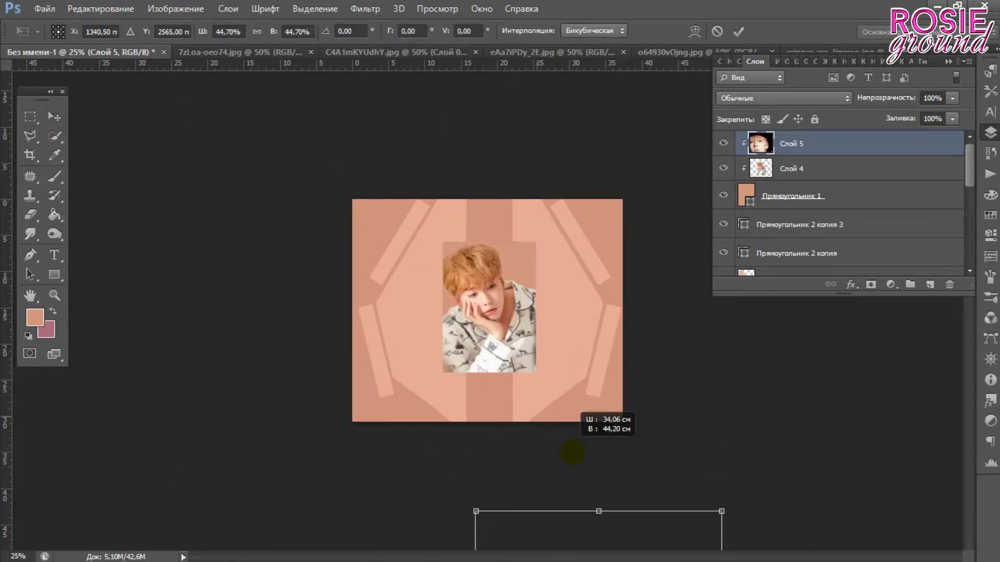
drag(597, 517, 505, 315)
key(Return)
- Hide the orange-haired portrait layer and reposition the hat photo inside the central frame
click(723, 168)
key(ctrl+plus)
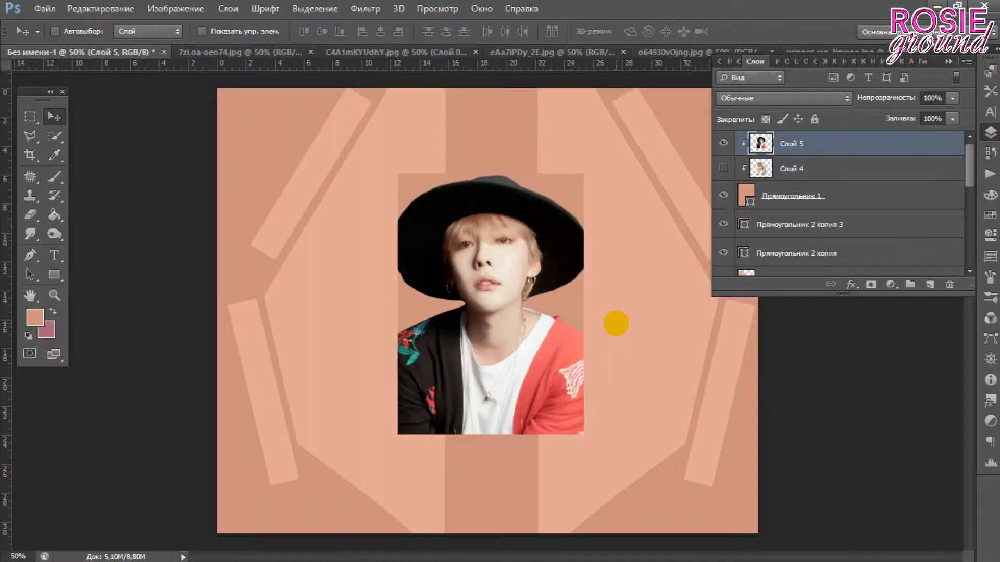
key(ctrl+t)
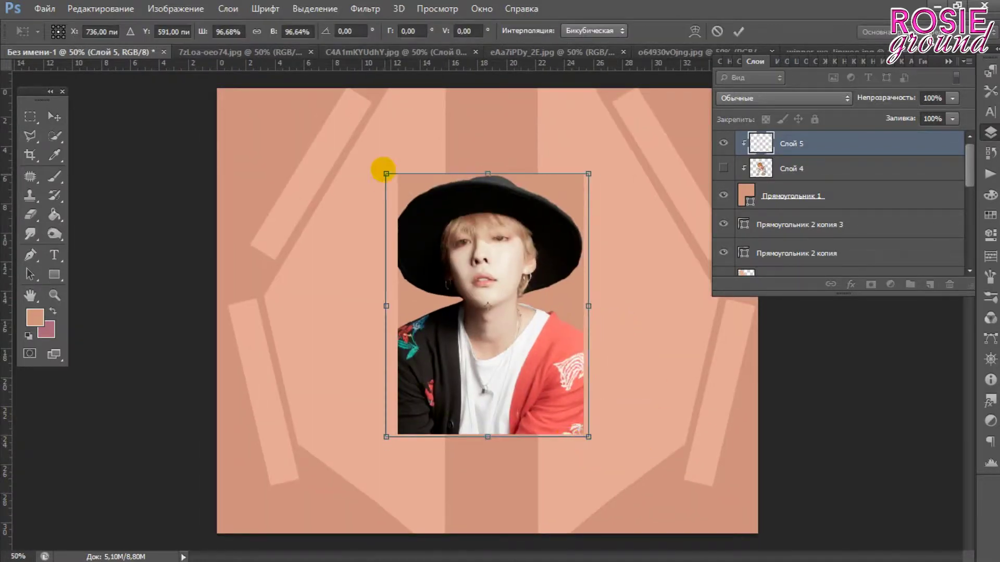
key(Return)
drag(485, 227, 493, 285)
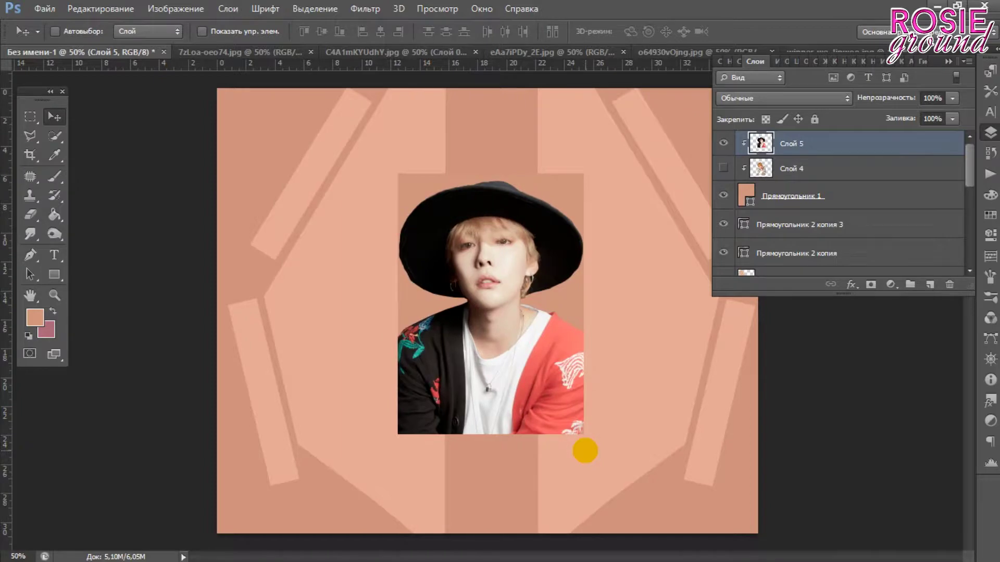
- Move Слой 4 above Заливка цветом 2, clip it, and shift it into the left frame
click(724, 168)
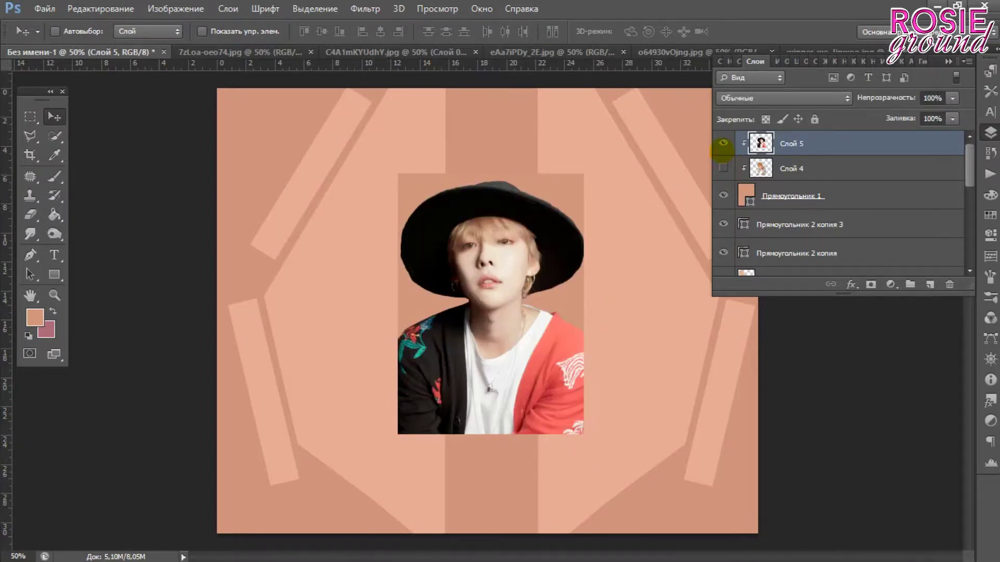
drag(790, 168, 791, 255)
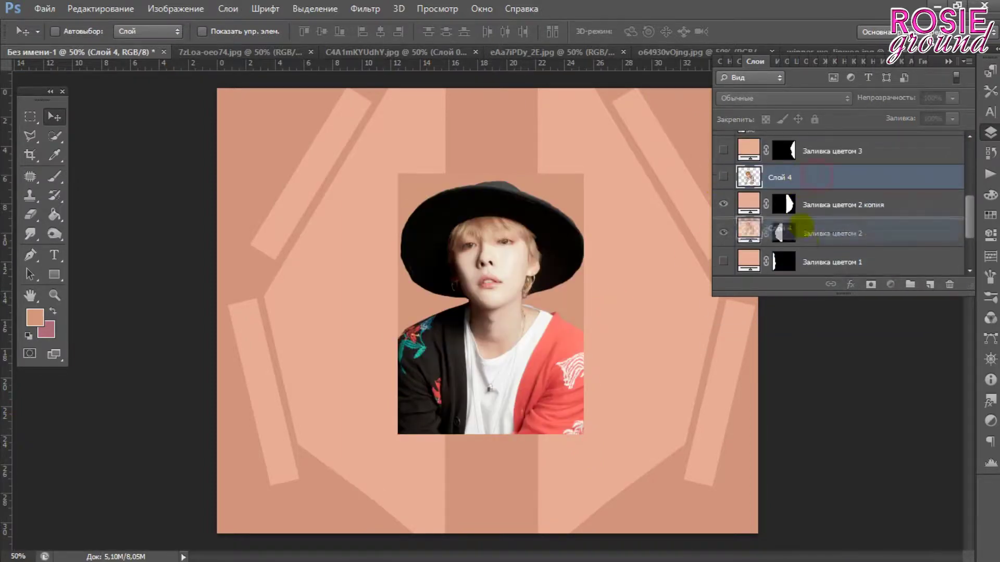
right_click(795, 213)
click(549, 263)
key(ctrl+t)
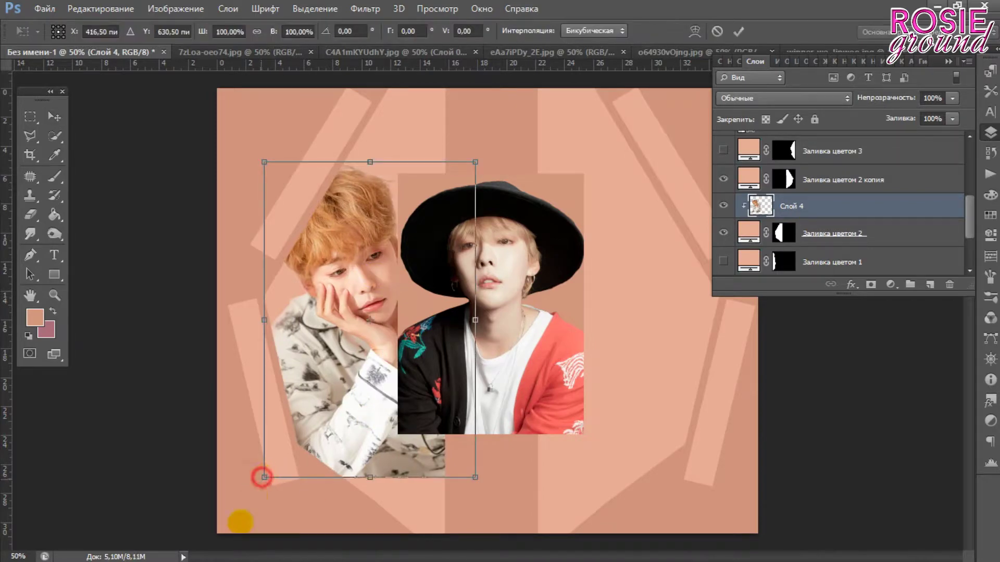
key(Return)
drag(320, 400, 324, 405)
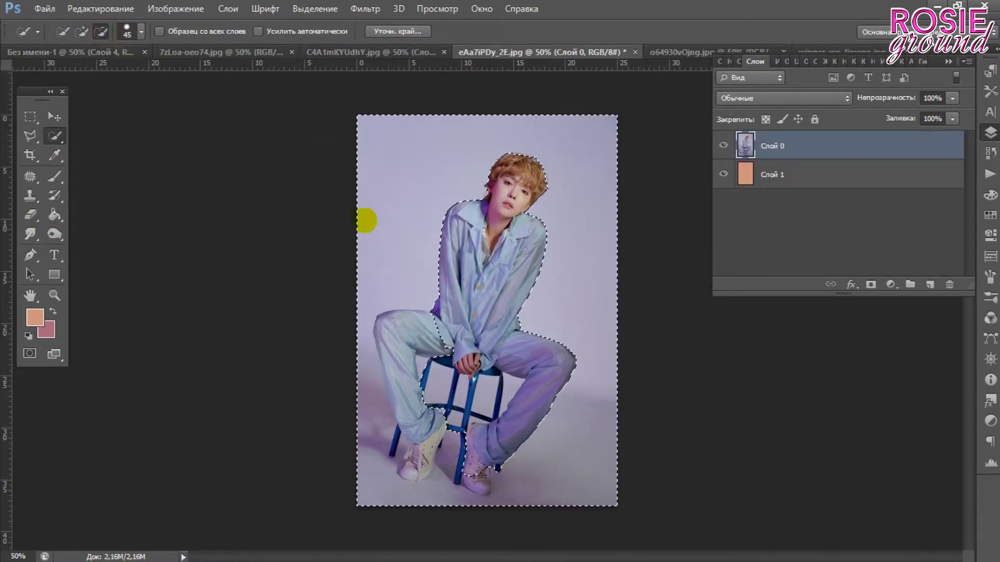
- Subtract the left shoe, invert the selection, and delete the lilac background around the figure
drag(427, 445, 472, 447)
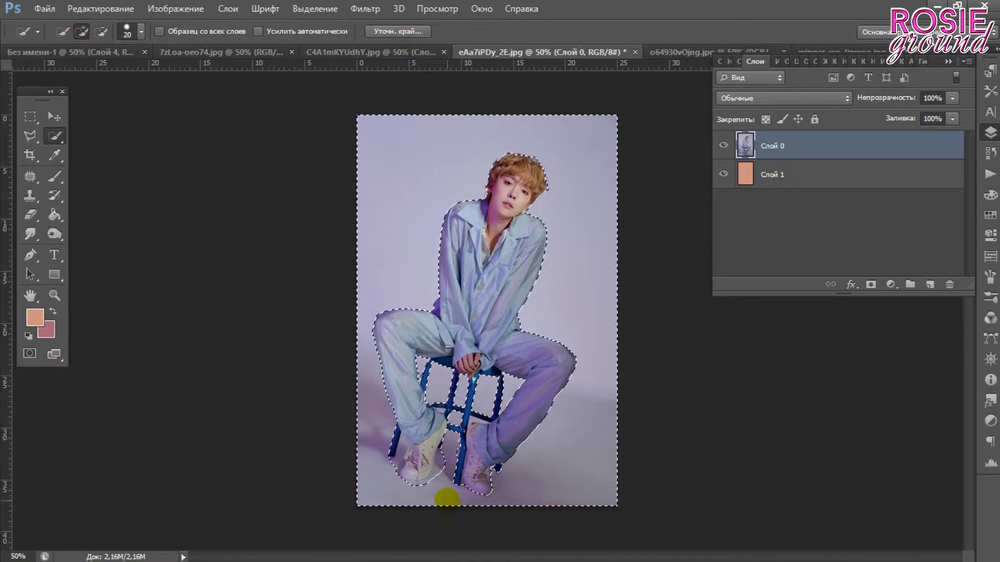
click(398, 31)
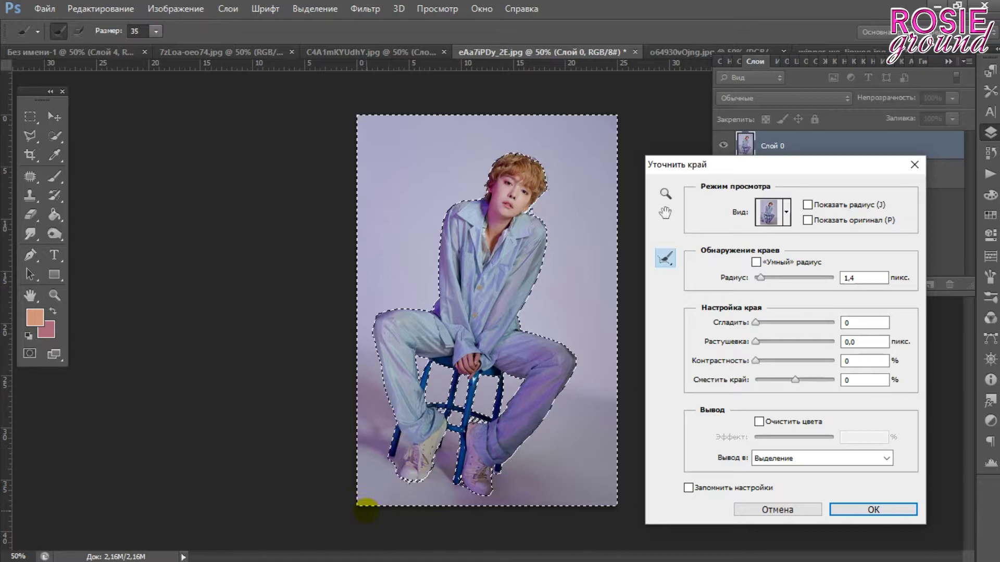
click(864, 509)
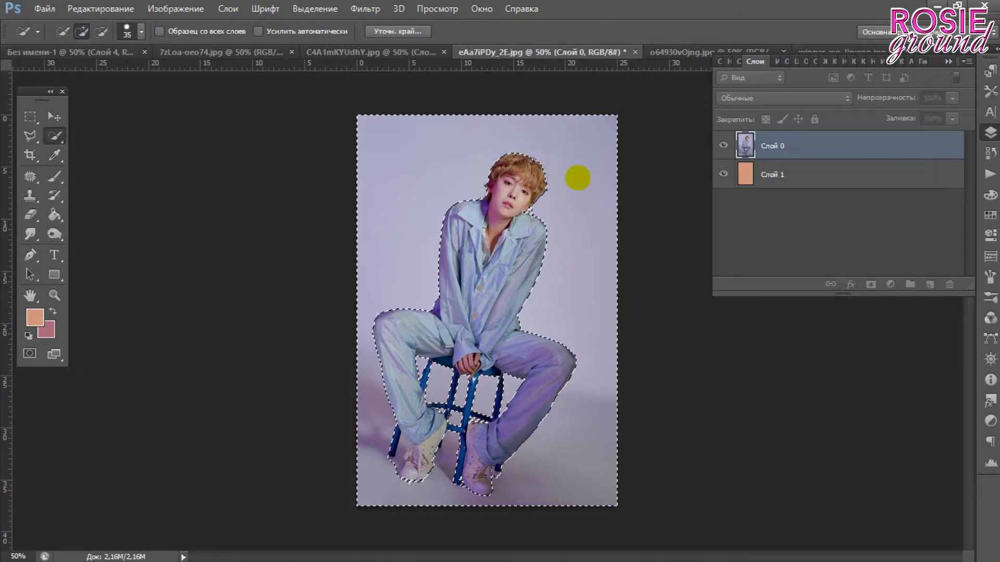
key(ctrl+shift+i)
key(Delete)
key(ctrl+d)
- Zoom in on the legs and start a polygonal outline at the left shoe's toe
scroll(607, 229, up, 5)
key(l)
click(136, 356)
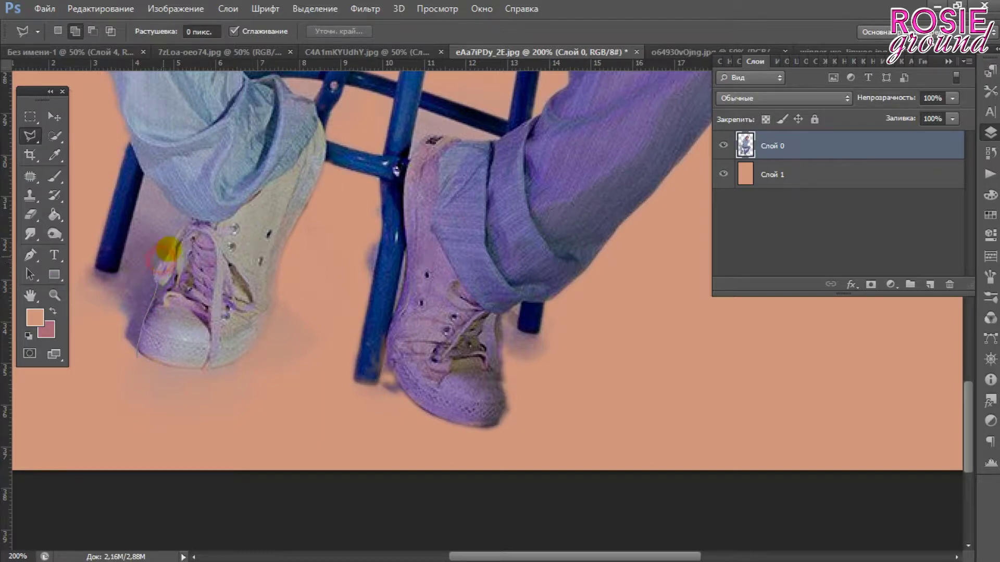
- Outline the lilac shadow around the left shoe and jeans edge
click(158, 186)
click(88, 262)
click(69, 281)
click(79, 377)
click(112, 388)
click(136, 356)
- Outline the shadows beside the right chair leg and below the right shoe
click(383, 237)
click(379, 194)
click(334, 253)
click(345, 324)
click(407, 265)
click(394, 309)
click(410, 410)
click(375, 409)
double_click(400, 419)
- Outline the shadows around the right heel, chair foot and along the right shoe's top
click(552, 371)
click(556, 338)
click(503, 312)
double_click(518, 401)
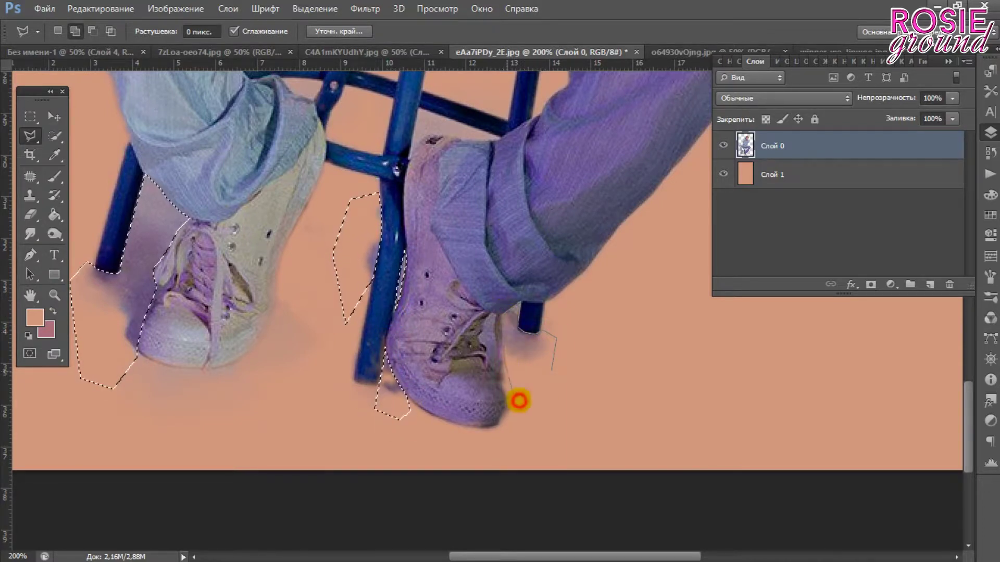
scroll(594, 383, up, 3)
click(432, 219)
click(499, 221)
click(420, 192)
click(315, 180)
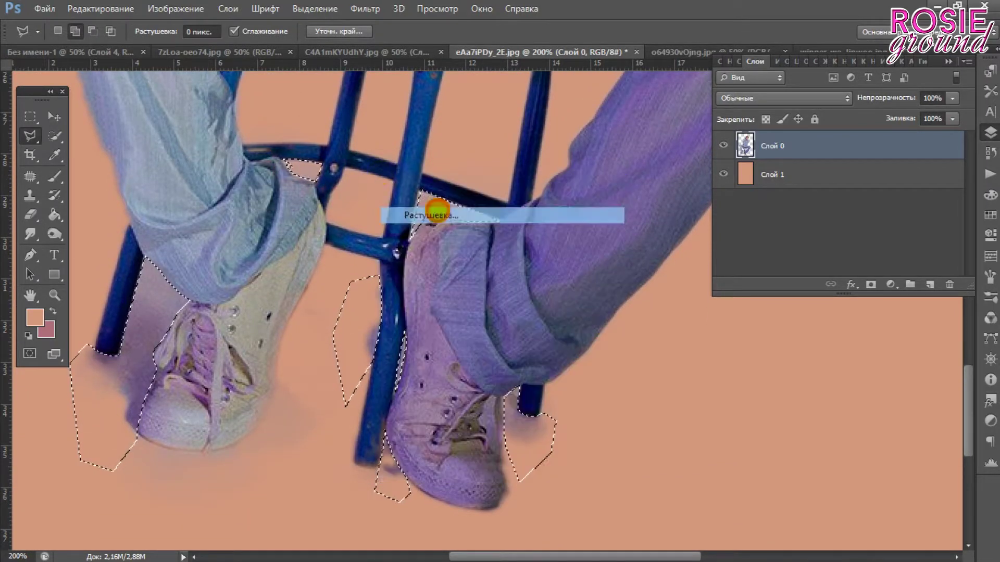
- Clear the outlined shadows, zoom out, and carry the seated figure over to the collage
key(ctrl+d)
key(ctrl+minus)
key(ctrl+minus)
key(ctrl+minus)
key(e)
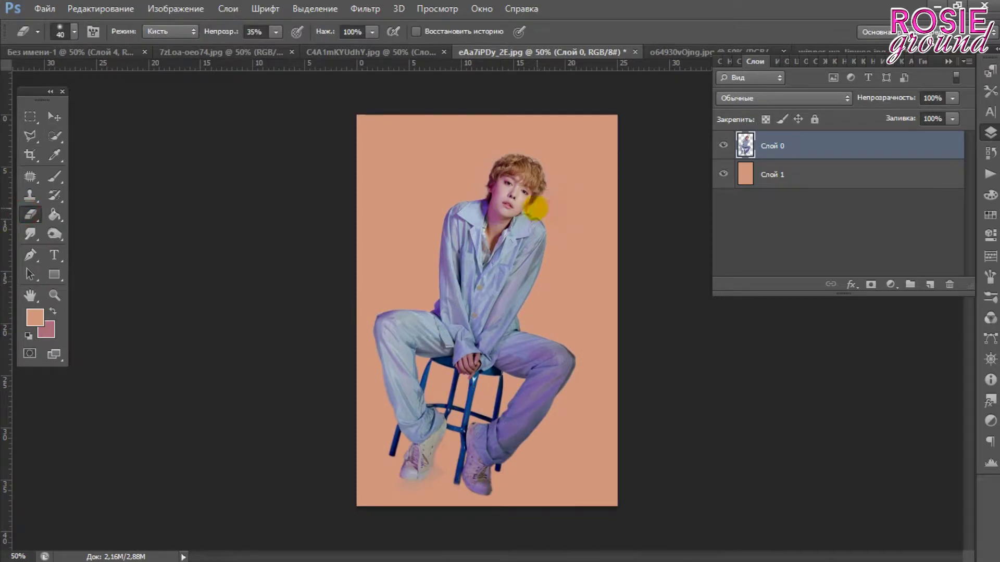
key(v)
drag(529, 150, 611, 263)
alt+click(738, 223)
- Drop the seated figure into the collage and try an enlargement, then undo it
mouse_move(618, 340)
mouse_down()
mouse_move(650, 270)
mouse_move(633, 393)
mouse_up()
key(ctrl+t)
drag(672, 291, 705, 178)
key(Return)
key(ctrl+z)
- Enlarge and position the seated figure in its frame, then bring up the Open window
key(ctrl+t)
drag(698, 252, 729, 151)
key(Return)
drag(614, 363, 605, 333)
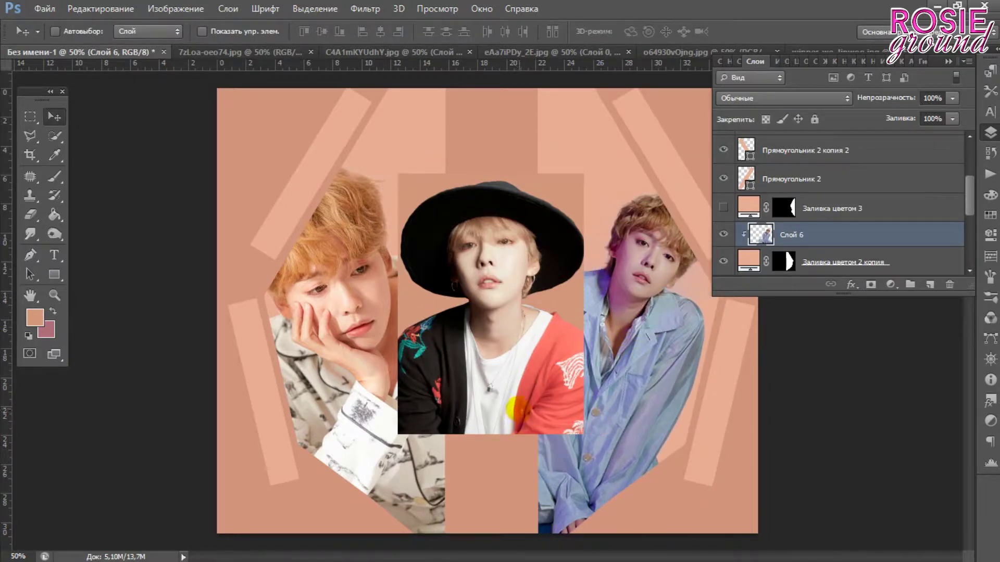
click(45, 9)
click(55, 32)
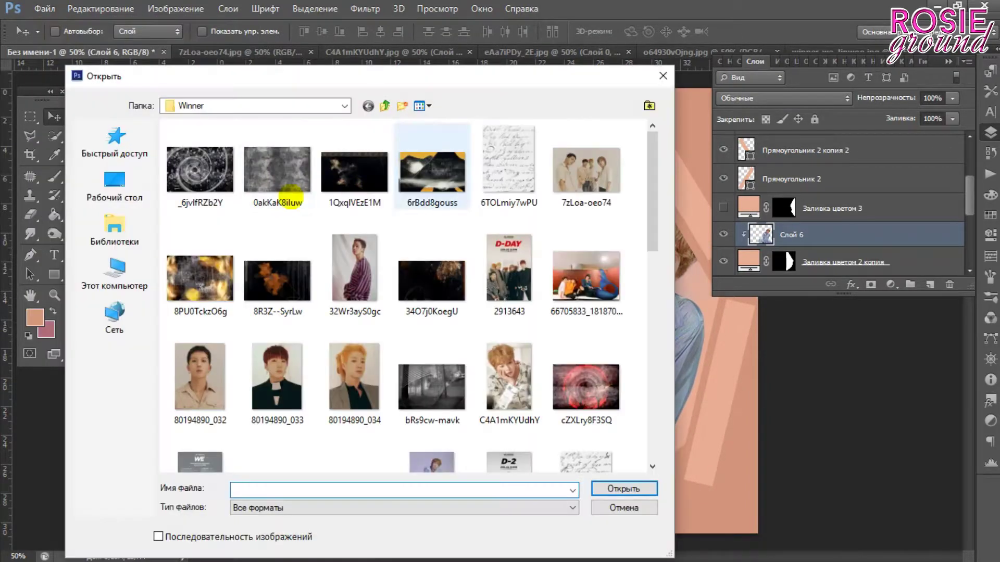
- Browse to the Desktop > ART > Лав backgrounds folder in the Open dialog
click(115, 190)
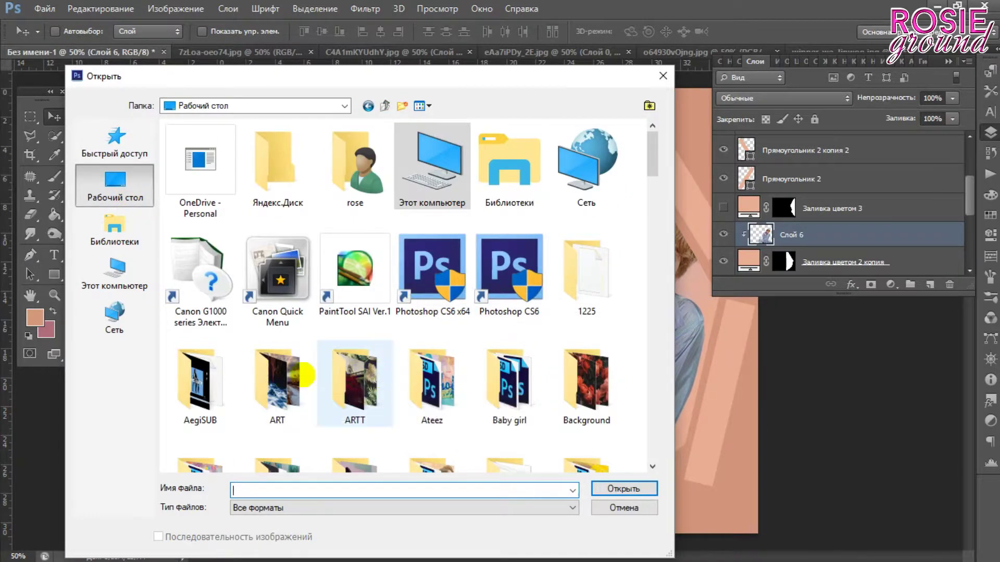
double_click(355, 388)
double_click(277, 166)
scroll(640, 229, down, 2)
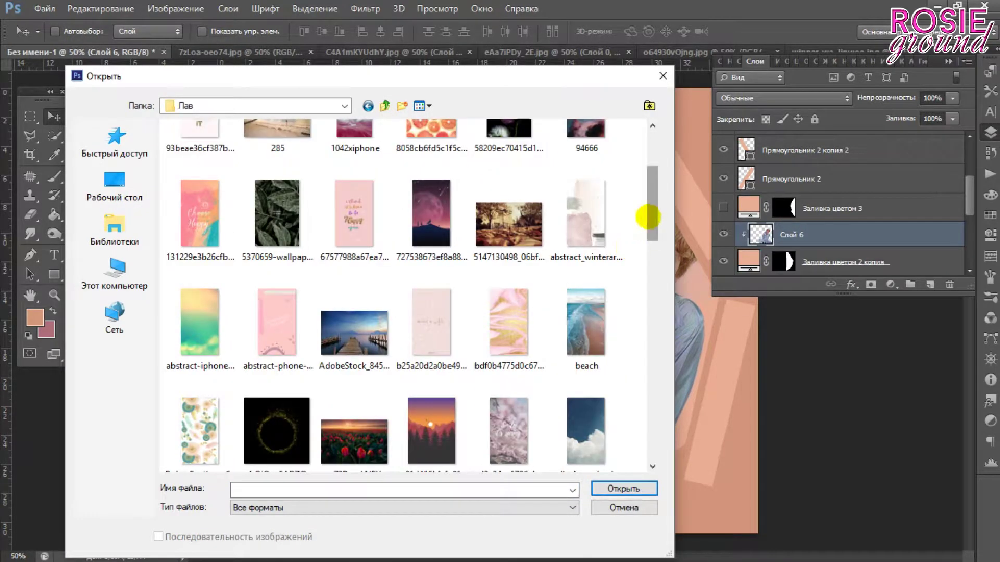
scroll(650, 224, down, 2)
- Select several backgrounds, including dariadaria_phonewallpaper_14.jpg and vgVcFBVgDOM.jpg, and open them as documents
click(455, 273)
scroll(632, 313, down, 3)
ctrl+click(513, 333)
ctrl+click(586, 334)
ctrl+click(513, 333)
scroll(635, 353, down, 3)
scroll(635, 353, down, 1)
scroll(635, 350, down, 2)
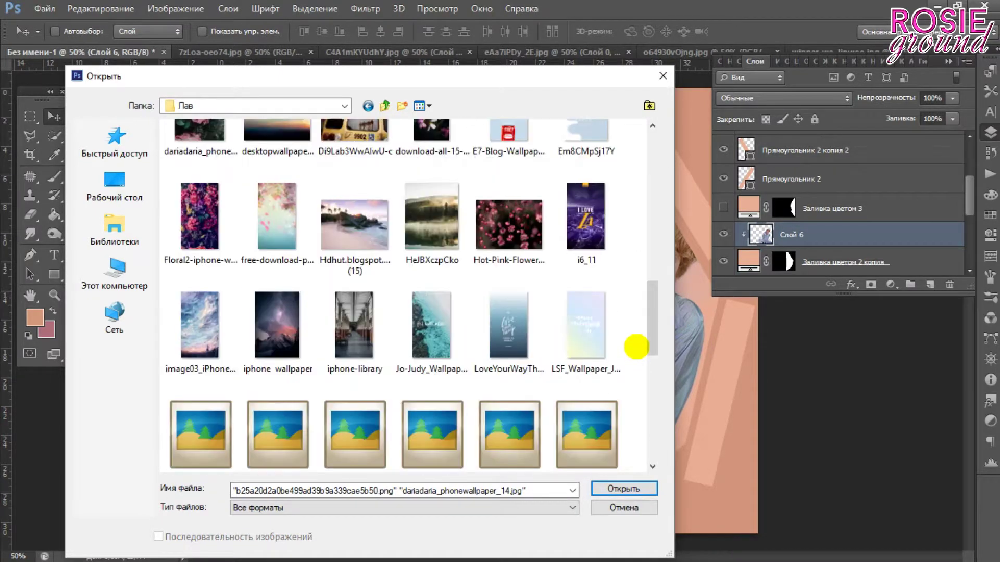
scroll(635, 346, down, 1)
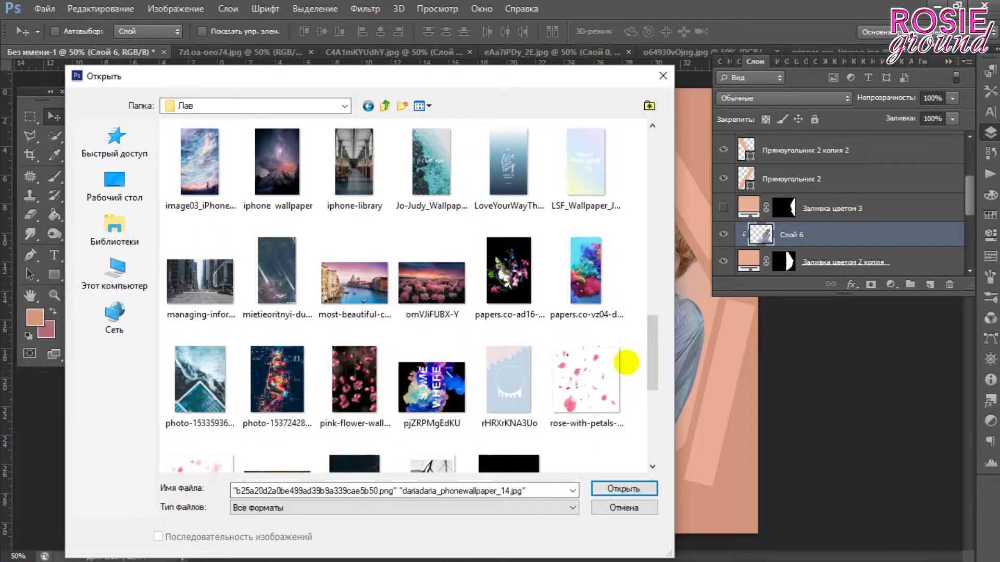
scroll(634, 338, down, 3)
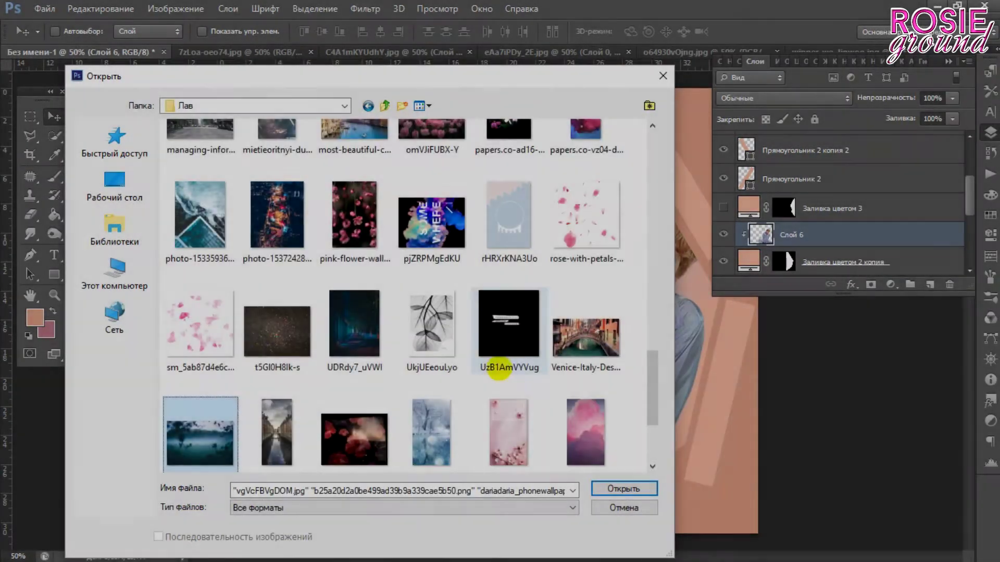
scroll(643, 306, up, 5)
scroll(458, 333, up, 3)
scroll(502, 345, up, 3)
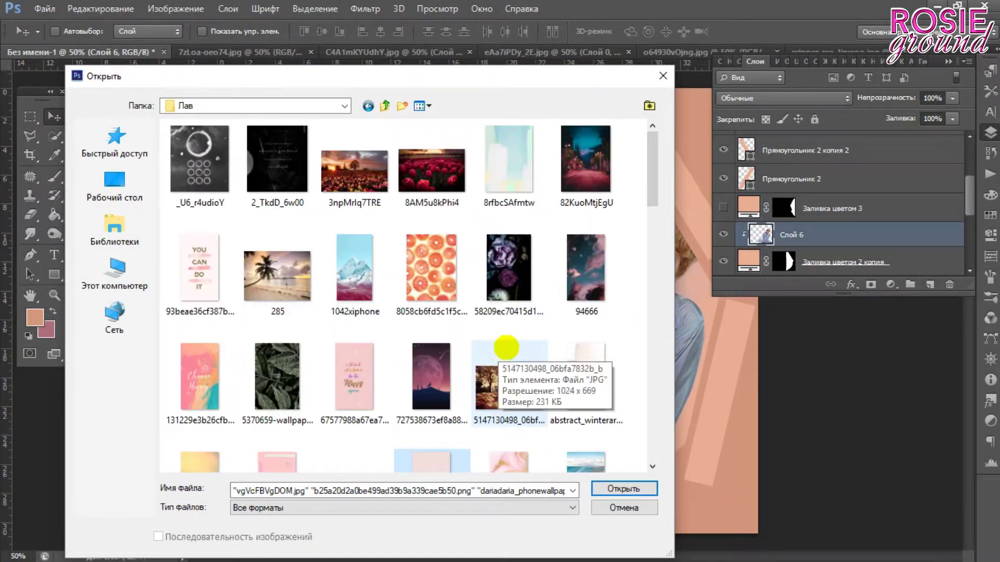
click(621, 488)
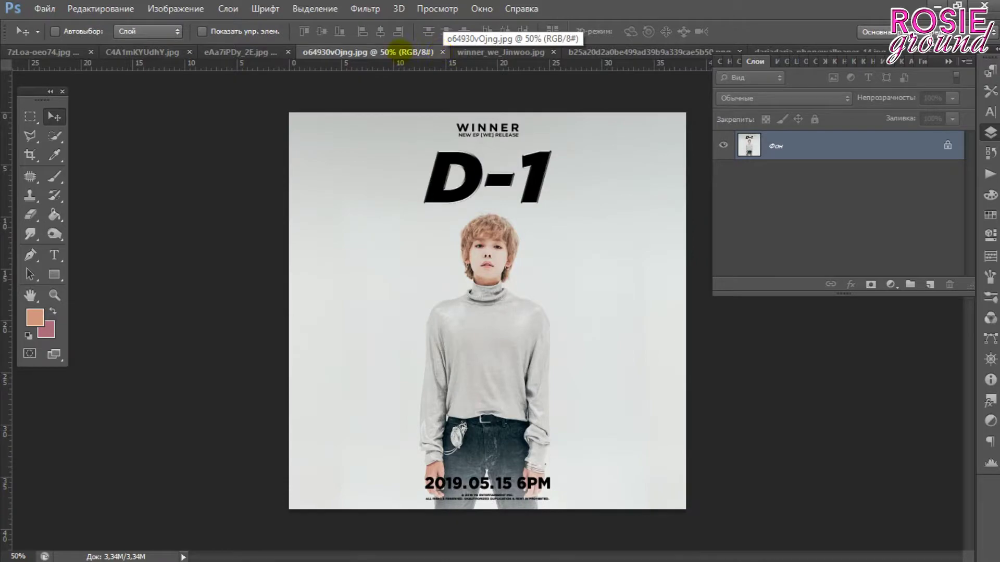
- Drag the foggy field photo into the collage and try Lighten, Lighter Color and other blends
drag(452, 56, 487, 139)
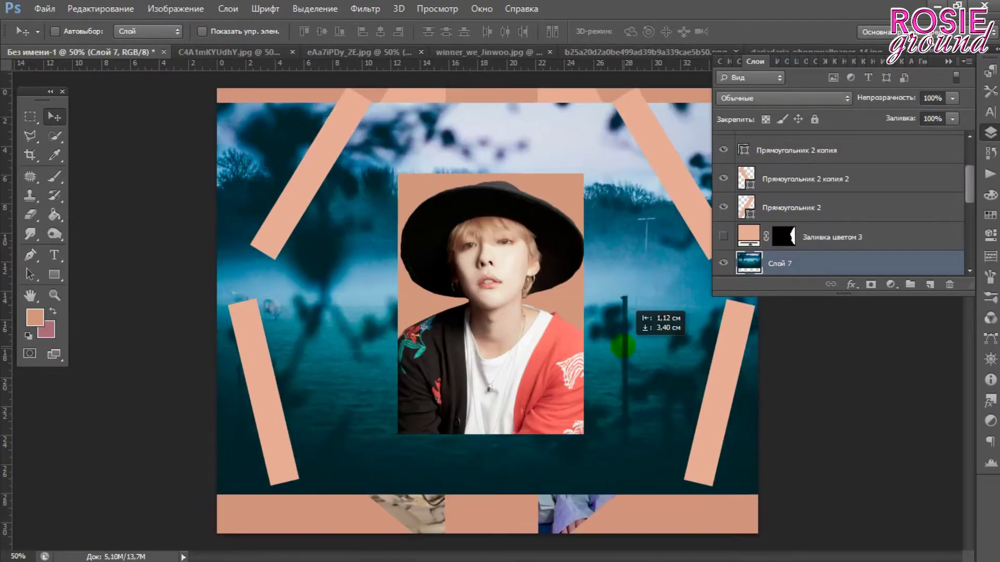
click(784, 97)
click(759, 212)
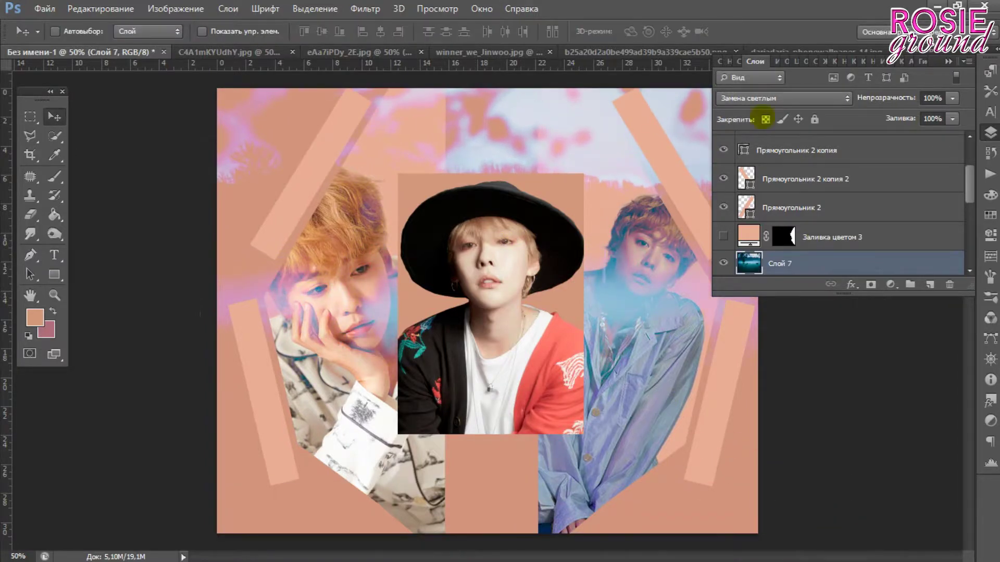
click(762, 98)
scroll(761, 98, down, 4)
scroll(761, 98, down, 2)
click(760, 98)
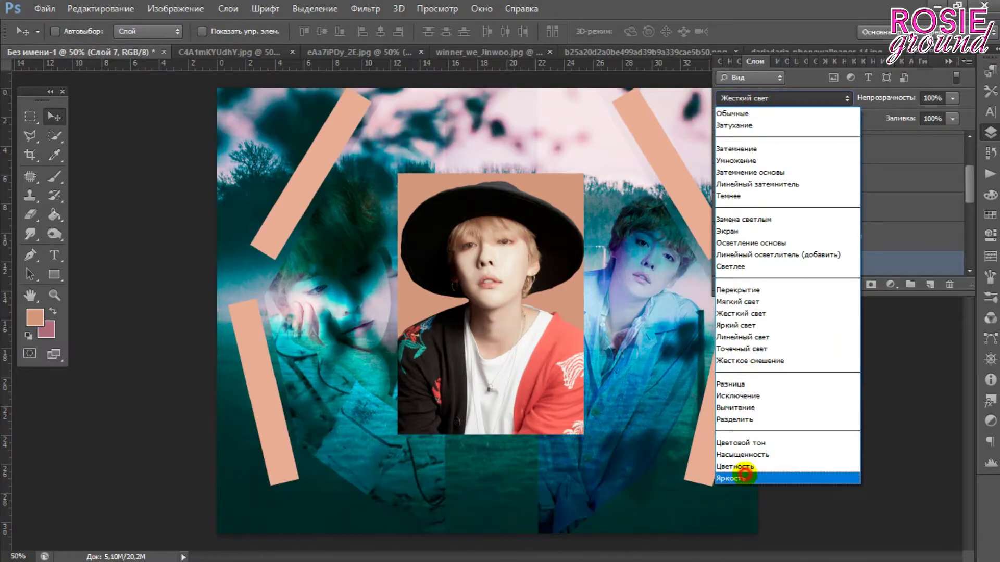
click(758, 470)
- Delete the foggy layer and bring the beach sunset photo into the collage instead
key(Delete)
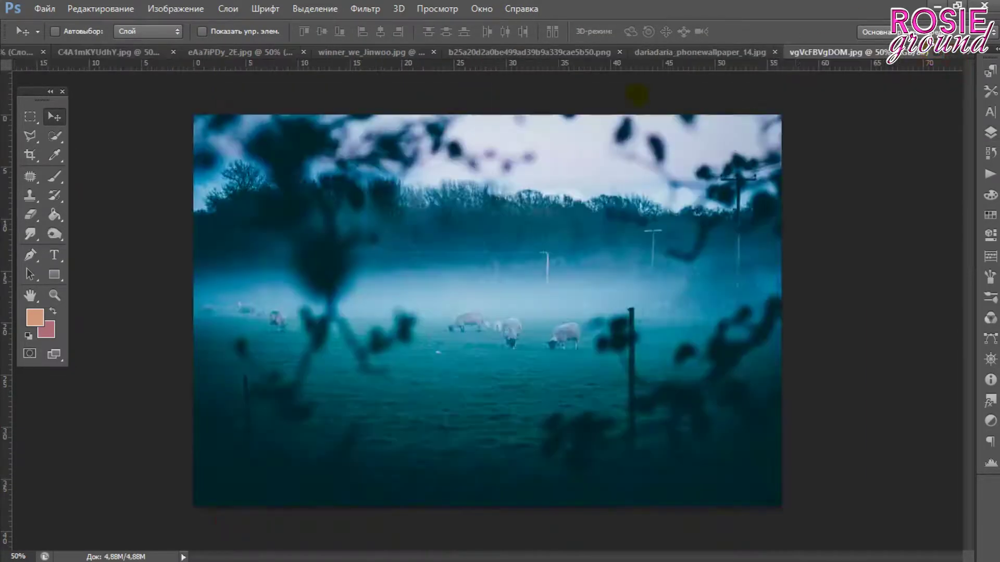
click(44, 8)
click(56, 37)
click(334, 105)
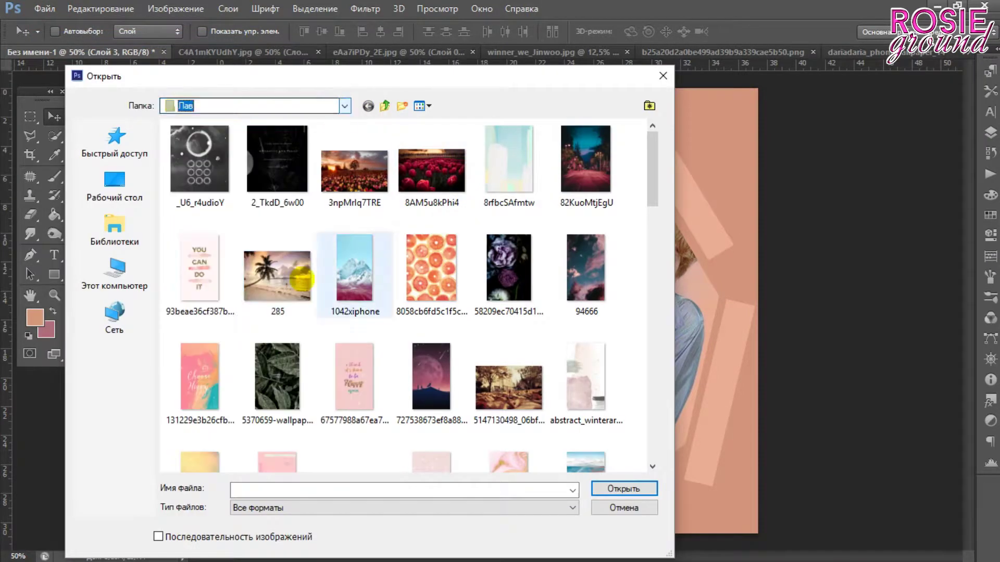
key(Escape)
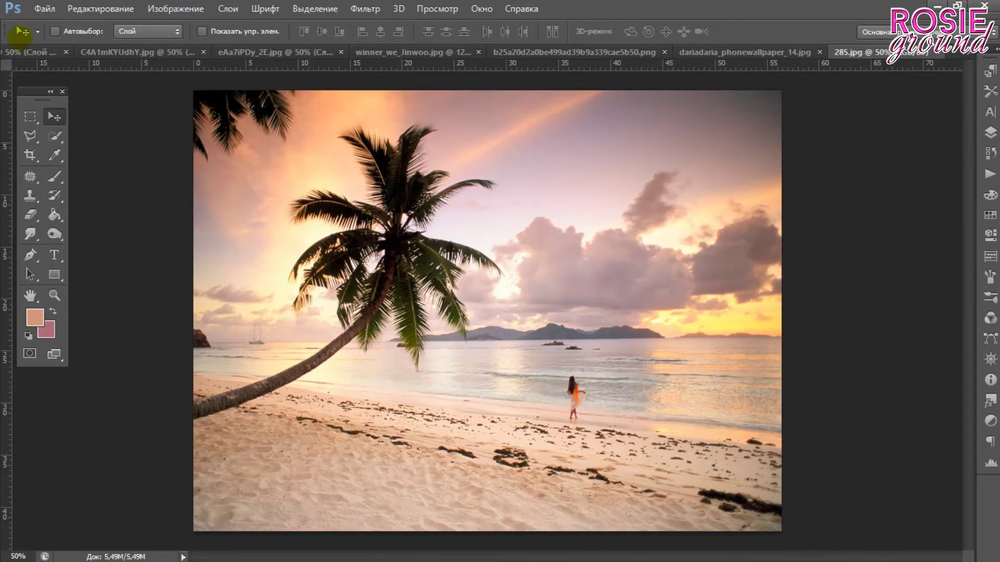
drag(523, 321, 78, 53)
- Commit the beach photo's Free Transform and open the 2_TkdD_6w00 image
key(ctrl+t)
key(Return)
click(990, 132)
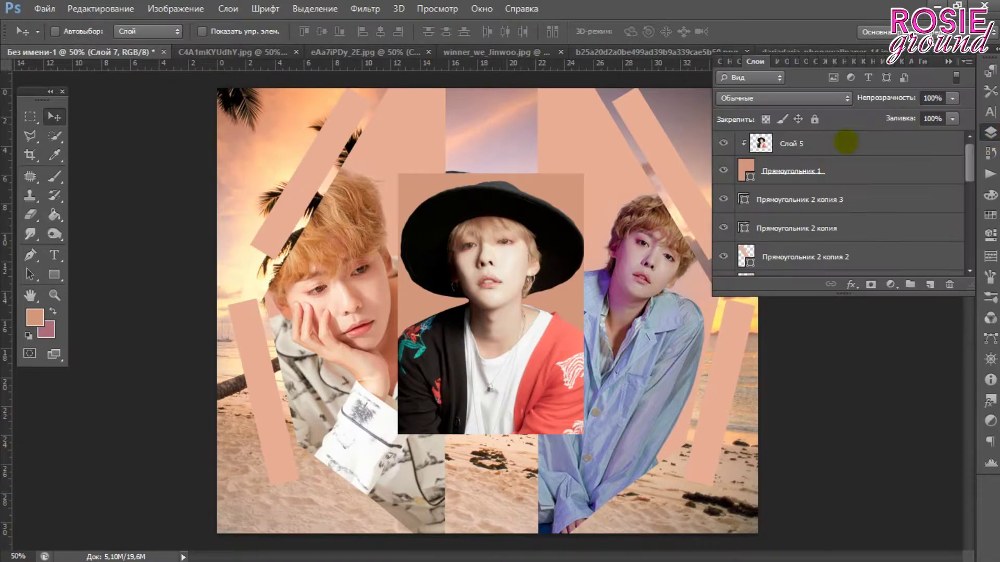
key(ctrl+o)
click(278, 159)
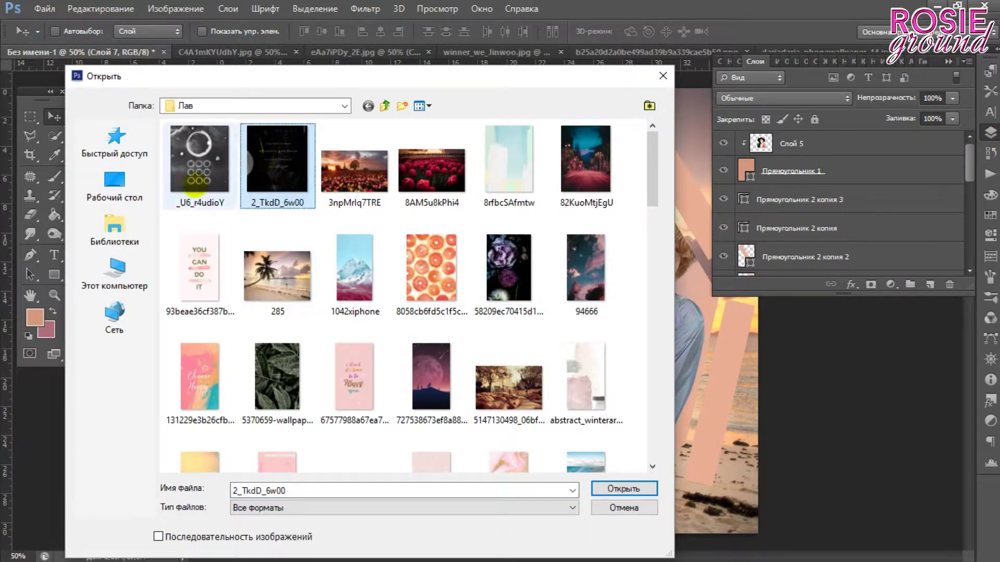
key(Escape)
- Switch to the pink starry image and drop it into the collage as a new layer
key(ctrl+Tab)
key(ctrl+Tab)
click(276, 52)
mouse_move(276, 52)
mouse_down()
mouse_move(330, 116)
mouse_move(755, 52)
mouse_up()
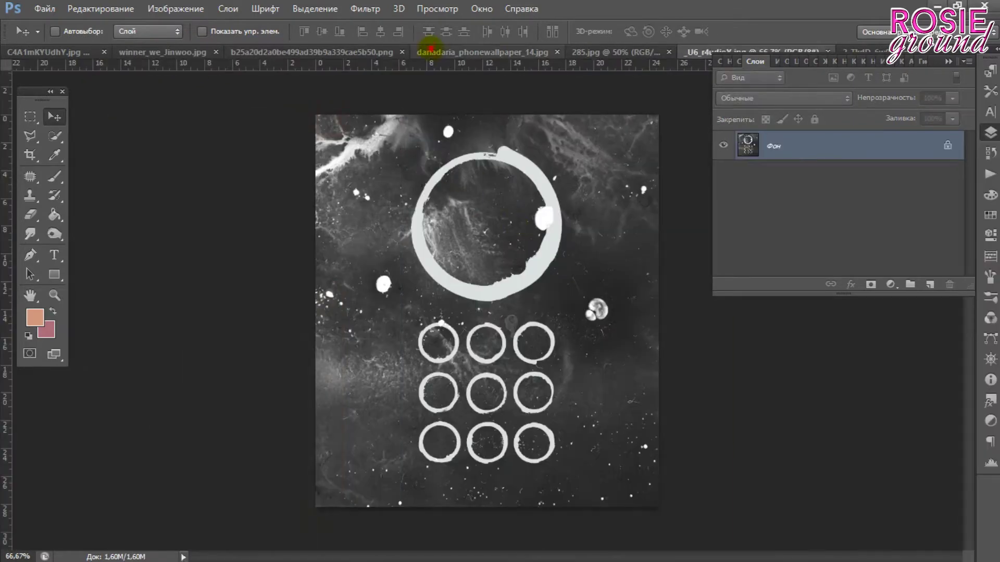
click(720, 51)
click(607, 53)
mouse_move(486, 312)
mouse_down()
mouse_move(45, 52)
mouse_move(487, 313)
mouse_up()
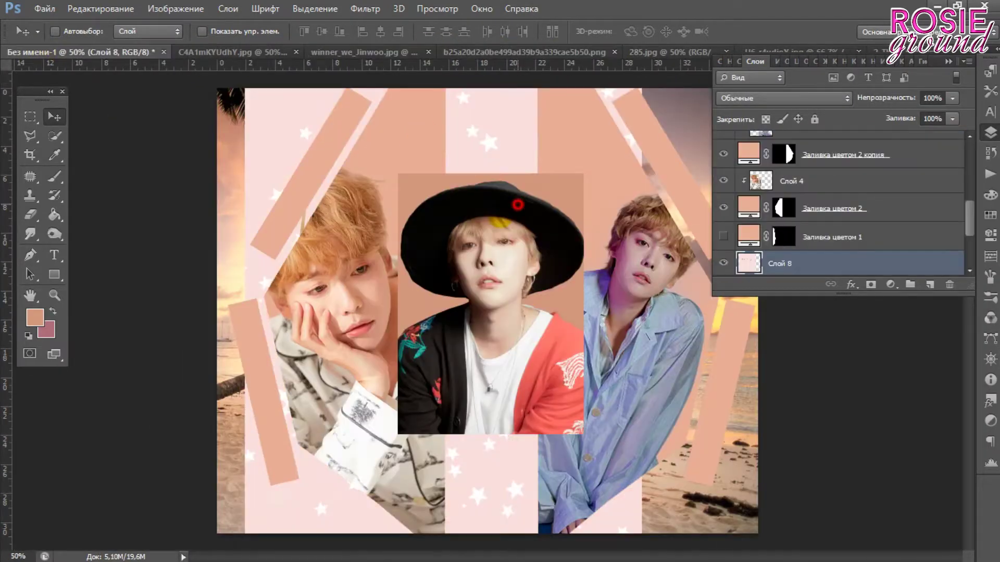
- Set the star layer's blend mode to Pin Light
click(781, 98)
click(739, 185)
scroll(755, 98, down, 2)
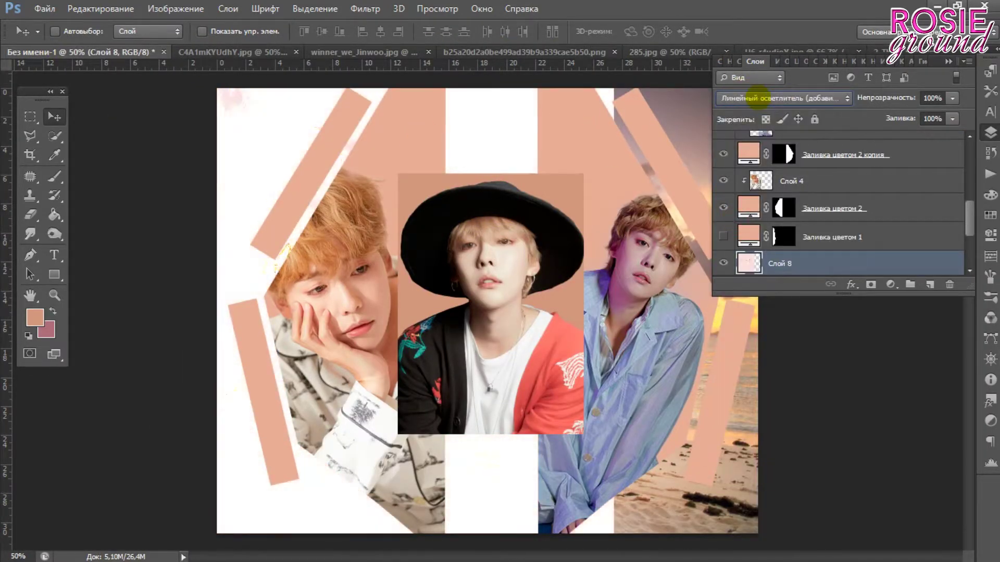
scroll(755, 97, down, 3)
scroll(755, 98, down, 3)
scroll(755, 98, down, 4)
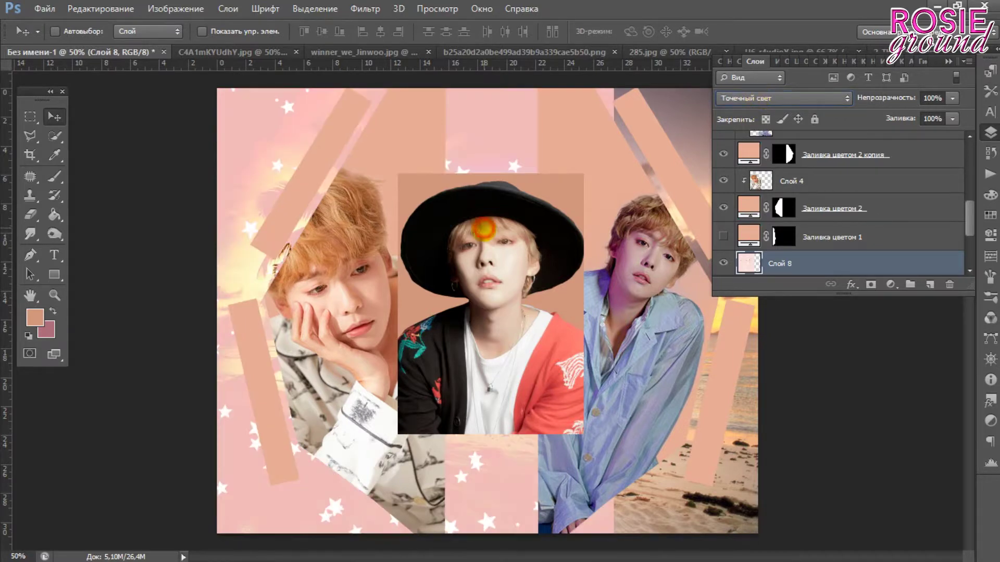
- Duplicate the star layer at 75% opacity and hide the original
drag(469, 167, 599, 284)
key(alt+bracketleft)
key(7)
key(5)
click(723, 238)
- Partly erase the star copy with the Eraser at 100%, then show the original again
key(e)
click(790, 214)
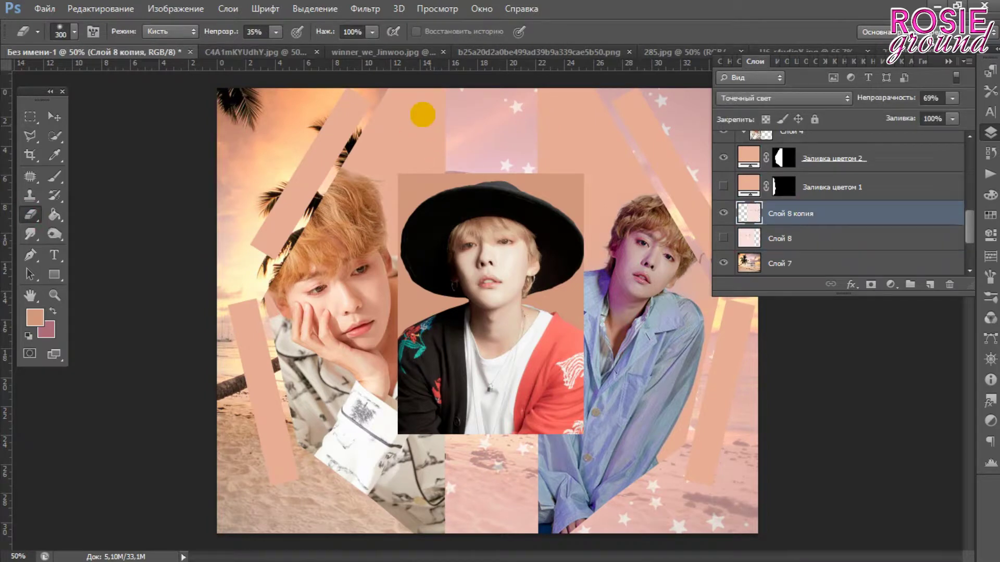
drag(275, 32, 318, 49)
click(723, 238)
click(779, 239)
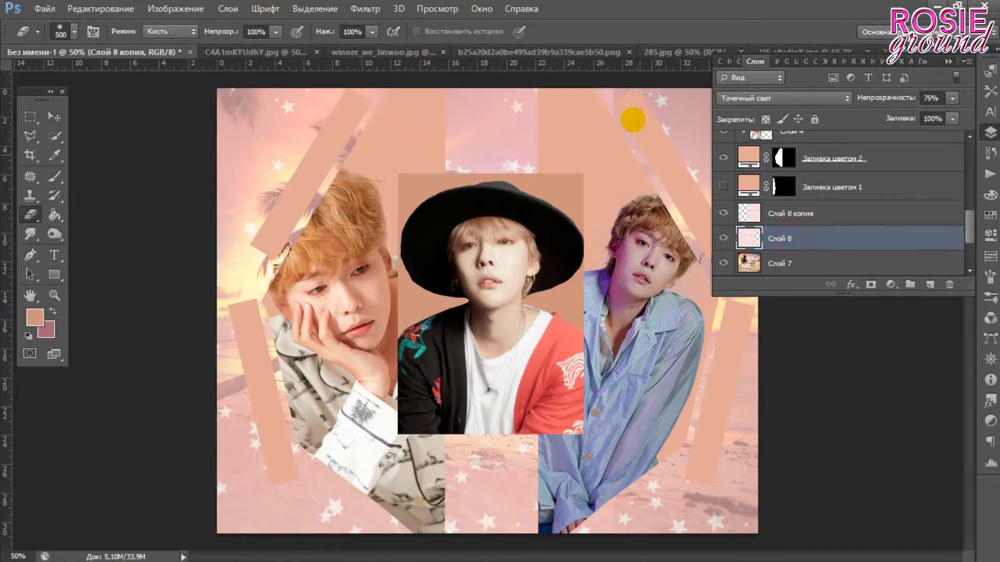
- Lower the star copy's opacity to 65% and switch to the 285.jpg beach photo
key(v)
click(854, 214)
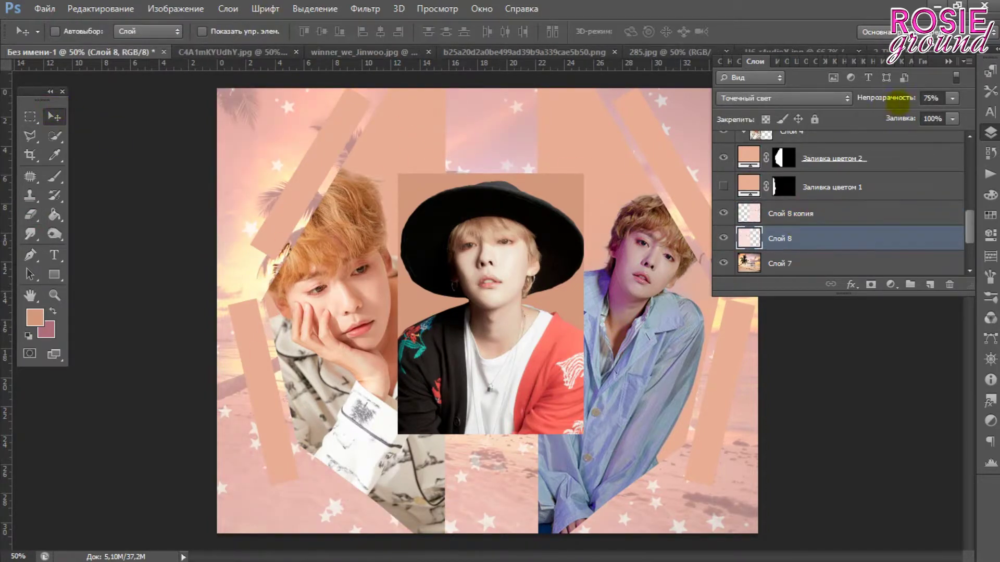
drag(885, 97, 896, 98)
scroll(790, 224, up, 1)
click(567, 52)
click(651, 52)
- Move the beach copy above a portrait frame, clip it in and blend with Luminosity
click(68, 52)
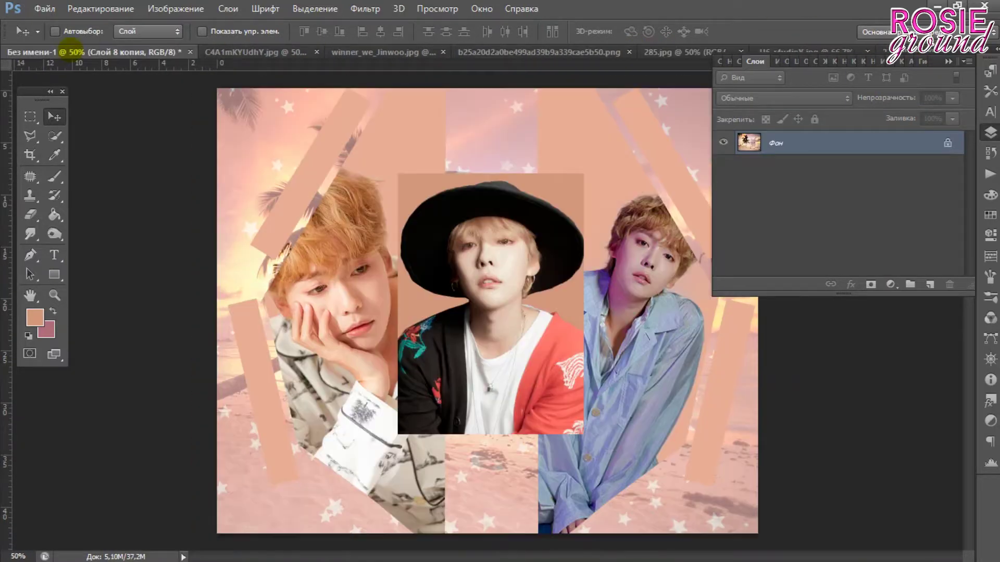
click(783, 206)
drag(783, 205, 786, 160)
click(784, 98)
click(739, 482)
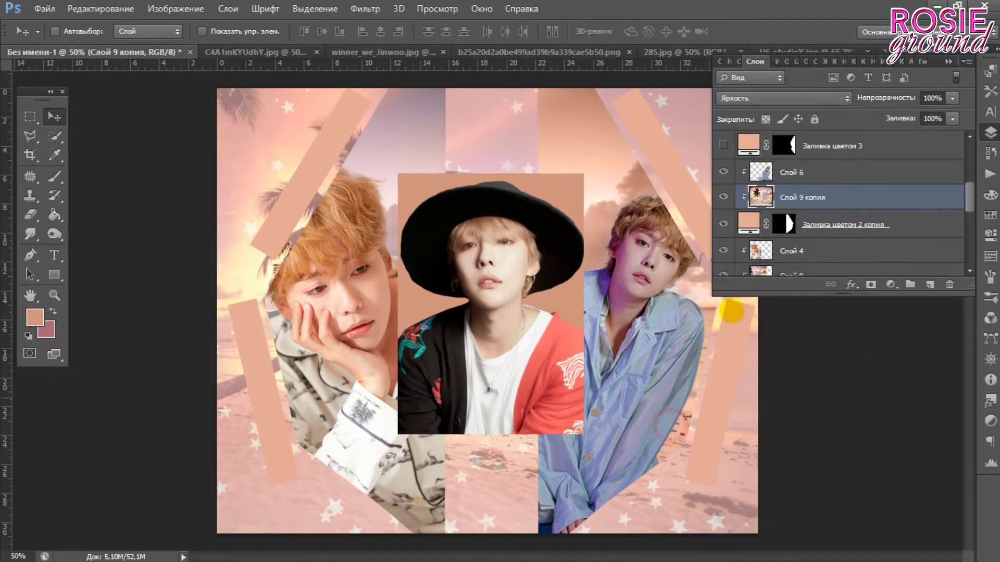
scroll(791, 250, down, 1)
- Try Hue and Saturation on beach layer Слой 9, settling on Luminosity
click(791, 250)
click(783, 98)
click(739, 472)
click(784, 98)
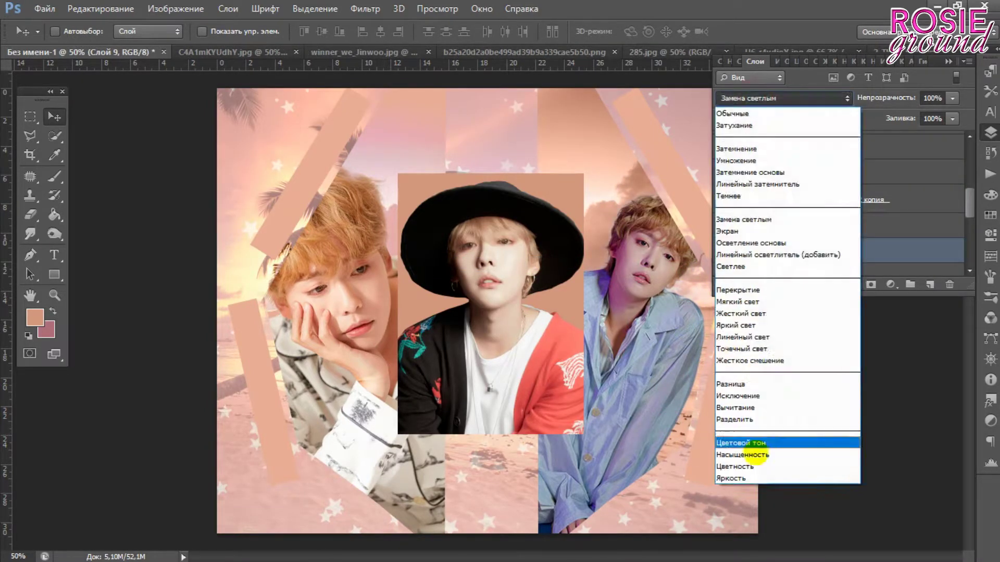
click(740, 482)
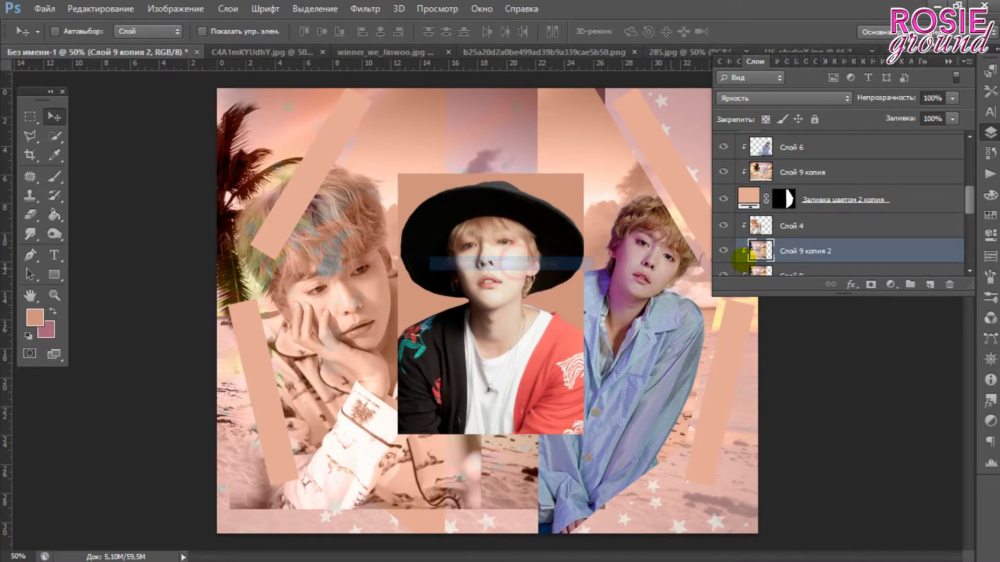
- Duplicate the beach layer in Normal blend and position it in the centre frame
drag(791, 250, 802, 156)
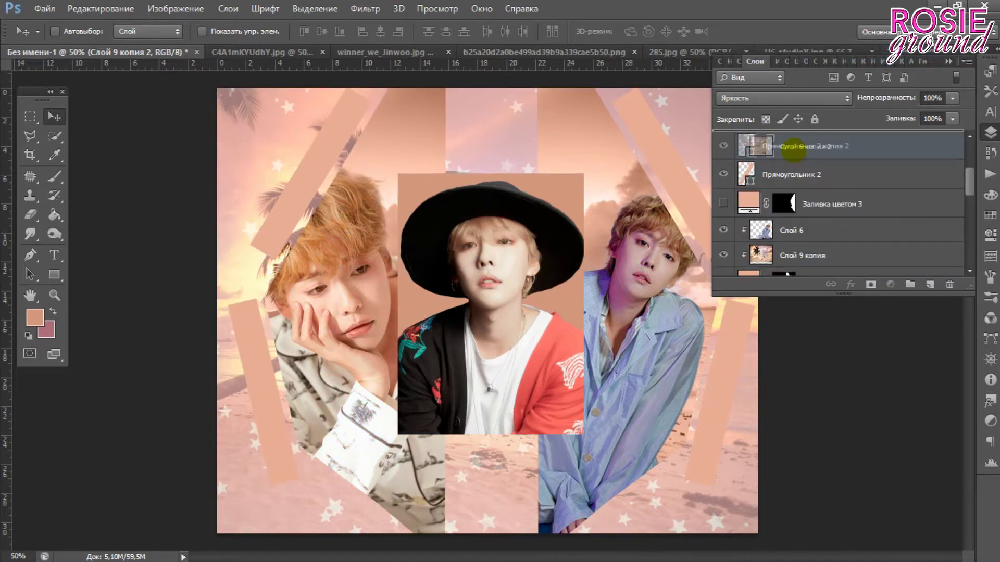
drag(505, 333, 549, 332)
click(783, 98)
click(740, 93)
mouse_move(571, 262)
mouse_down()
mouse_move(661, 257)
mouse_move(614, 338)
mouse_up()
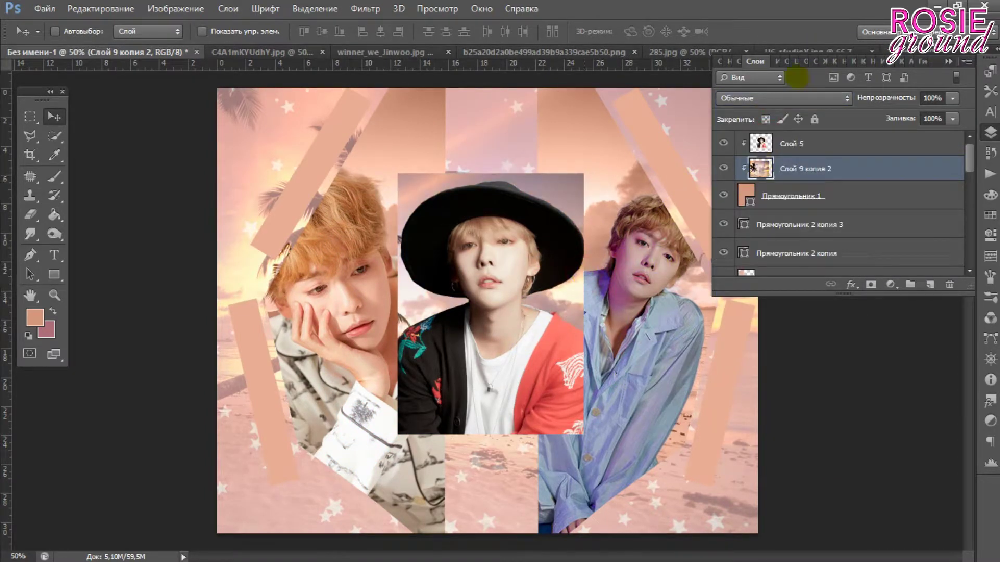
- Place the ring pattern in the centre frame and hide the hat portrait layer
click(698, 52)
drag(364, 115, 591, 289)
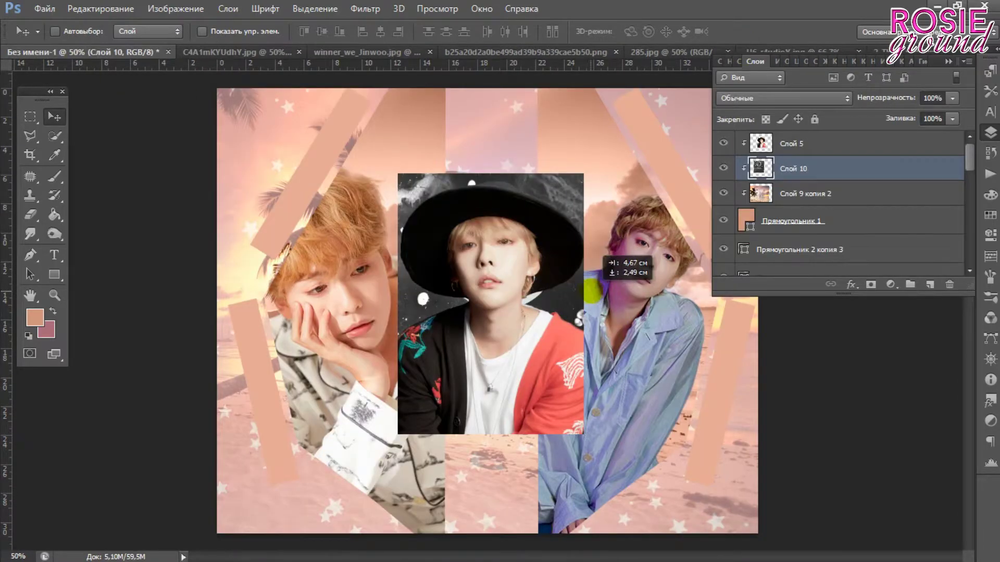
click(792, 143)
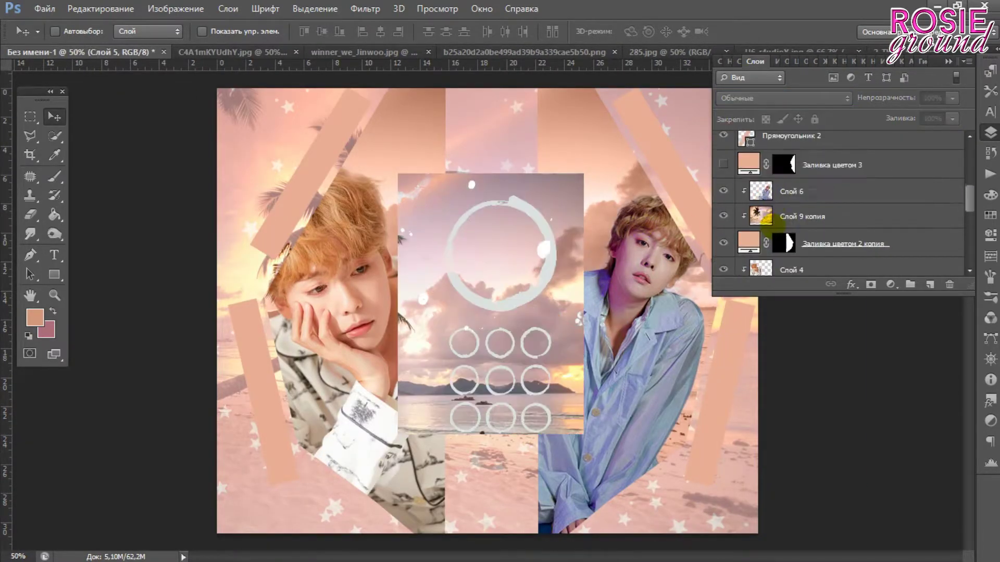
click(723, 143)
- Bring C4A1mKYUdhY.jpg into the collage and scale it down to 62%
click(436, 491)
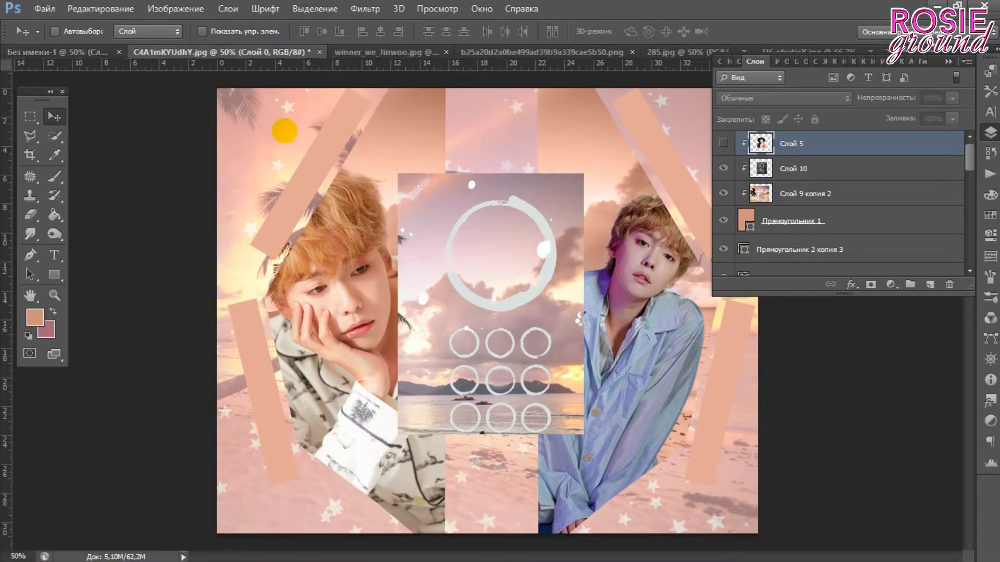
drag(62, 53, 489, 302)
key(ctrl+t)
mouse_move(390, 205)
mouse_down()
mouse_move(507, 291)
mouse_move(498, 333)
mouse_up()
- Commit the placed photo's 62% scale and hide Слой 4 in the collage
key(Return)
click(30, 213)
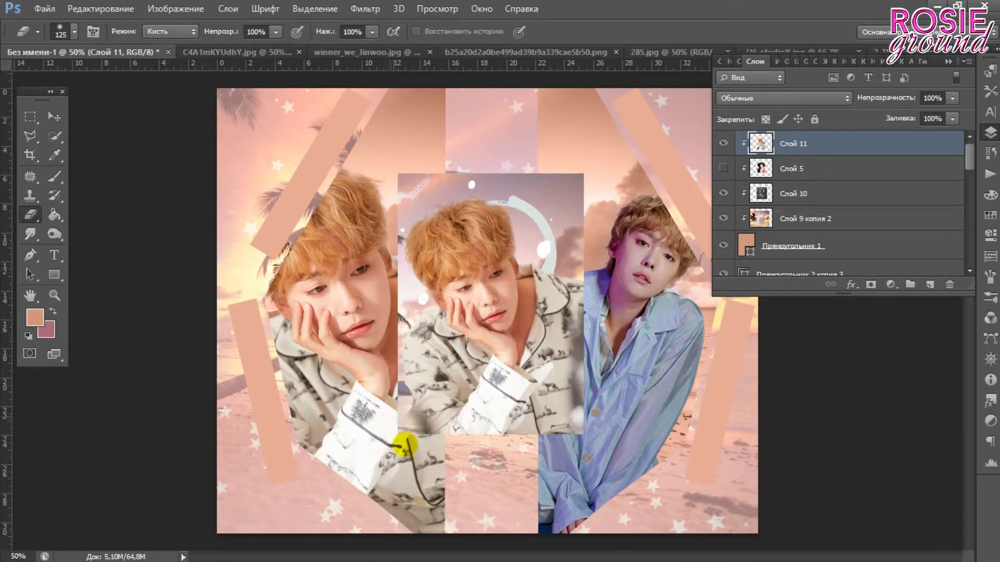
key(v)
click(723, 144)
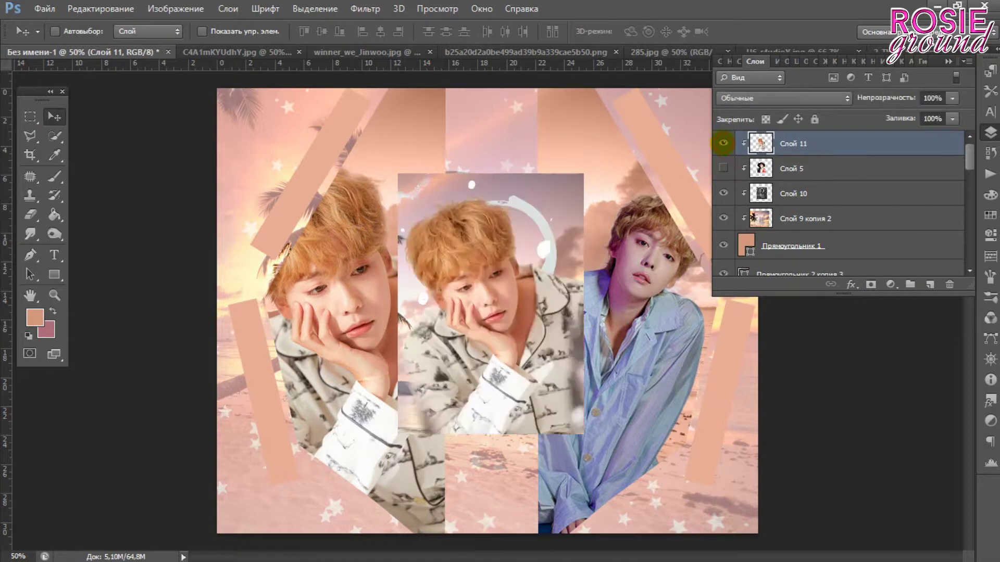
scroll(833, 209, down, 3)
scroll(744, 232, down, 2)
click(723, 163)
- Bring the close-up face in as Слой 12, shrunk to about half over the left portrait
click(364, 53)
drag(82, 51, 394, 256)
key(ctrl+t)
key(ctrl+minus)
drag(196, 112, 474, 475)
mouse_move(603, 463)
mouse_down()
mouse_move(565, 199)
mouse_move(531, 286)
mouse_up()
key(Return)
key(ctrl+t)
key(Return)
key(ctrl+plus)
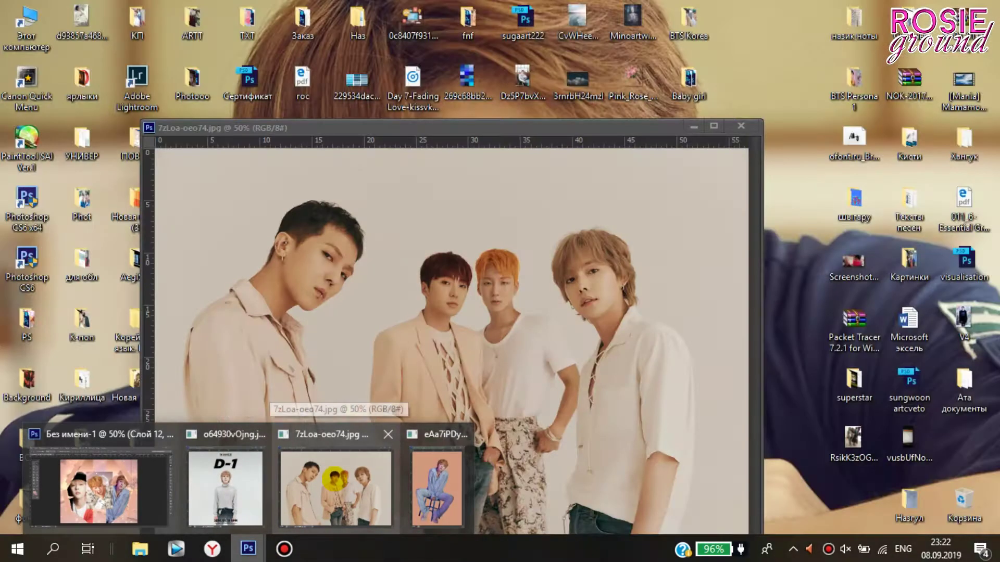
- Dock the group photo, unlock its background, and add a peach fill layer with brightness/contrast
click(335, 490)
drag(569, 128, 569, 52)
double_click(749, 142)
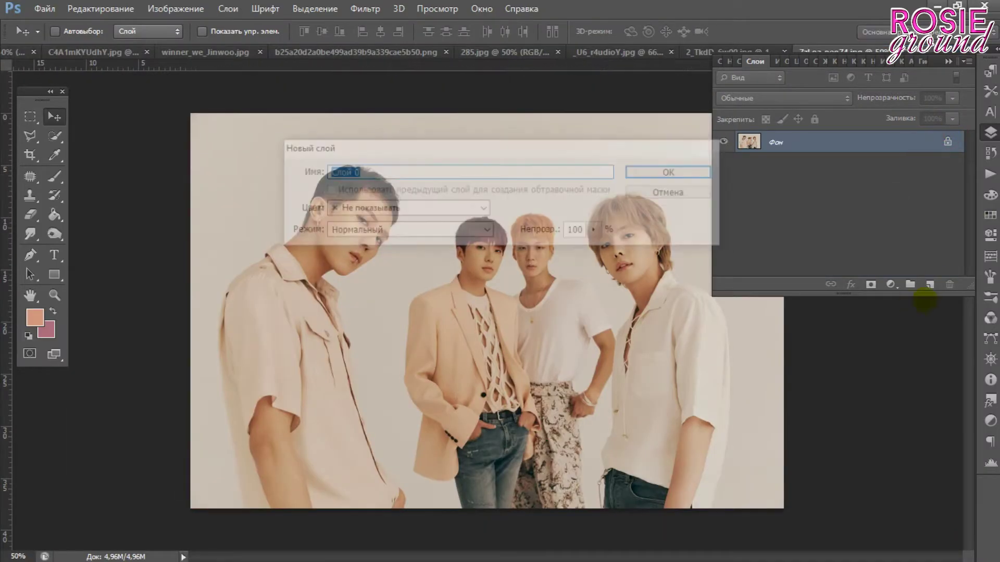
key(Return)
ctrl+click(929, 285)
click(49, 215)
click(416, 260)
click(891, 285)
- Quick-select the right side of the group photo, excluding the orange-haired man
click(876, 174)
key(w)
key(d)
click(865, 141)
click(990, 132)
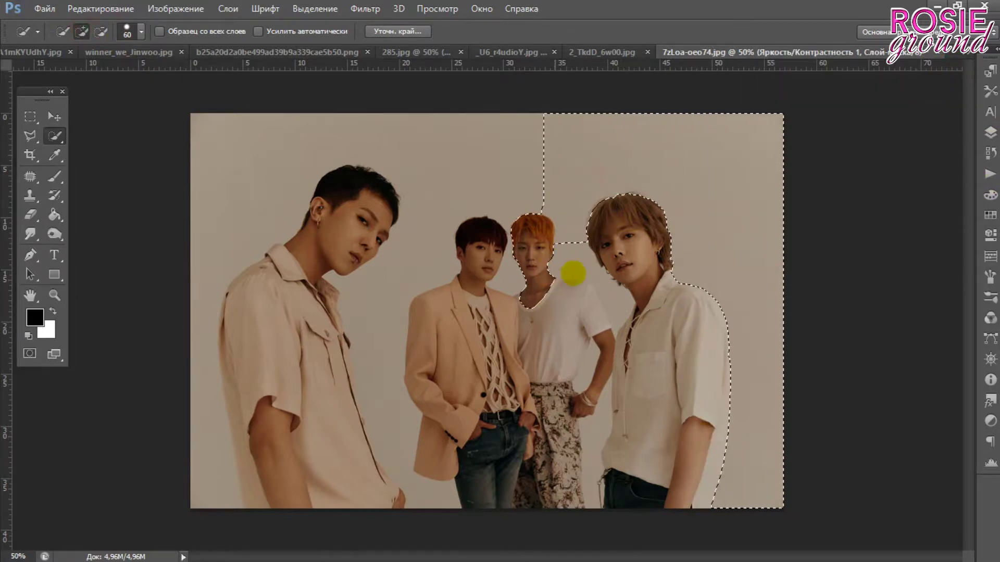
drag(554, 254, 674, 313)
click(100, 31)
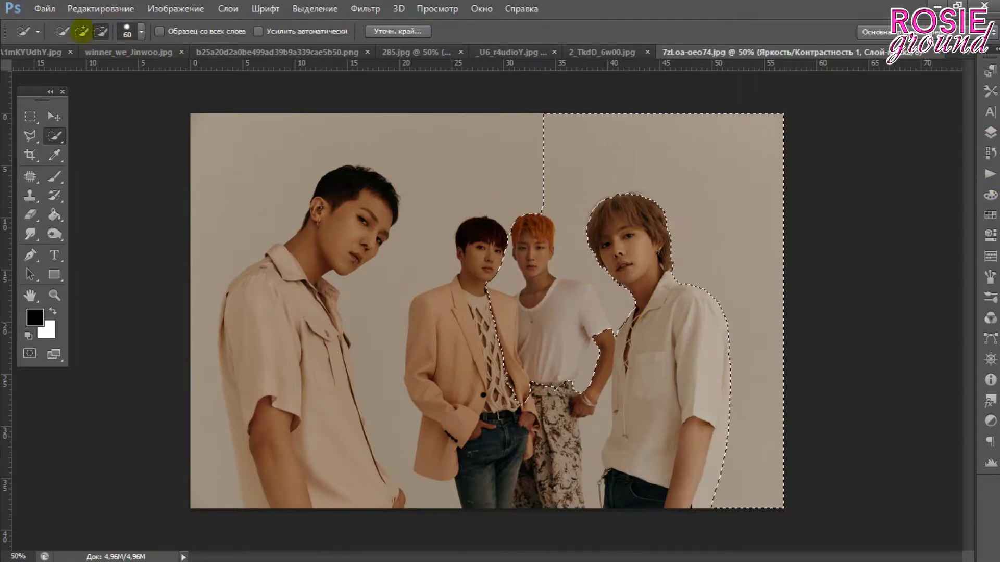
drag(598, 270, 458, 363)
key(bracketleft)
key(bracketleft)
key(alt)
- Refine and feather the selection edge, fill it with reddish-orange, and deselect
key(ctrl+alt+r)
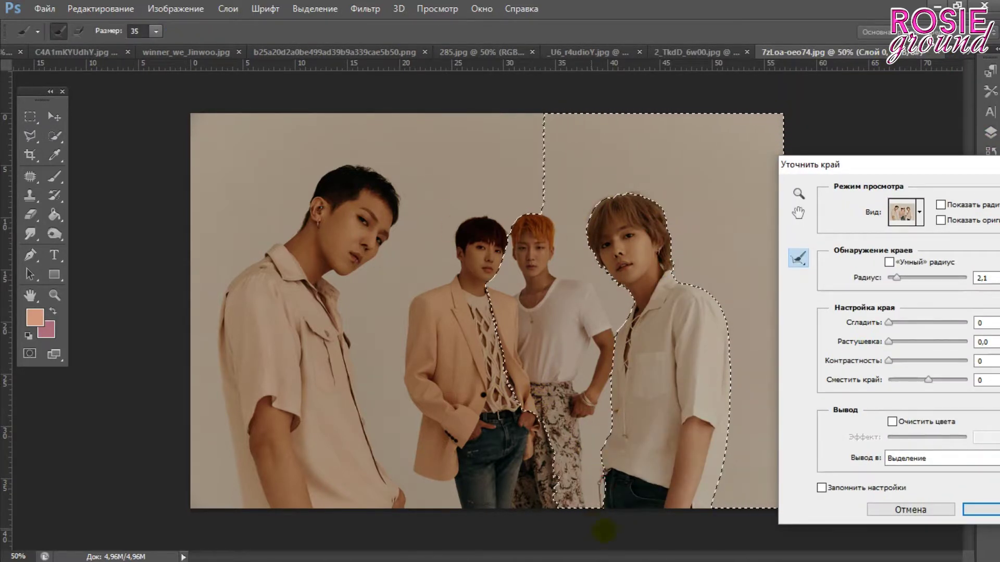
key(Return)
key(shift+F6)
key(Return)
key(alt+BackSpace)
key(ctrl+d)
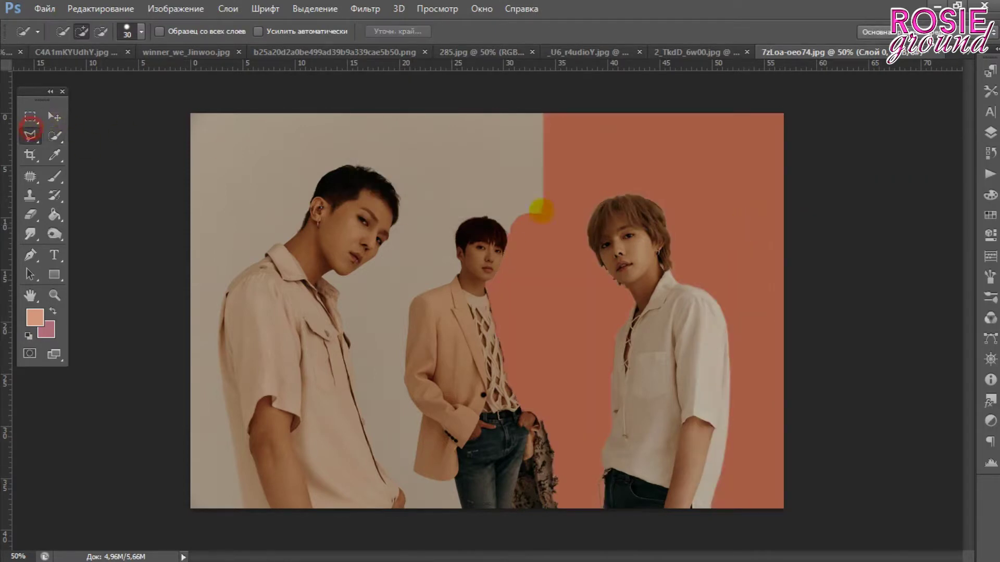
key(F7)
- Lasso the light-haired man and drag him into the collage
key(l)
drag(732, 536, 669, 197)
click(731, 537)
key(v)
drag(656, 365, 89, 52)
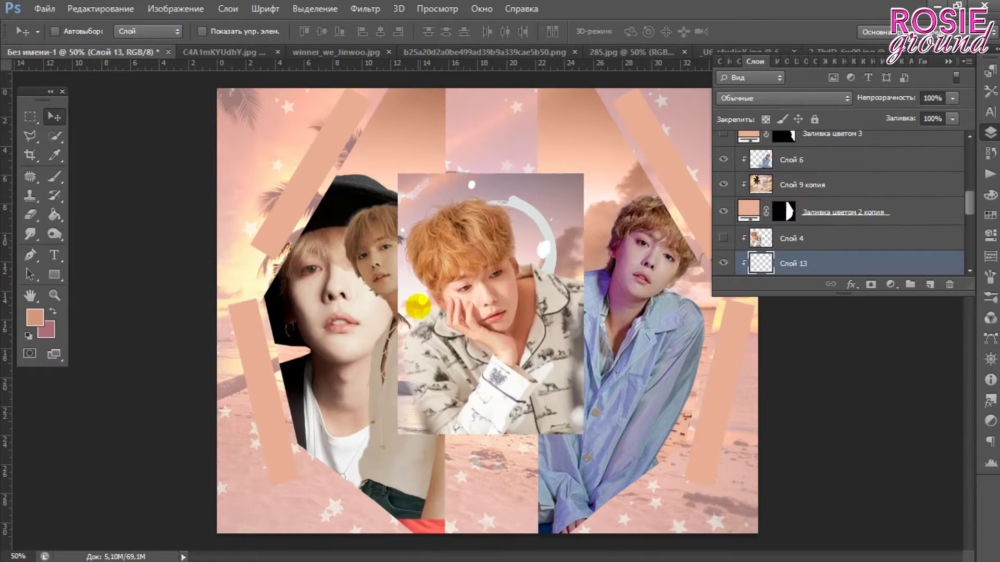
- Hide Слой 12, then enlarge the pasted man and move him to the left frame
scroll(833, 208, down, 2)
click(723, 213)
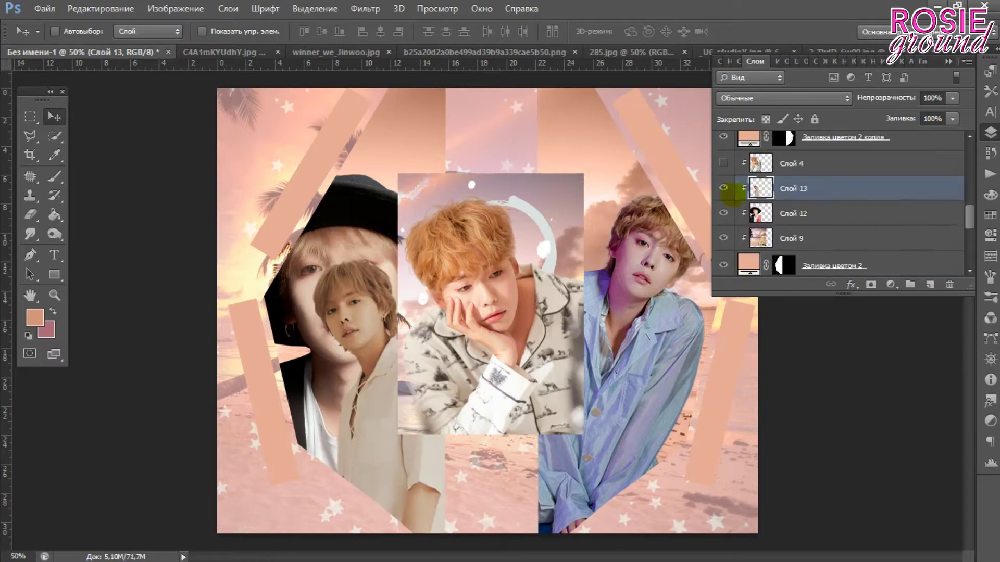
key(ctrl+t)
drag(471, 152, 270, 167)
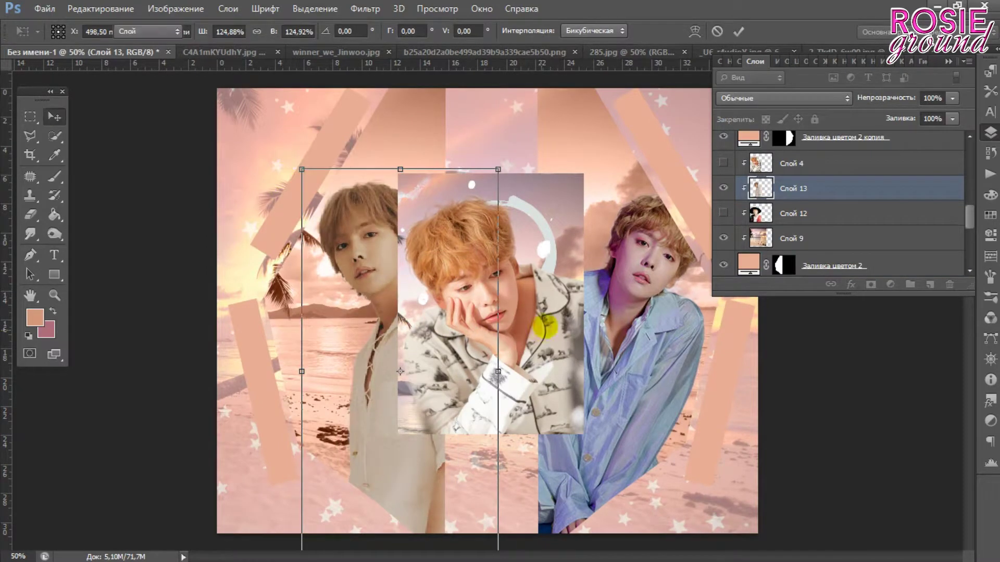
key(Return)
drag(511, 312, 490, 333)
- Slightly enlarge the Слой 10 circle graphic
scroll(811, 199, up, 3)
scroll(811, 199, up, 3)
click(792, 193)
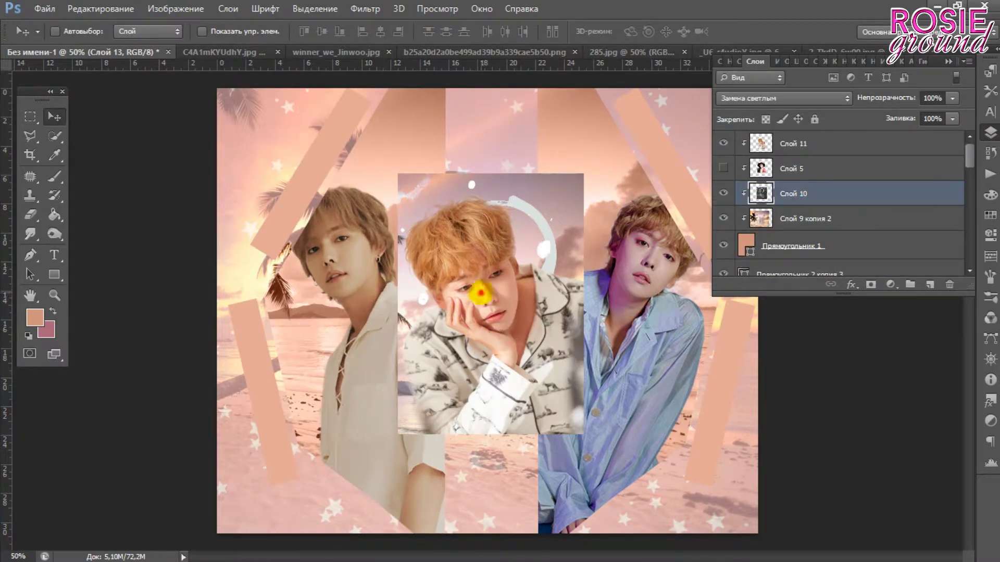
key(ctrl+t)
drag(635, 161, 632, 174)
key(Return)
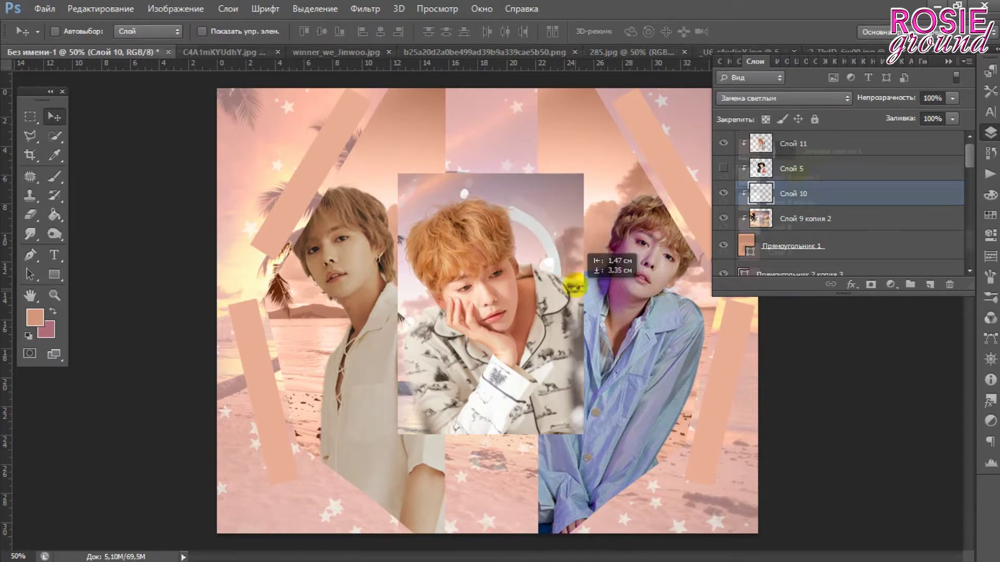
scroll(833, 208, down, 3)
click(802, 202)
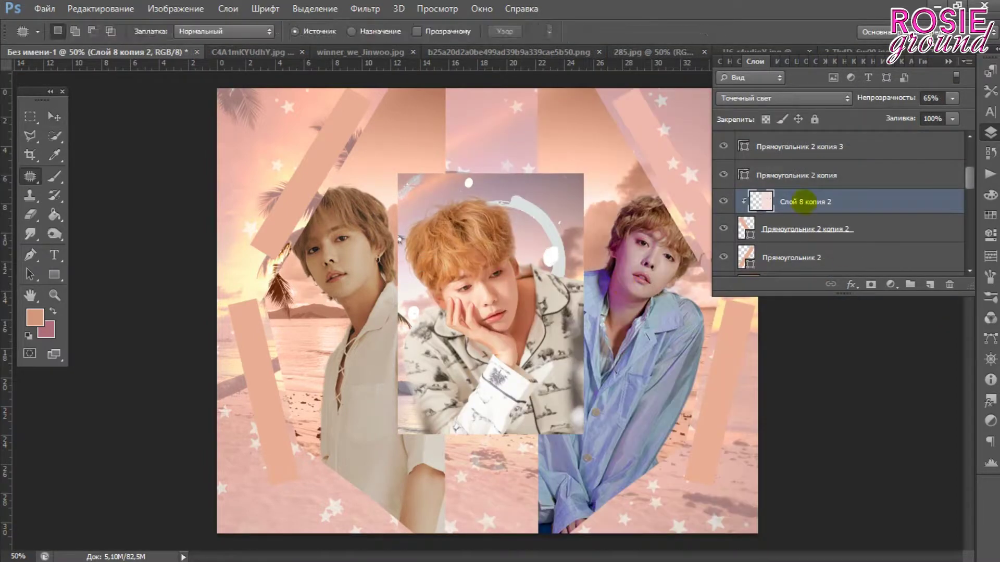
- Duplicate the star layer, move it toward the left strip, and clip it to the strip
key(ctrl+j)
drag(542, 289, 416, 302)
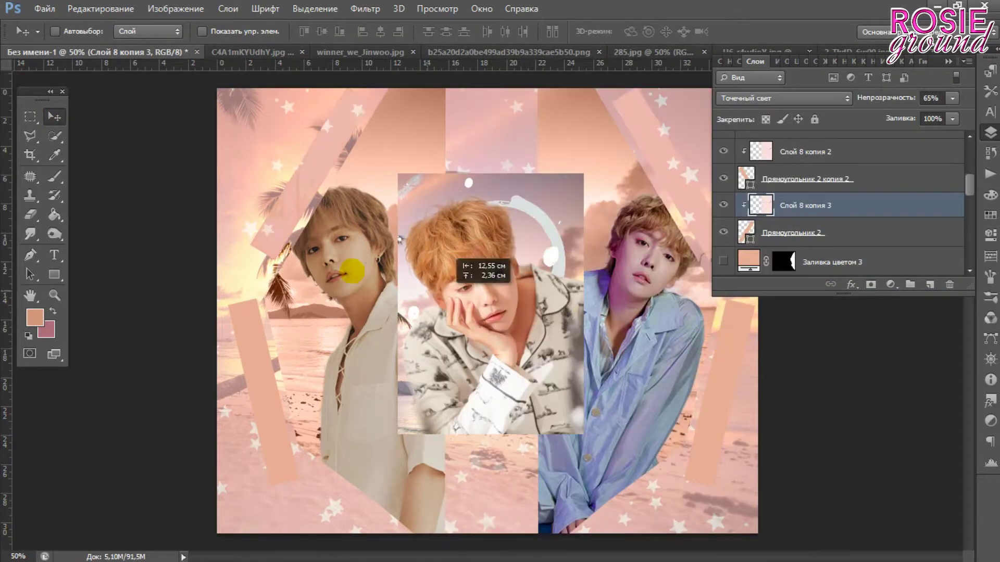
right_click(453, 263)
click(538, 263)
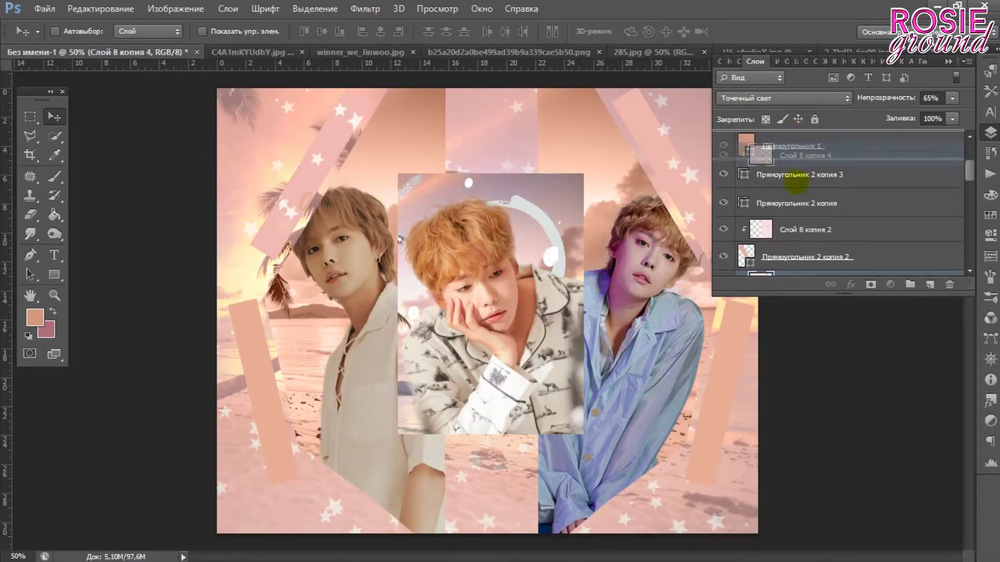
- Add another star copy and move Слой 8 копия 5's stars onto the right peach strip
key(ctrl+j)
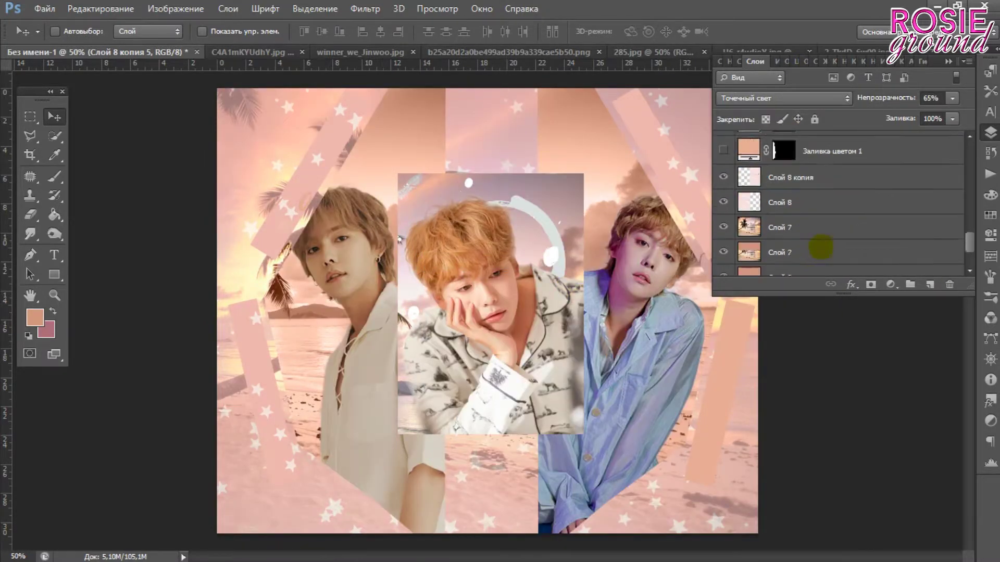
mouse_move(781, 224)
mouse_down()
mouse_move(793, 197)
mouse_move(788, 159)
mouse_up()
key(v)
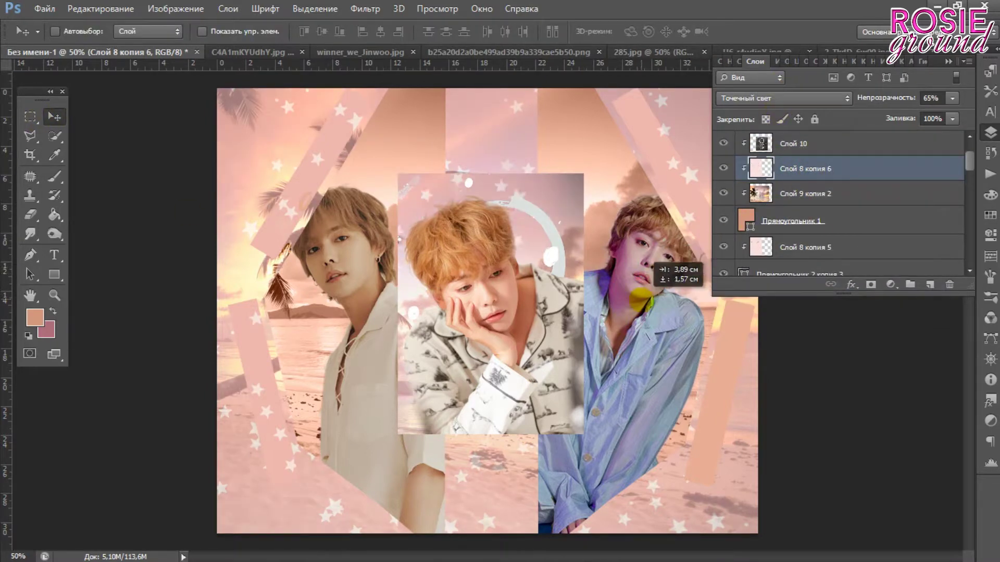
drag(888, 97, 872, 97)
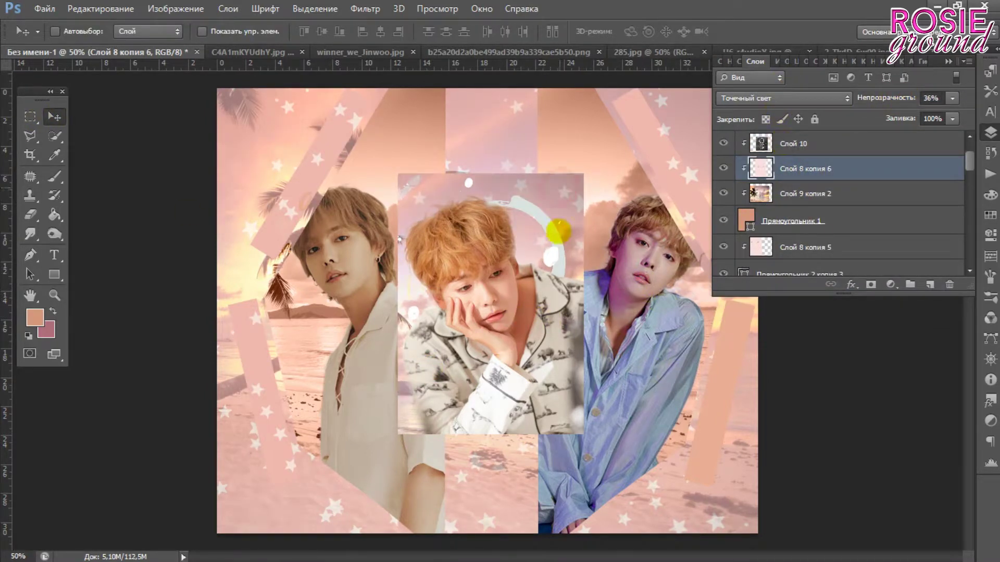
scroll(765, 188, down, 1)
scroll(812, 225, down, 2)
click(802, 171)
drag(583, 252, 737, 376)
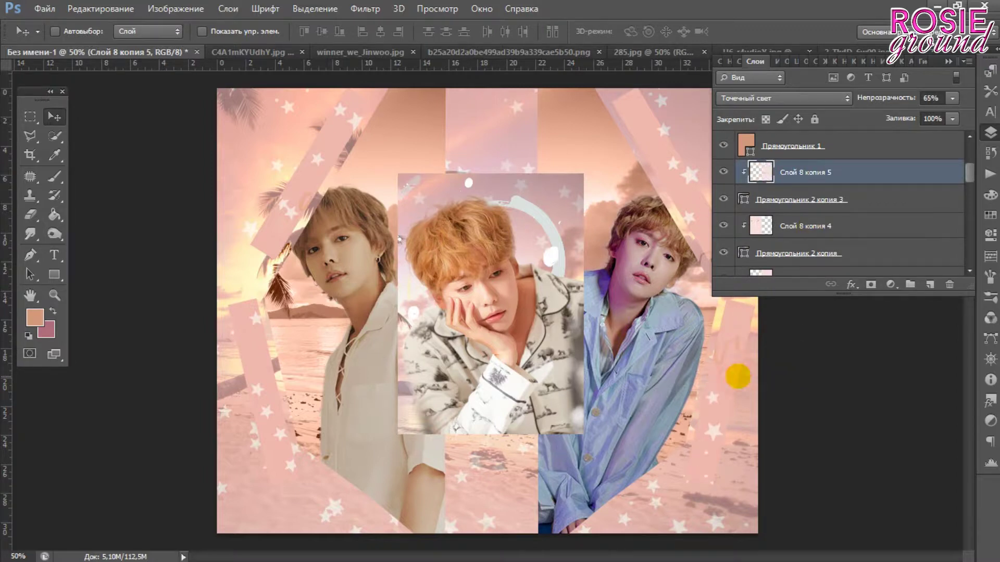
- Add a new layer for soft painting and pick a light pink brush colour
scroll(844, 200, up, 5)
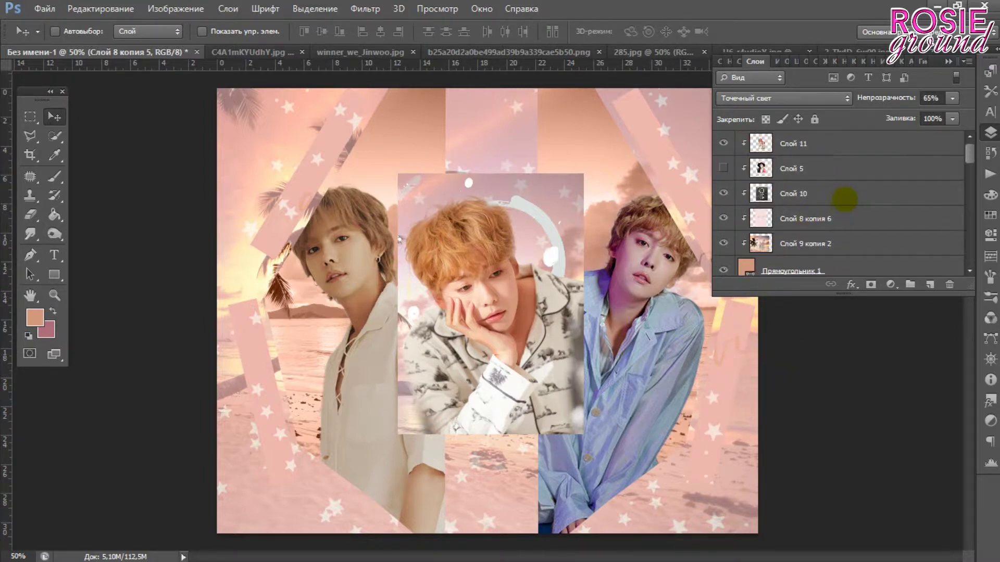
click(54, 154)
key(ctrl+shift+alt+n)
click(418, 117)
key(F7)
- Paint pink with a large soft brush over the canvas and set the layer to 30% opacity
key(b)
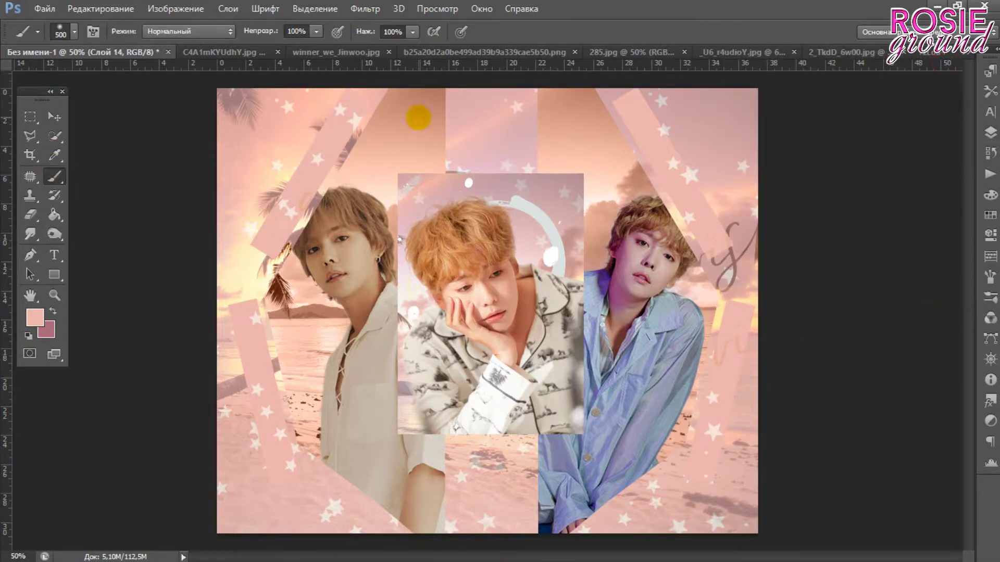
key(bracketright)
key(bracketright)
key(bracketright)
drag(224, 92, 487, 177)
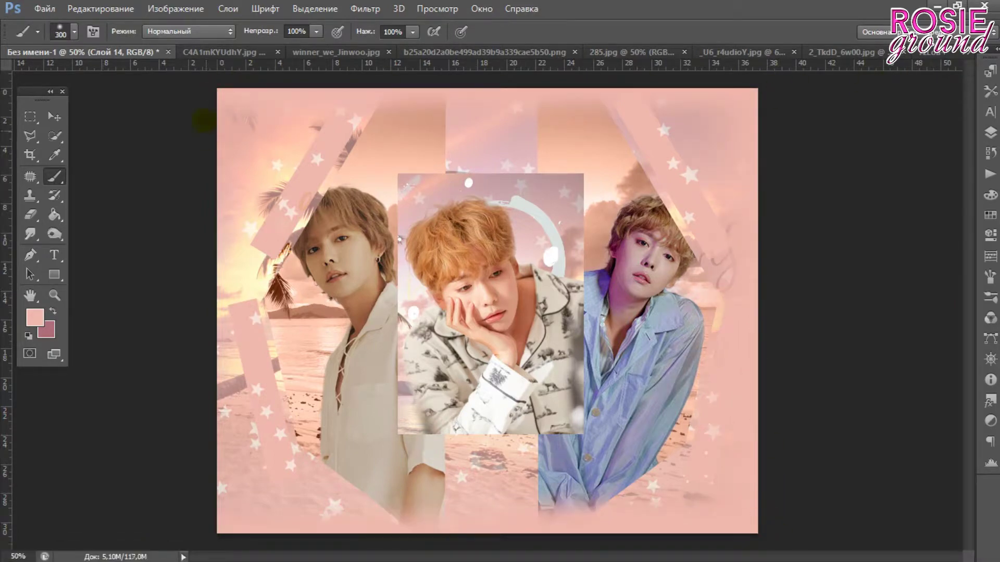
key(bracketright)
drag(488, 177, 313, 209)
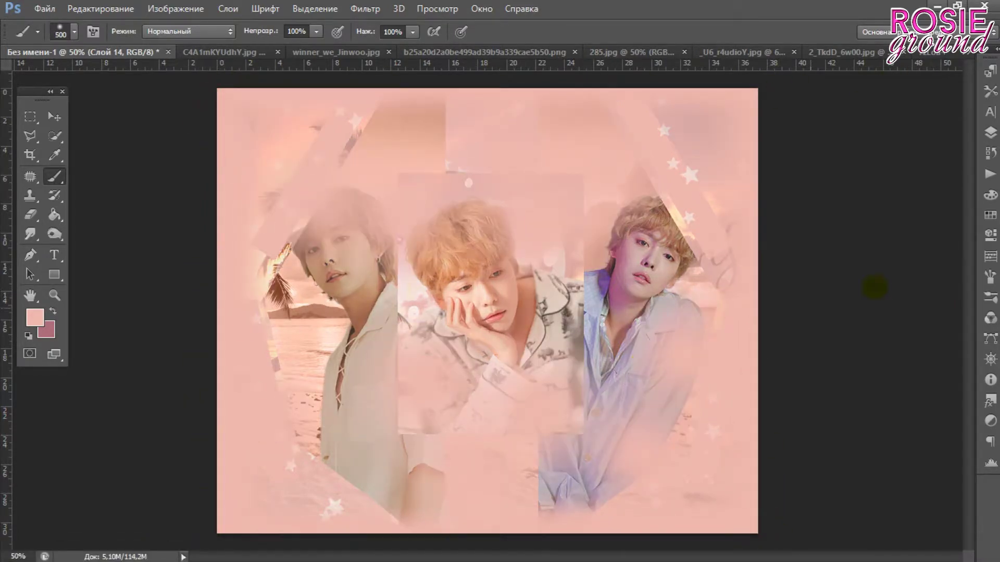
key(F7)
drag(891, 97, 901, 97)
- Dab soft white spots around the edges and fade them to 17% opacity
click(35, 317)
click(891, 340)
mouse_move(623, 127)
mouse_down()
mouse_move(290, 397)
mouse_move(532, 221)
mouse_up()
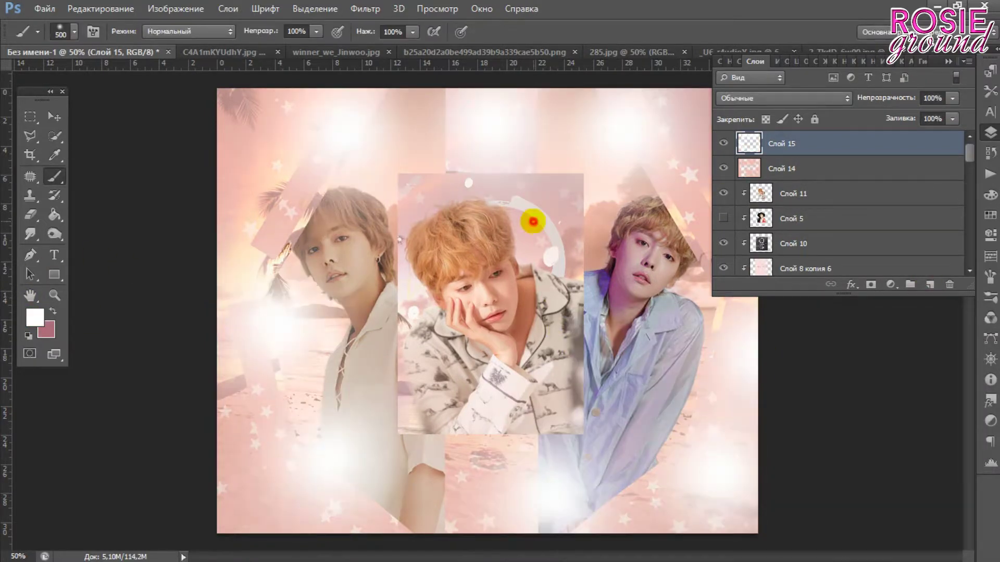
key(F7)
key(F7)
drag(898, 98, 885, 97)
- Add a Hue/Saturation adjustment layer
key(v)
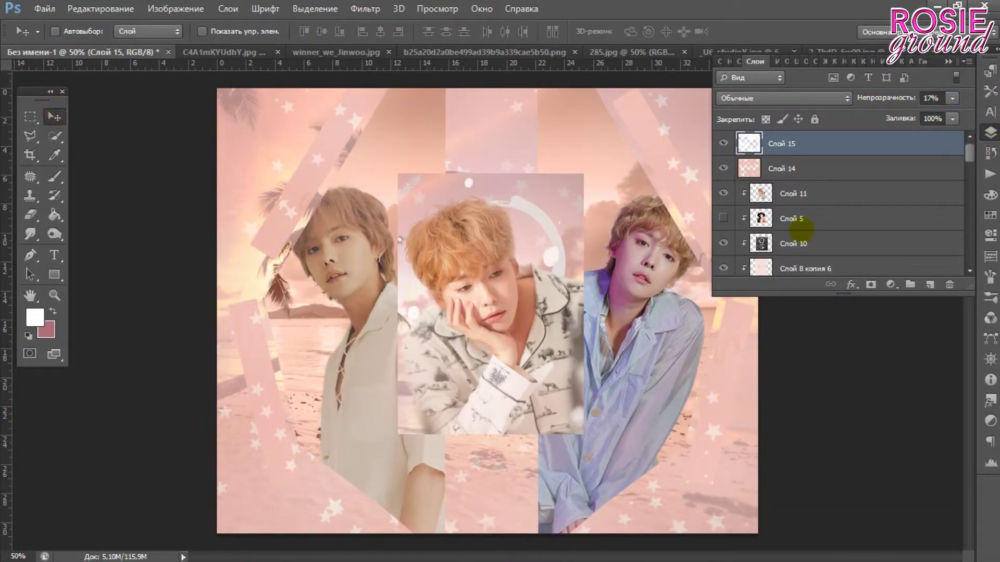
click(891, 284)
click(755, 333)
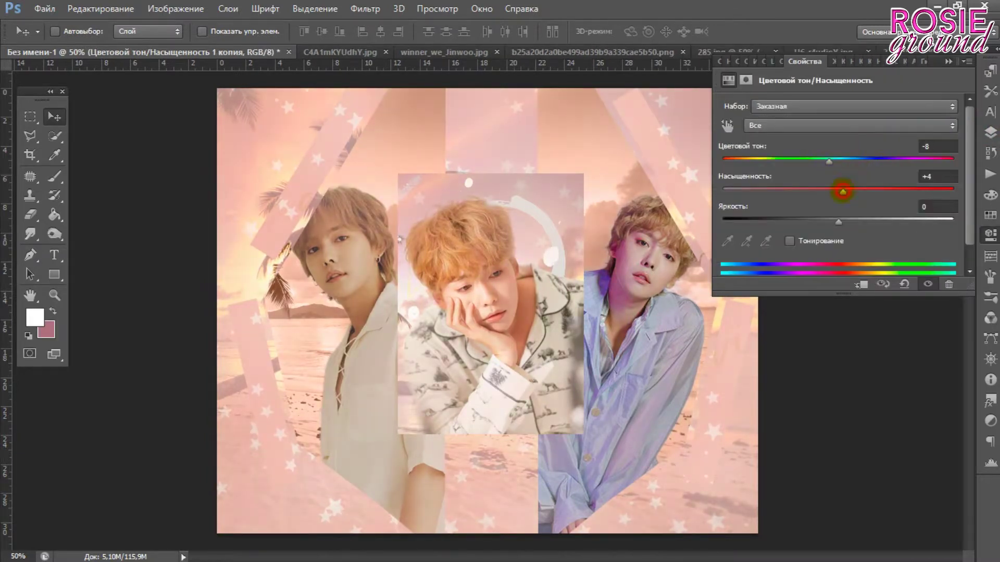
click(990, 132)
- Add a Curves adjustment layer using the Линейная контрастность (RGB) preset
click(890, 284)
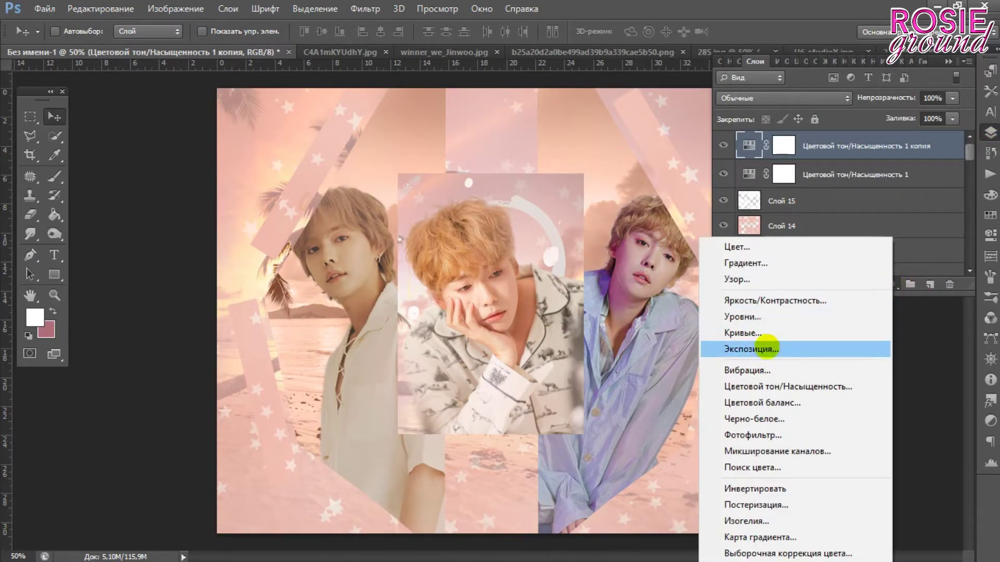
click(755, 333)
click(919, 106)
click(806, 107)
click(991, 132)
- Add a Levels adjustment layer with the Светлее preset at reduced strength
click(890, 285)
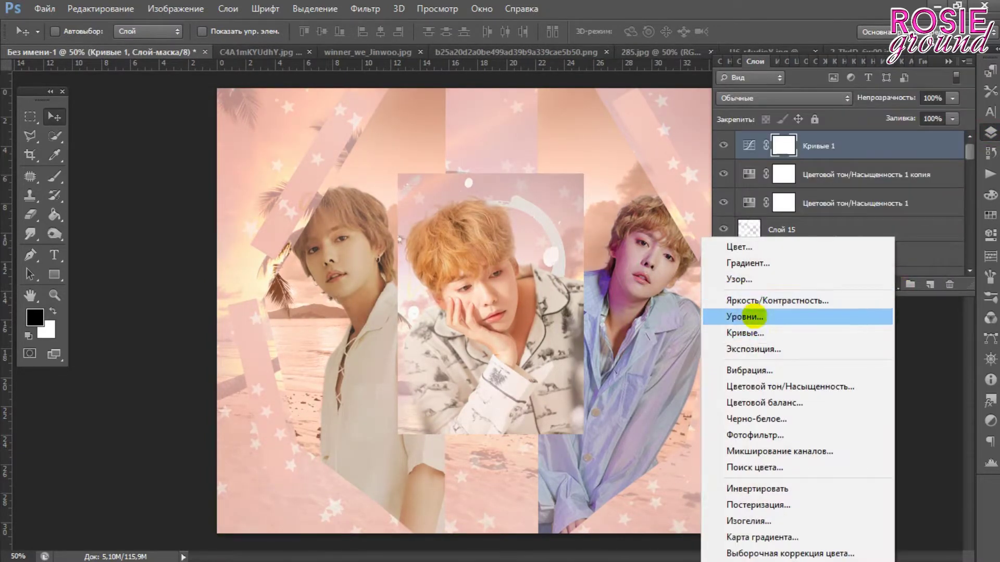
click(755, 328)
click(806, 106)
click(792, 197)
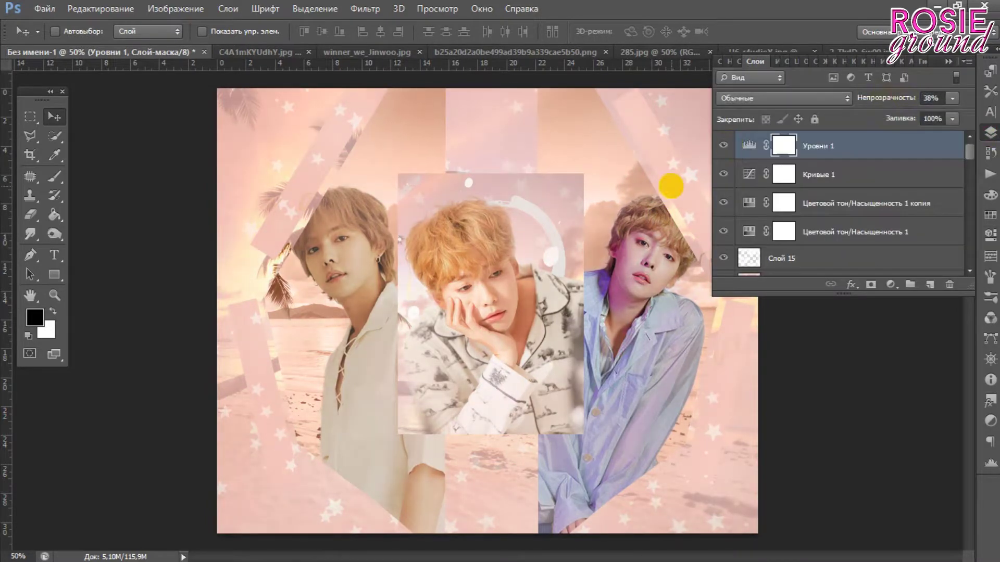
click(44, 9)
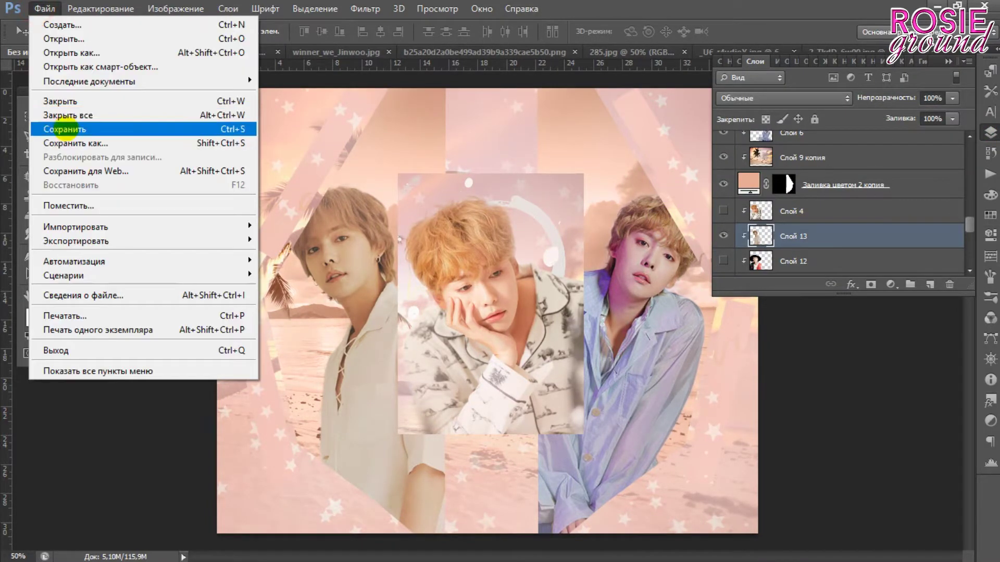
- Save KimJinWoo avatar WE 2019.psd in the Лав folder, then set Слой 14 opacity to 20%
click(58, 140)
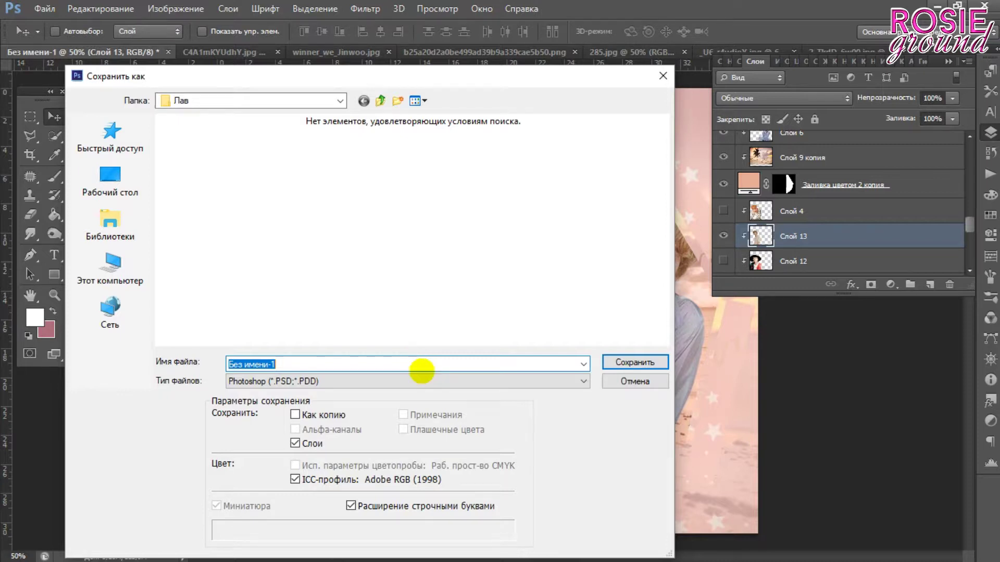
text(KimJinWoo avatar WE 2019)
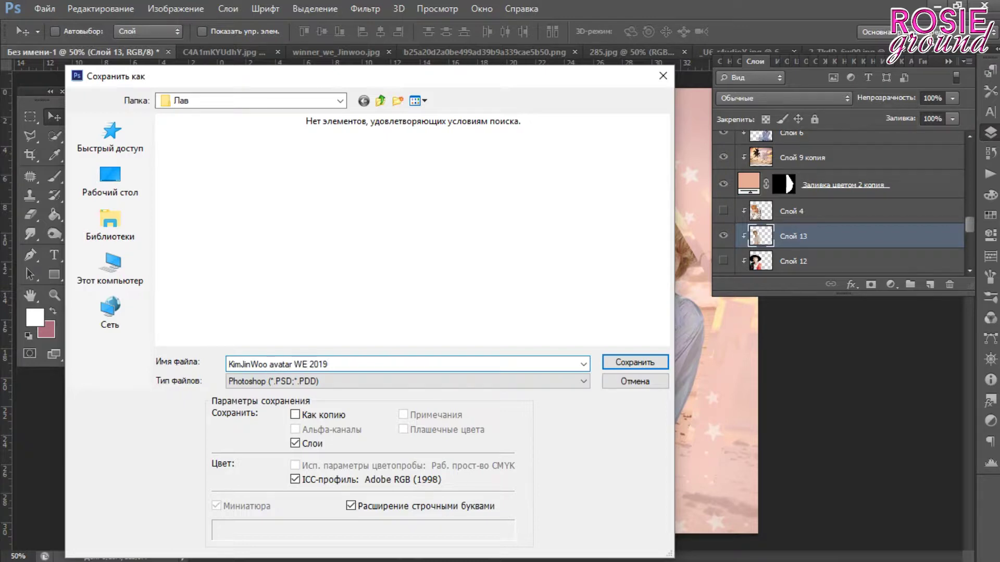
key(Return)
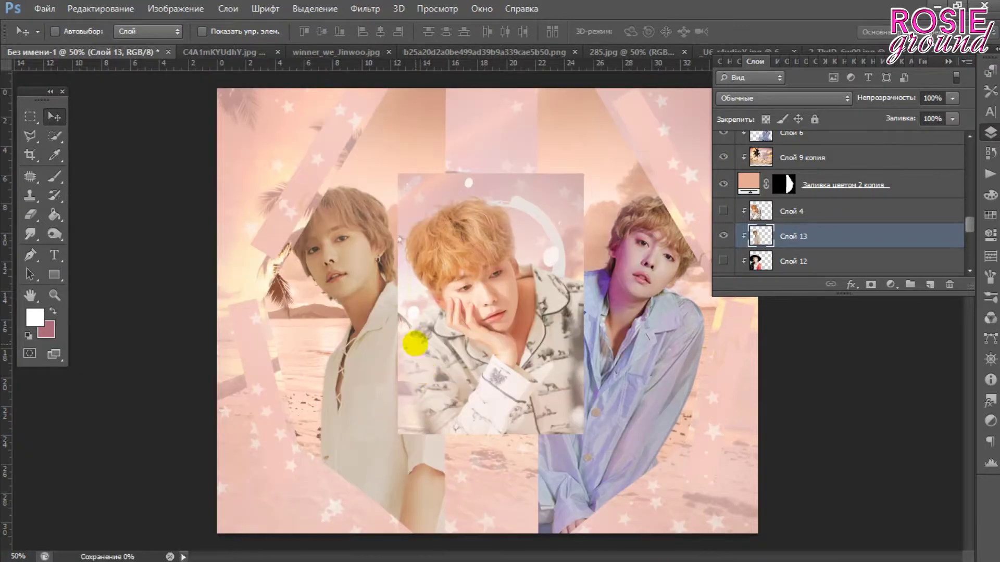
scroll(843, 223, up, 5)
click(833, 197)
drag(891, 98, 896, 97)
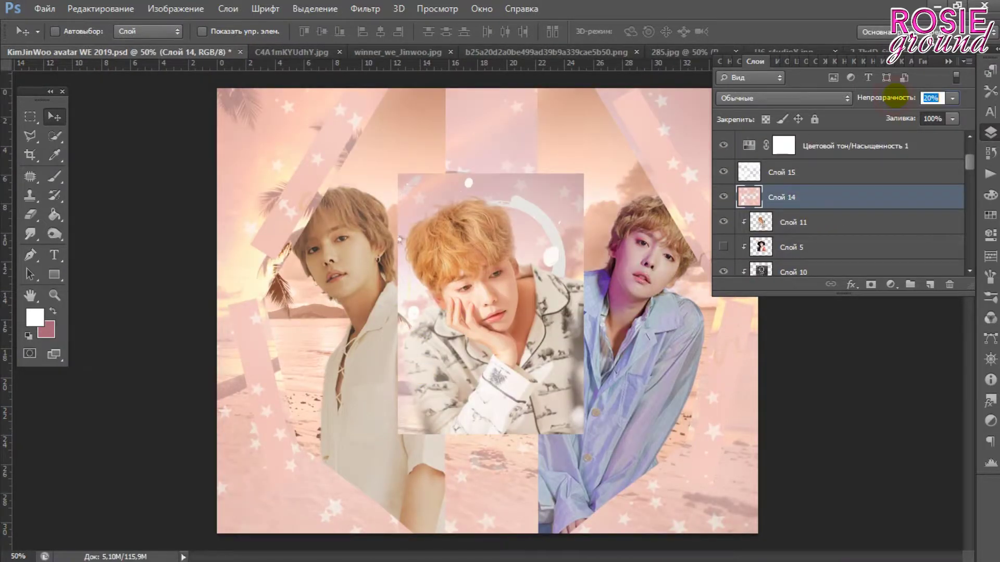
- Apply a lighten RGB curves preset to Слой 13 with the midpoint pulled slightly down
scroll(759, 219, down, 3)
scroll(757, 224, down, 1)
click(770, 226)
key(ctrl+m)
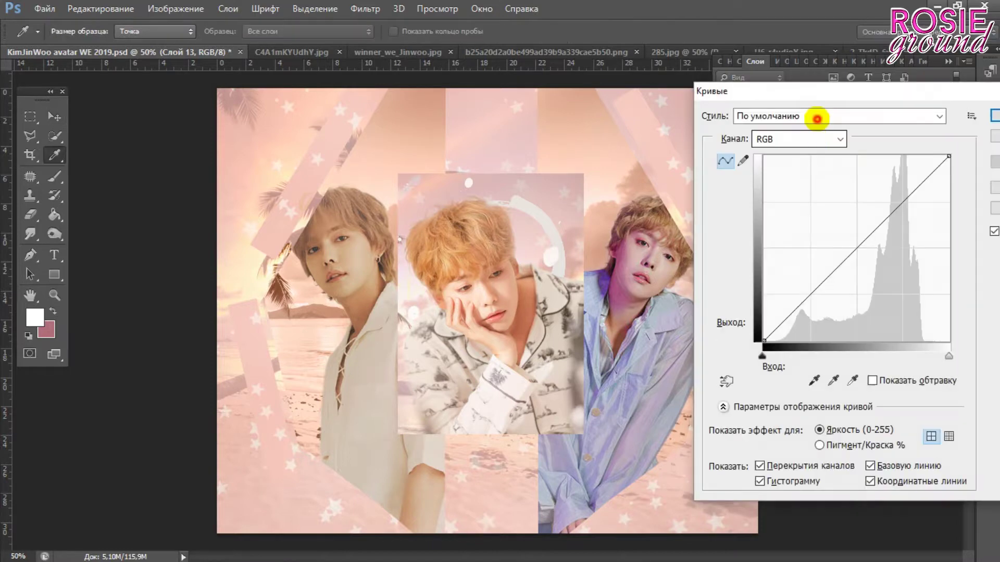
click(817, 116)
click(779, 221)
drag(838, 250, 838, 270)
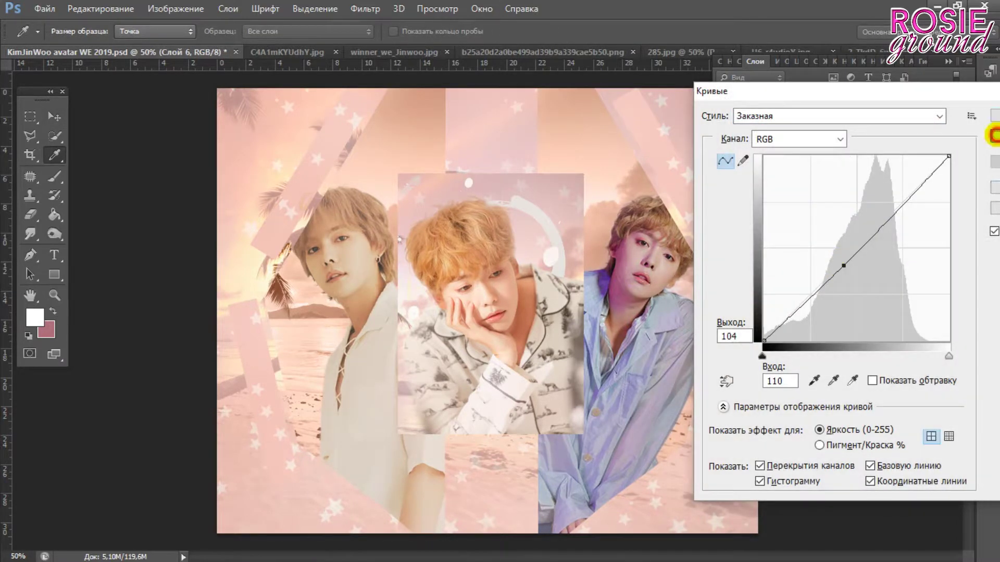
click(995, 115)
- Toggle Слой 15 off and on to compare the look, then select Уровни 1
scroll(870, 216, up, 3)
scroll(743, 223, up, 3)
scroll(742, 223, up, 3)
click(724, 201)
click(812, 200)
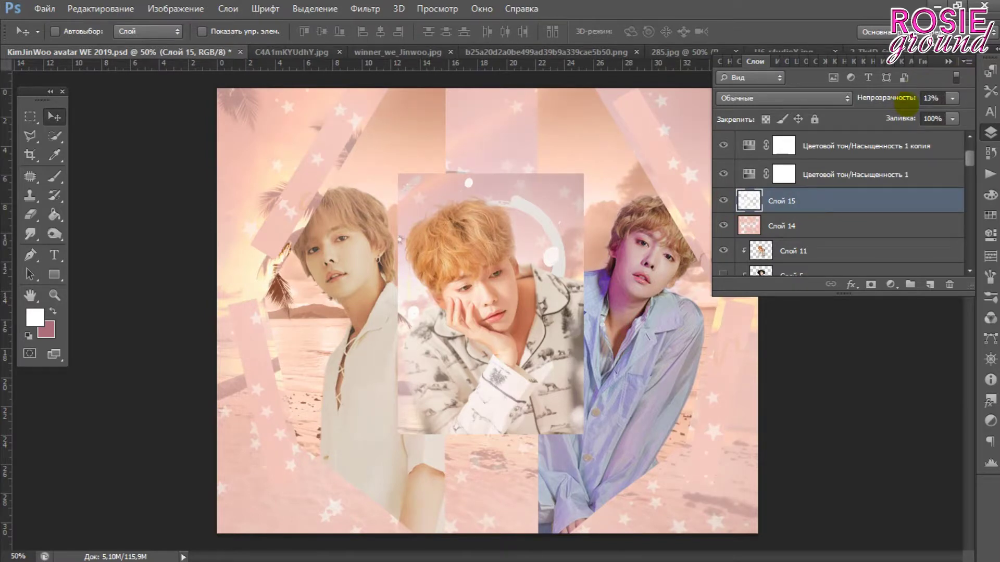
scroll(844, 208, up, 2)
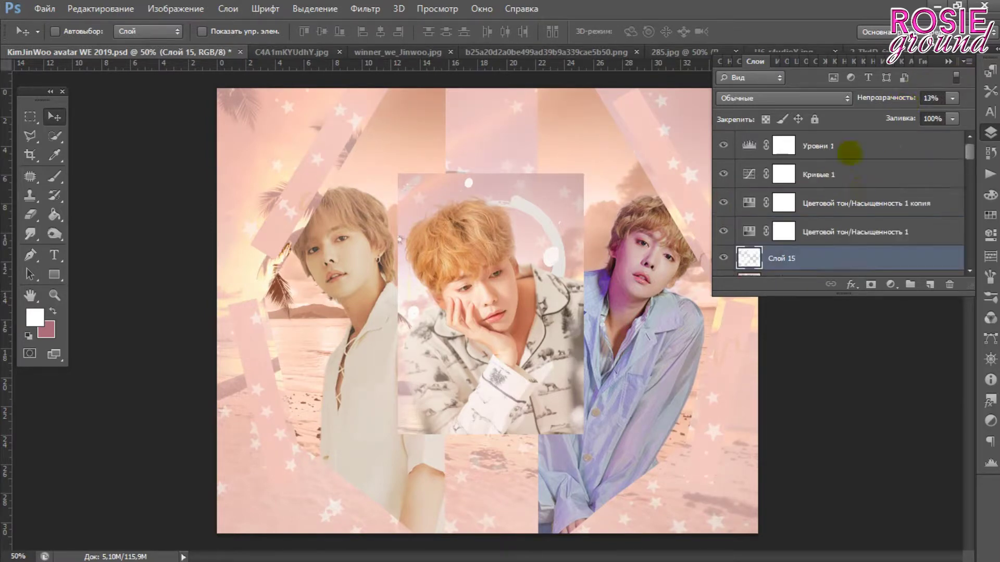
click(817, 146)
- Duplicate the Кривые 1 and hue/saturation layers and set which copies are visible
click(832, 180)
key(ctrl+j)
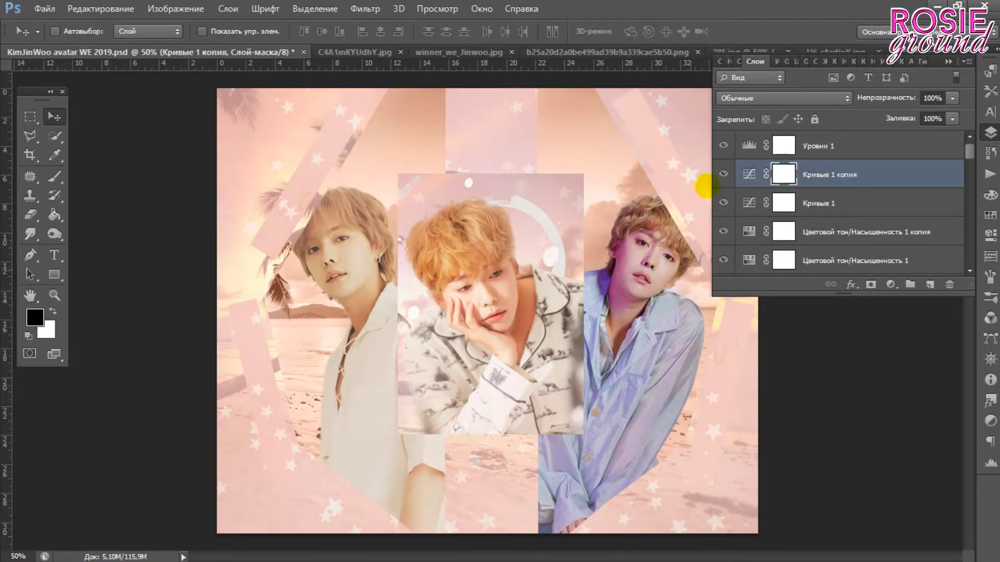
click(840, 231)
key(ctrl+j)
click(723, 231)
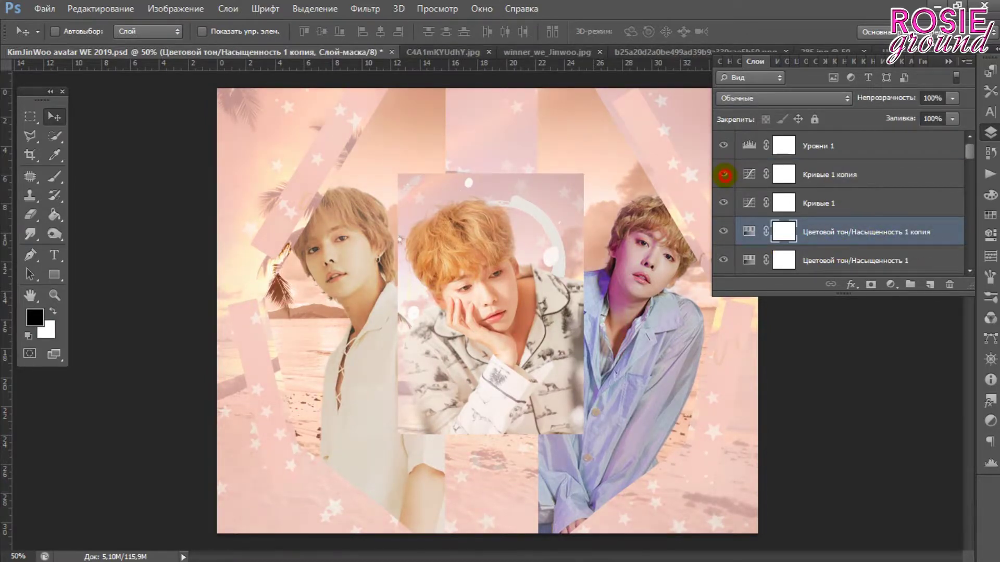
click(723, 175)
click(838, 174)
scroll(825, 196, down, 1)
scroll(723, 175, up, 1)
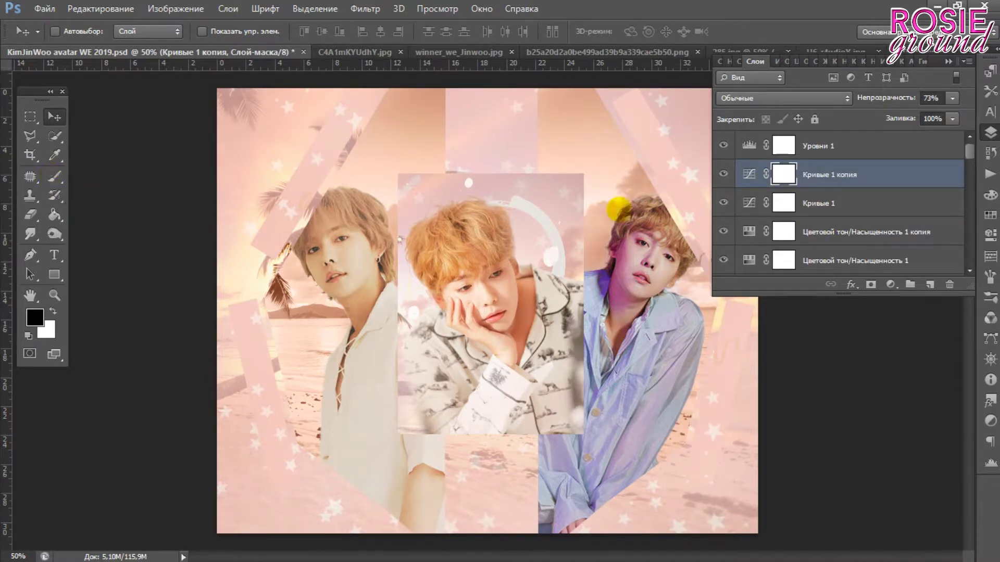
click(822, 148)
- Add 'Rosieground' over the middle portrait in enlarged peach Andantino script on one line
key(t)
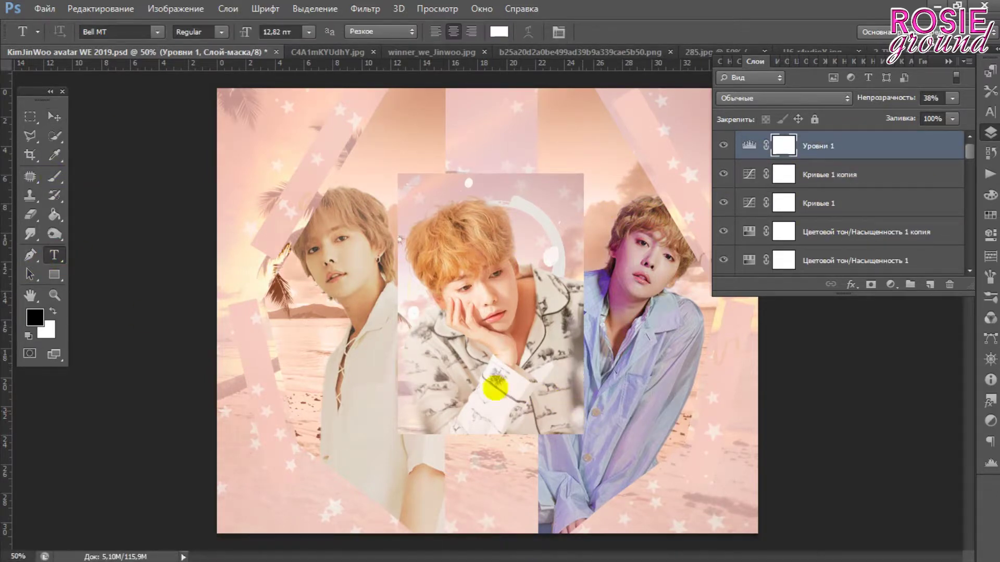
drag(583, 412, 398, 336)
click(499, 31)
click(602, 146)
click(926, 339)
drag(239, 32, 245, 32)
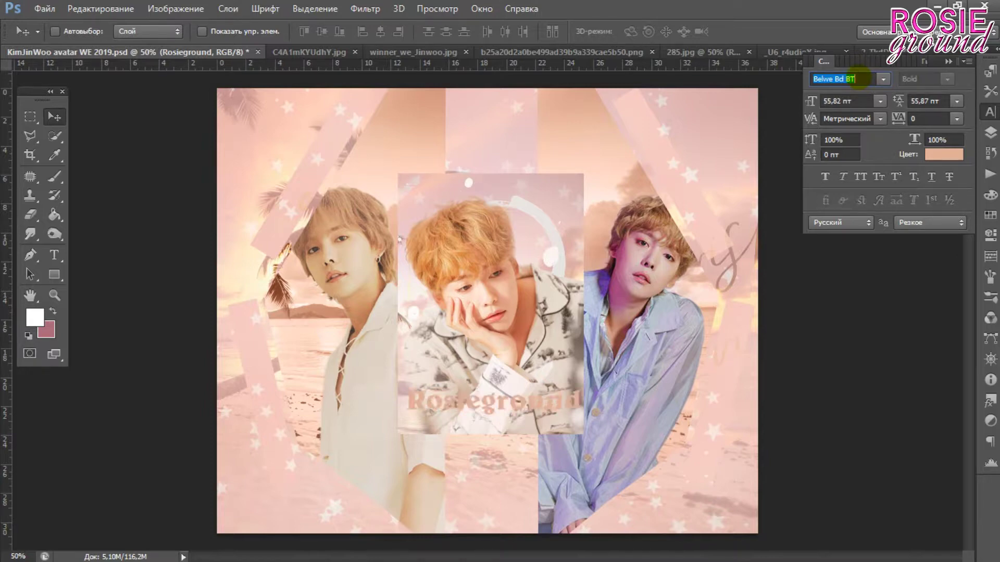
click(883, 79)
click(772, 181)
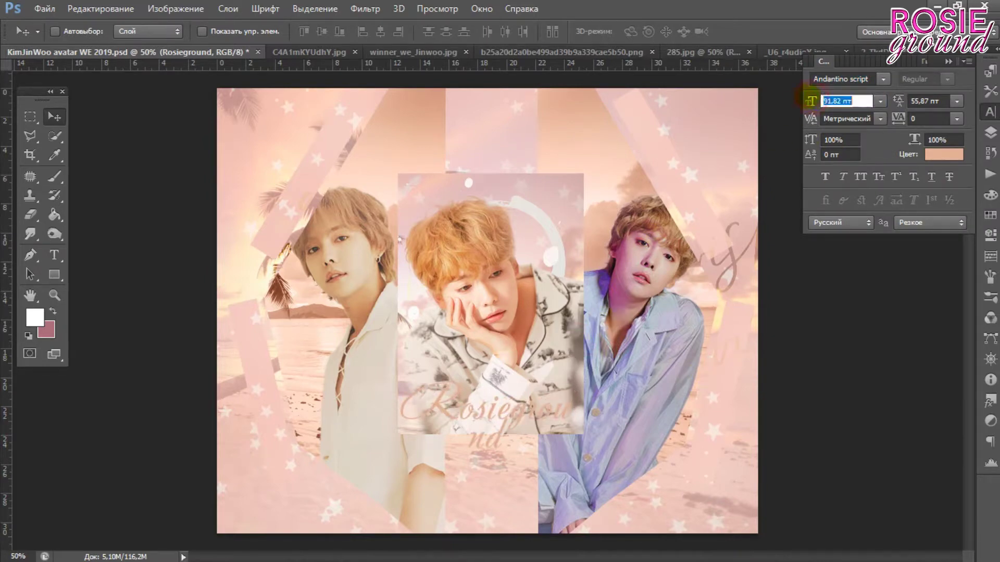
drag(577, 385, 604, 322)
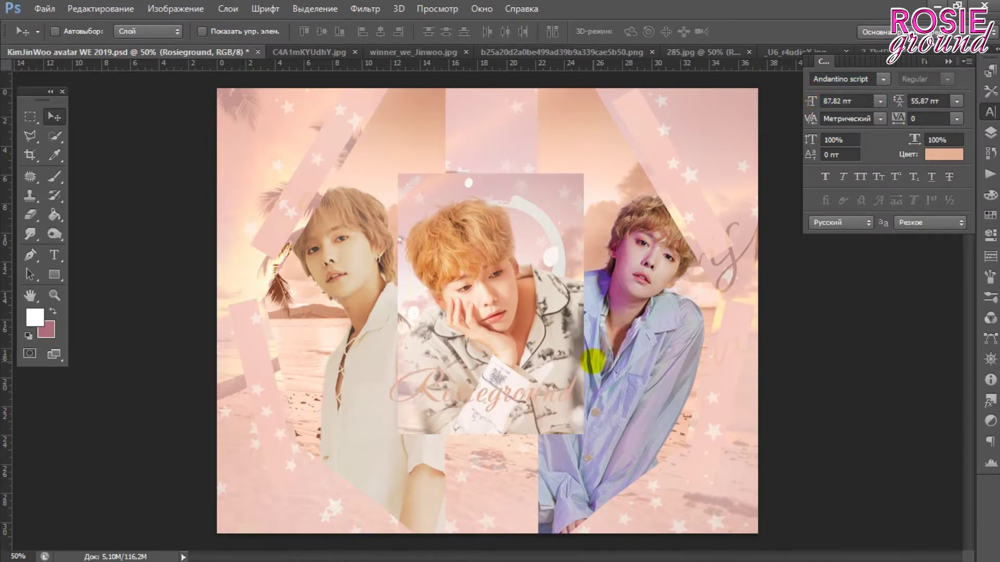
- Give the text an Outer Glow layer style with spread 30
click(990, 132)
click(851, 284)
click(865, 339)
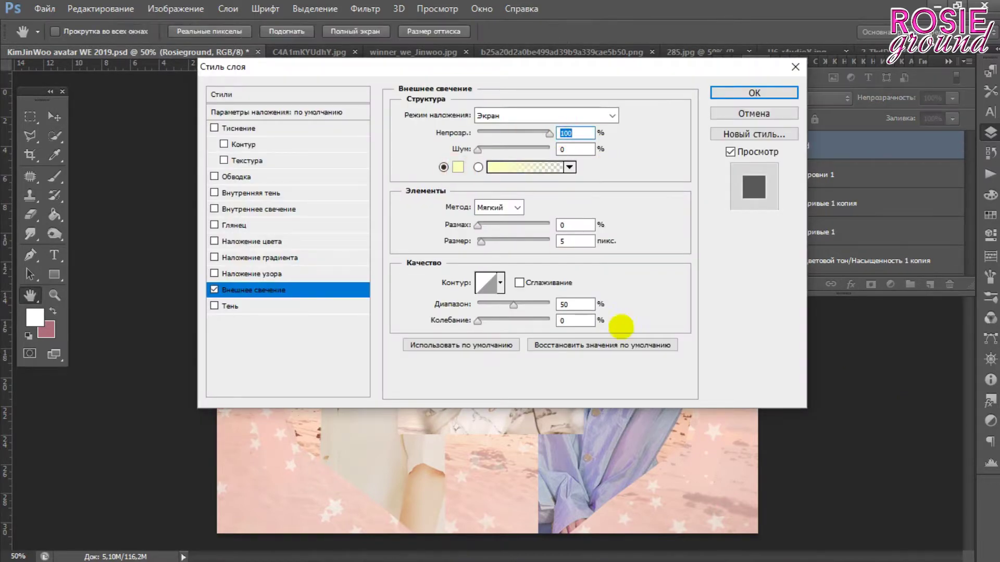
click(457, 167)
click(929, 331)
double_click(575, 224)
text(30)
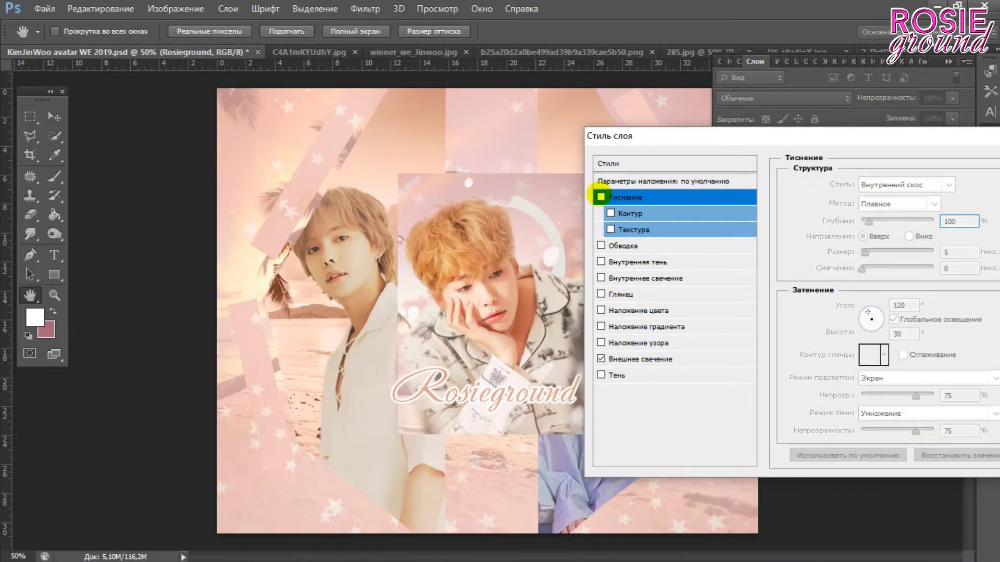
- Add Bevel & Emboss with a different contour shape and darken the text to brown
click(610, 229)
click(610, 213)
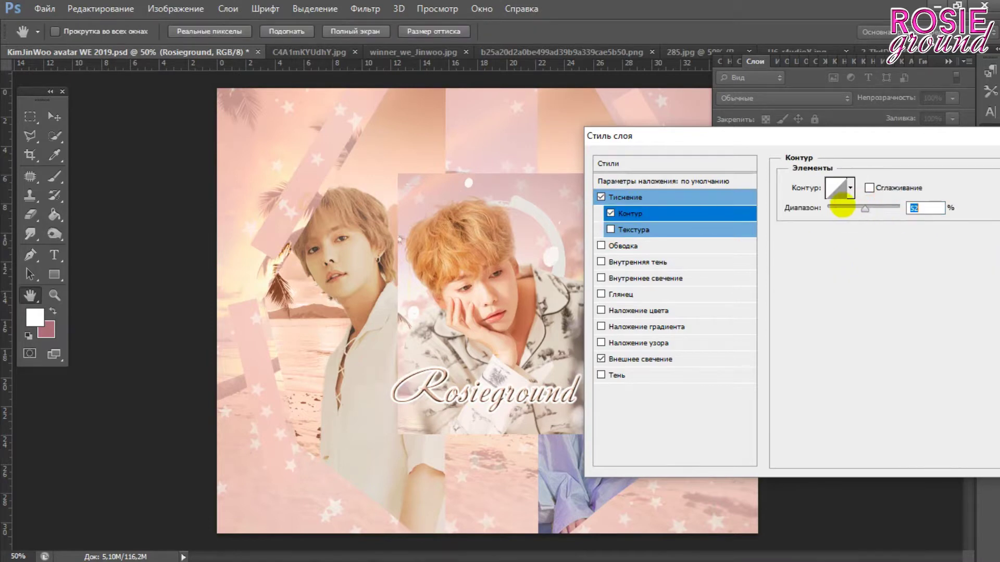
click(849, 188)
click(888, 211)
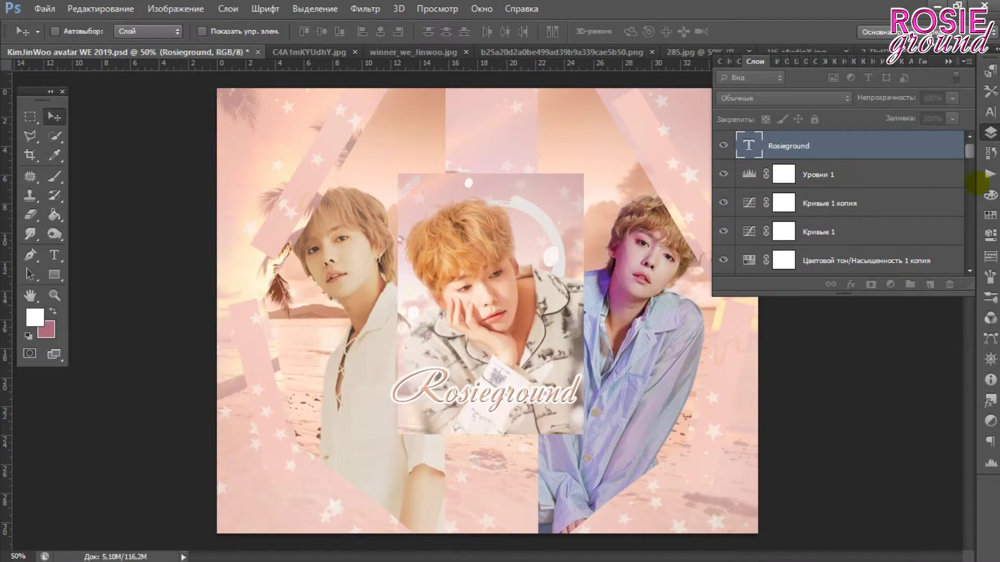
click(657, 413)
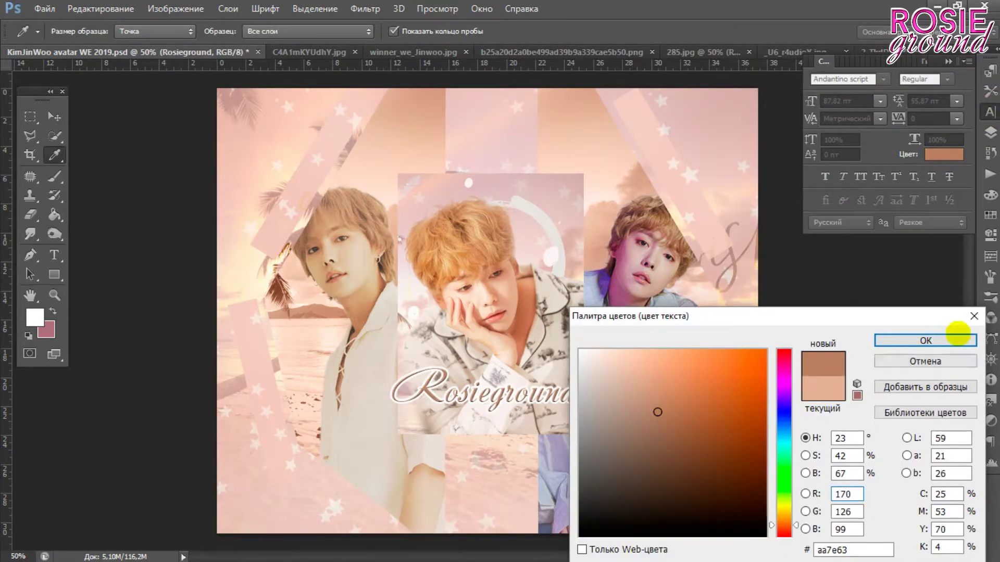
click(958, 339)
- Try Galeforce BTN, Harlow Solid Italic and Guatemala fonts on Rosieground
click(883, 79)
scroll(970, 281, down, 10)
scroll(970, 197, down, 5)
click(971, 197)
text(Good)
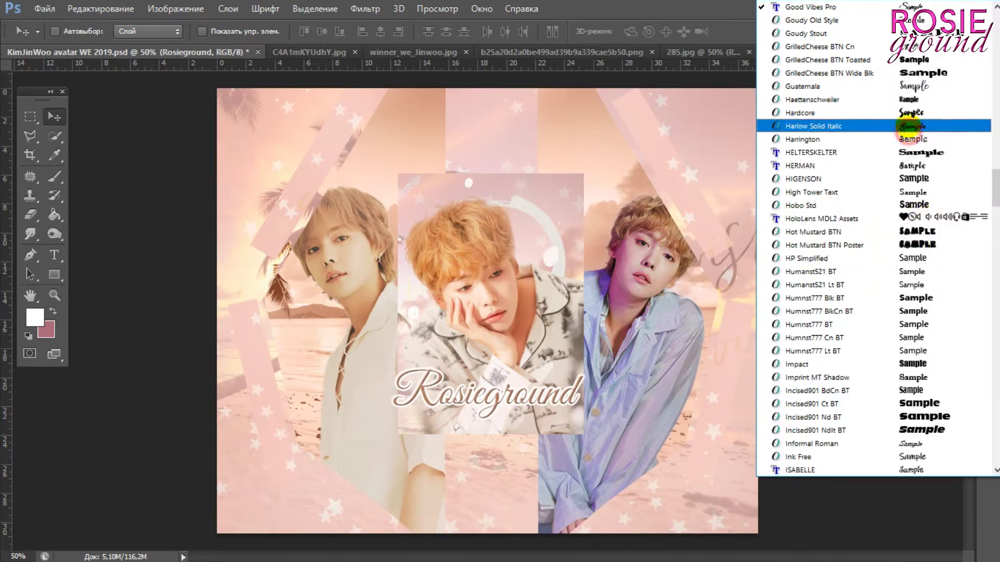
click(905, 130)
click(883, 80)
click(899, 126)
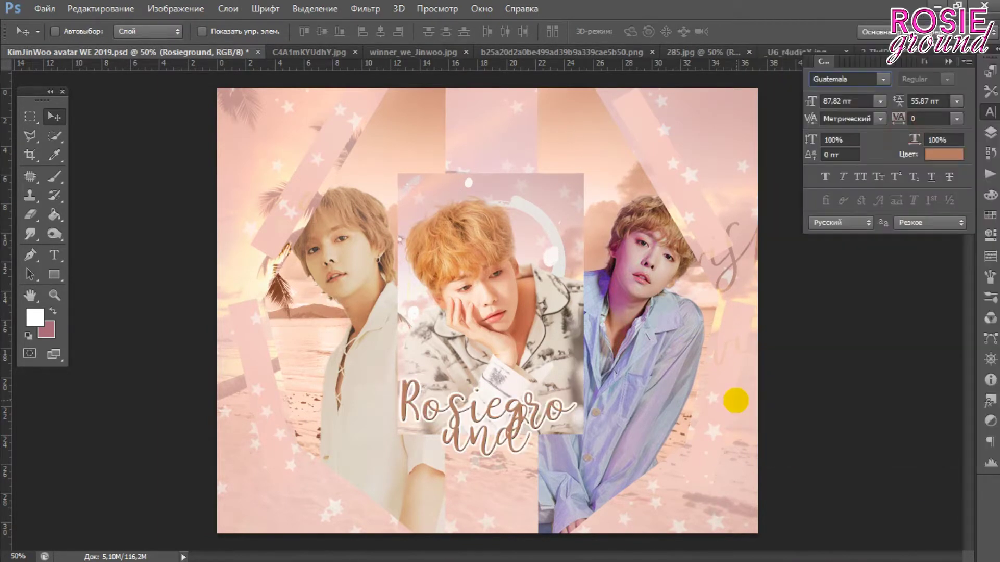
- Shrink Rosieground, try KZ Klementina and Loveya Script, then settle on Mentawai
drag(811, 101, 791, 101)
click(853, 79)
key(Up)
click(883, 79)
scroll(937, 208, down, 5)
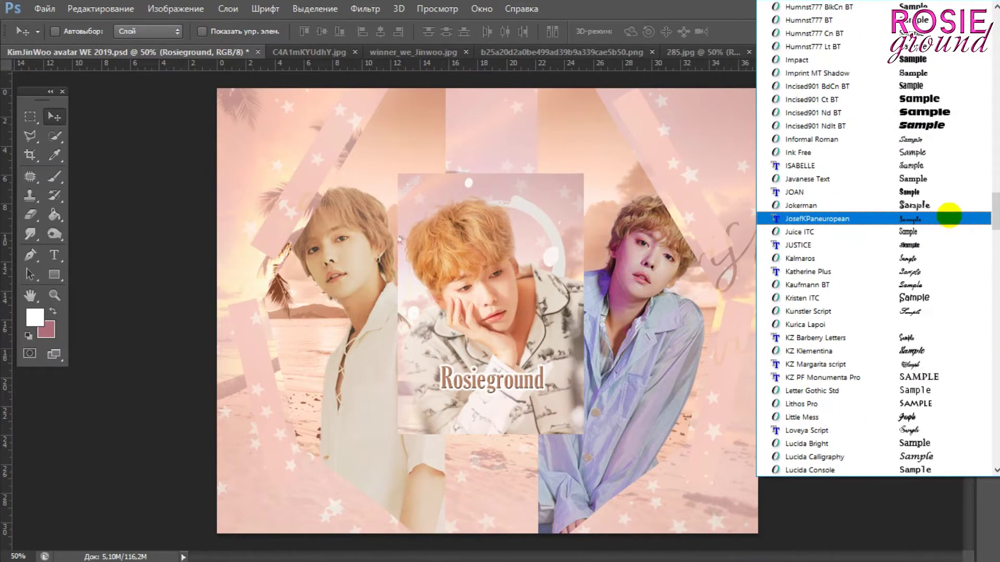
click(931, 192)
click(690, 367)
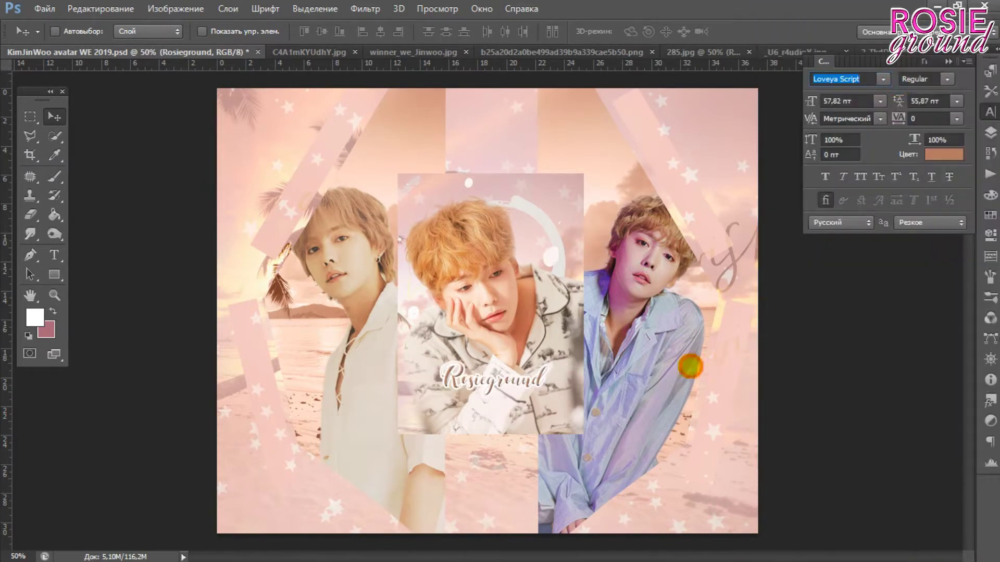
click(883, 78)
click(833, 263)
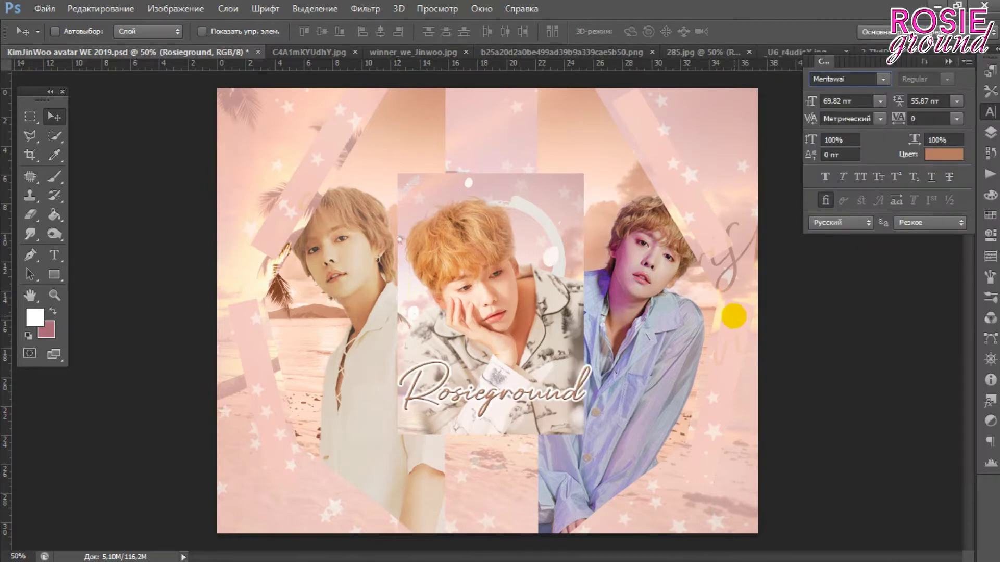
- Reposition the Rosieground lettering and confirm its brown text colour
drag(731, 315, 630, 352)
click(943, 154)
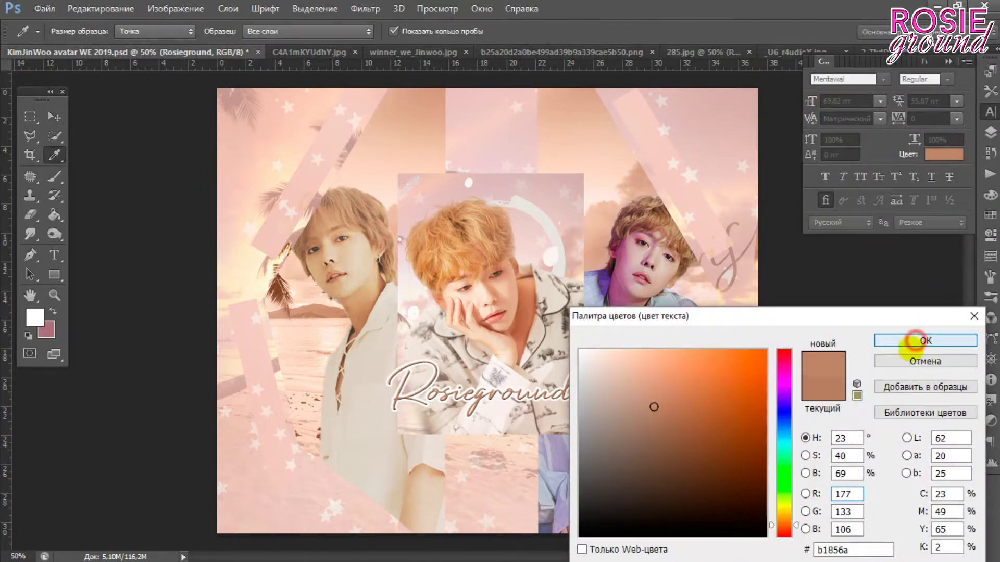
click(892, 339)
drag(671, 363, 680, 365)
- Draw a small 17,82 pt text box above the middle photo
key(t)
drag(396, 133, 581, 168)
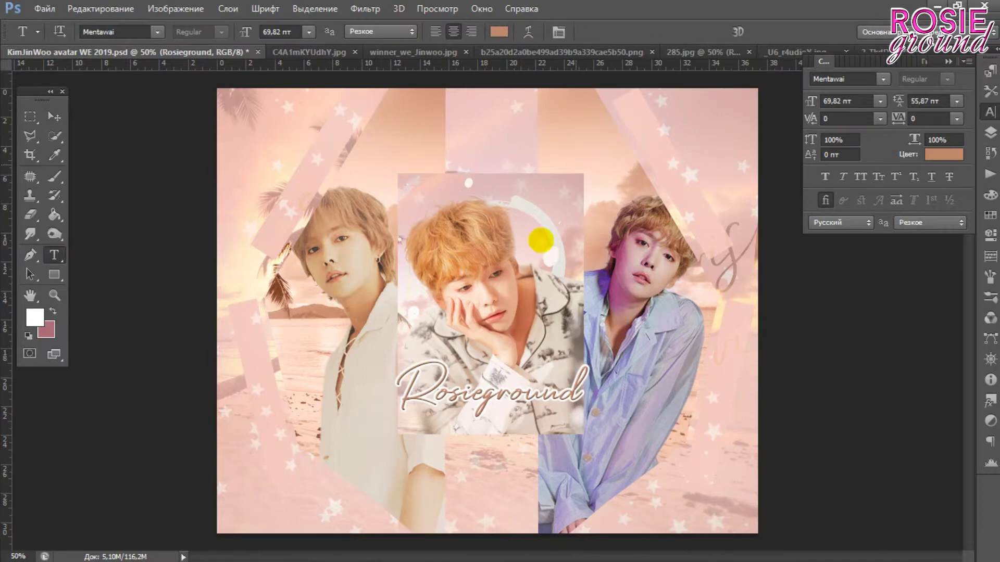
drag(245, 32, 237, 32)
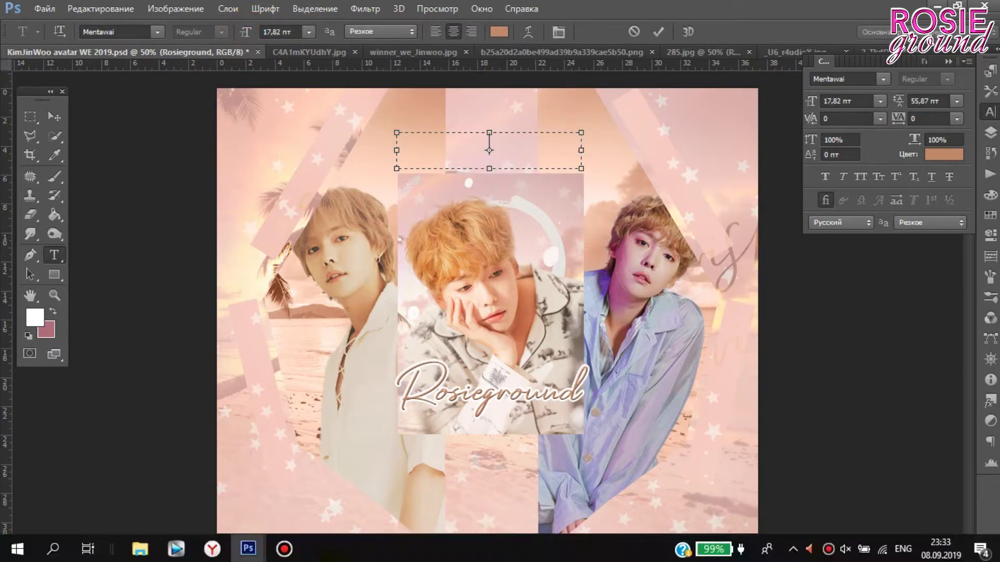
- Enter the small caption text, make it white, and set it in Microsoft Yi Baiti
text(Kim)
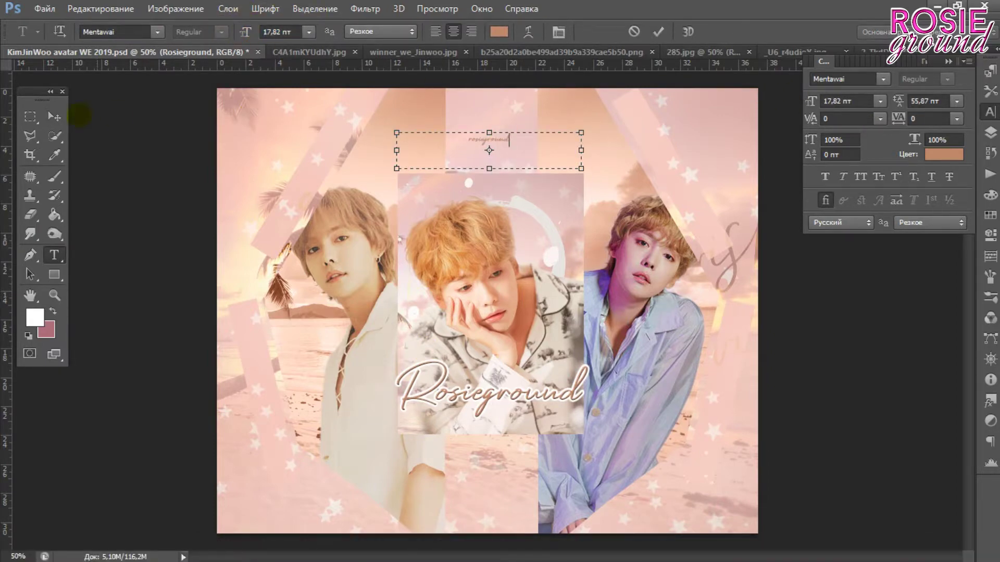
click(54, 116)
click(943, 154)
click(888, 337)
click(990, 132)
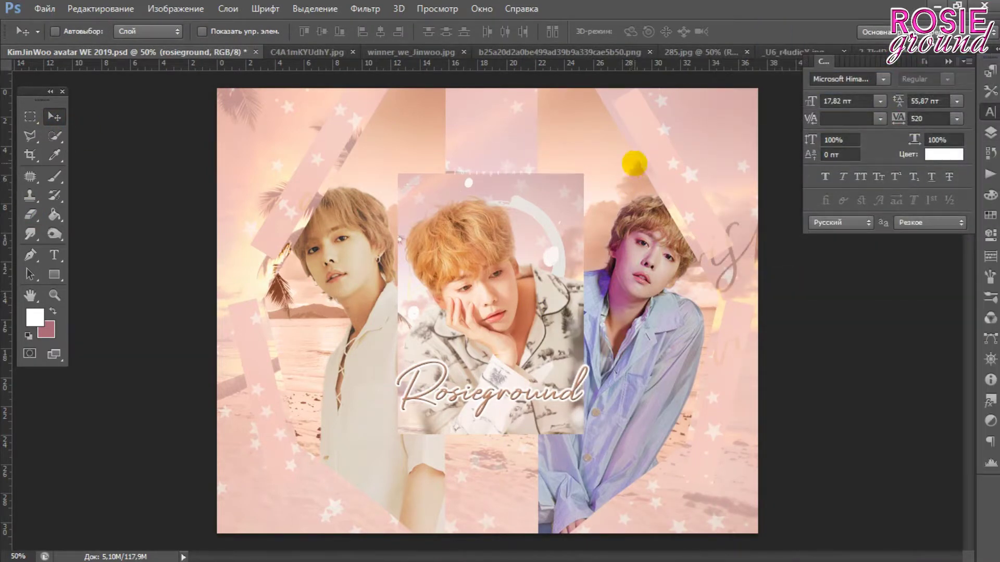
click(883, 78)
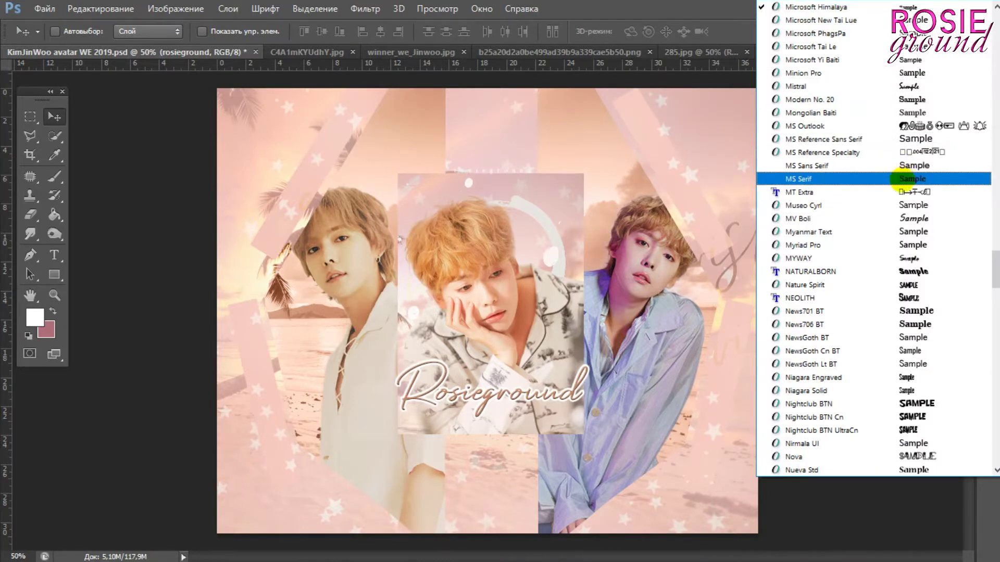
click(910, 60)
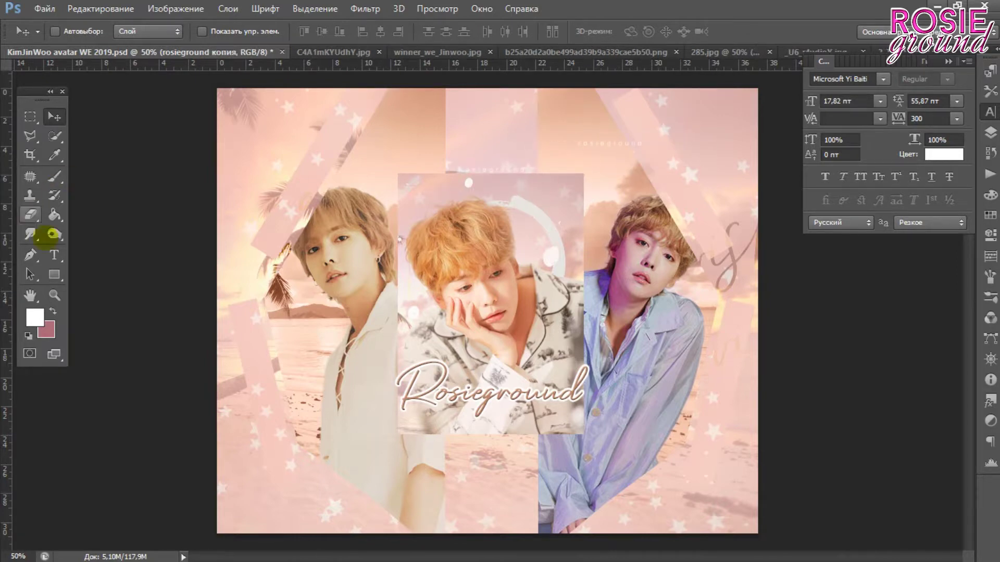
- Add a signature caption near the top and move the small rosieground text into place
click(54, 255)
click(644, 142)
key(ctrl+Return)
key(v)
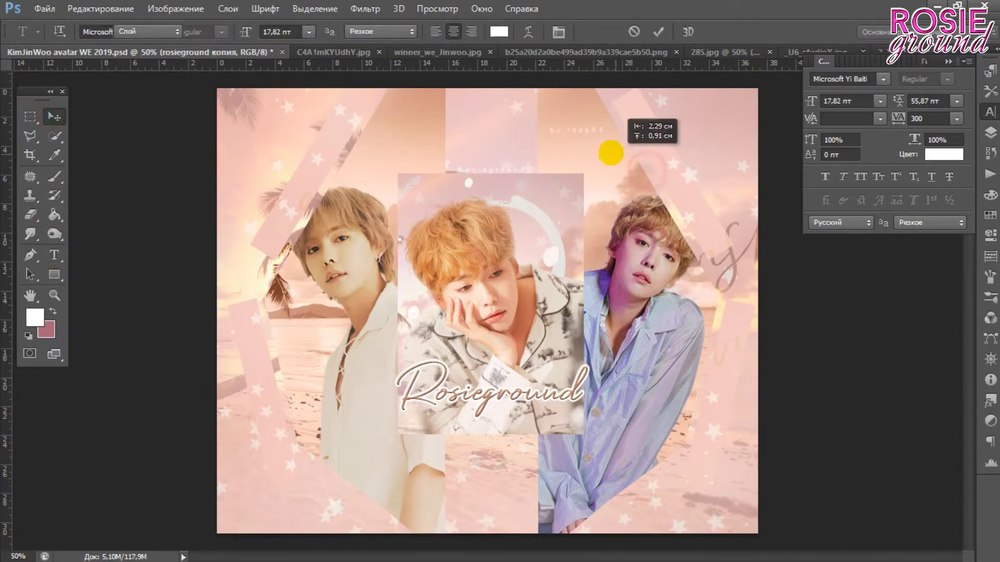
key(F7)
drag(513, 175, 515, 181)
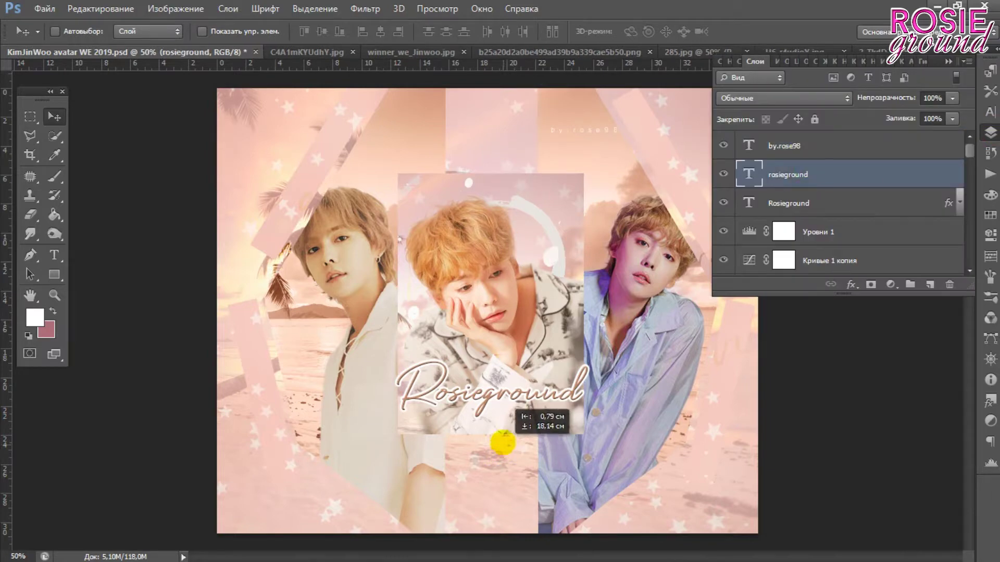
- Soften the portrait layers Слой 6, Слой 13 and Слой 11 with the Blur tool
key(F7)
key(F7)
scroll(833, 208, down, 5)
click(797, 161)
scroll(789, 206, down, 3)
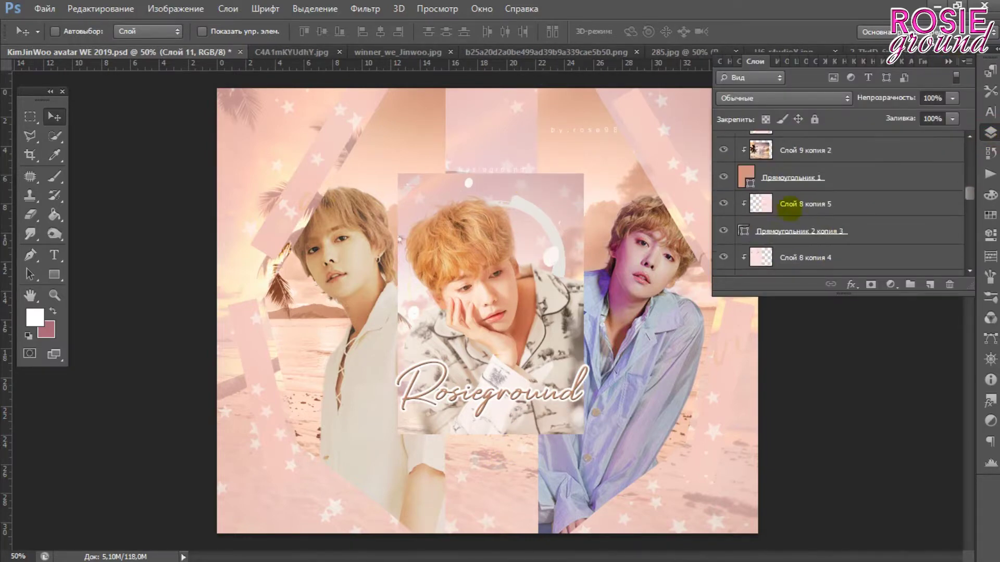
scroll(790, 207, up, 3)
click(781, 190)
drag(656, 333, 642, 319)
key(r)
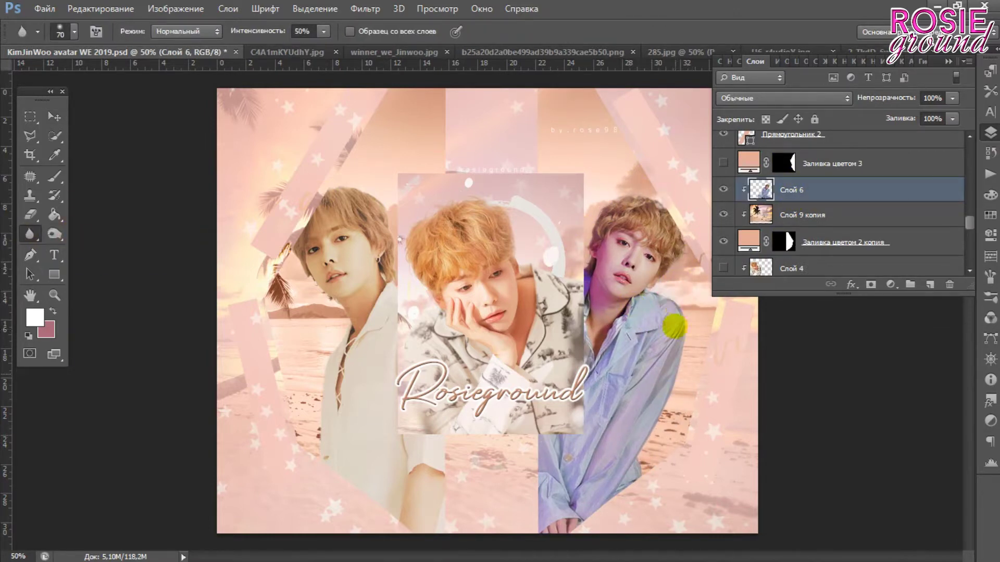
ctrl+click(478, 203)
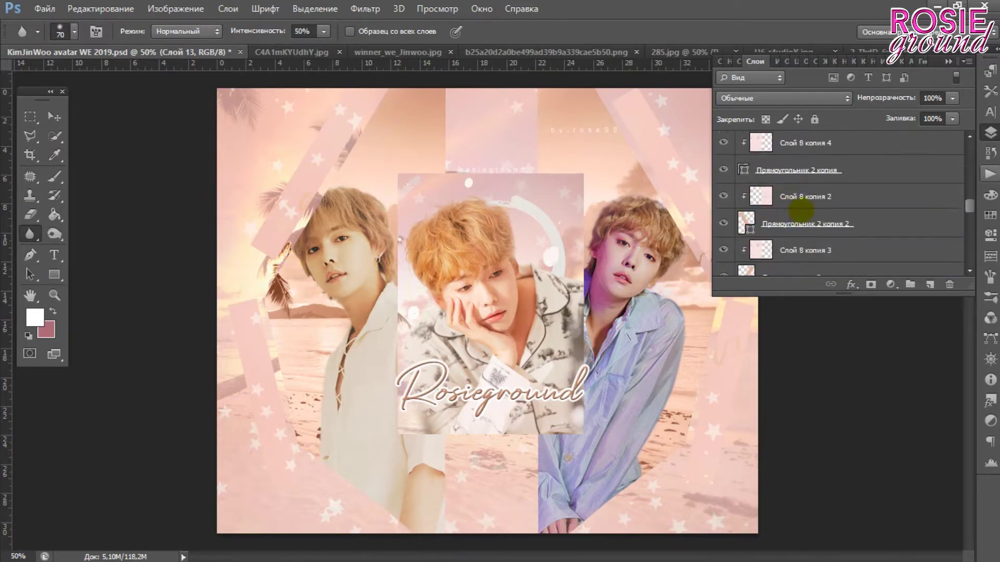
ctrl+click(428, 308)
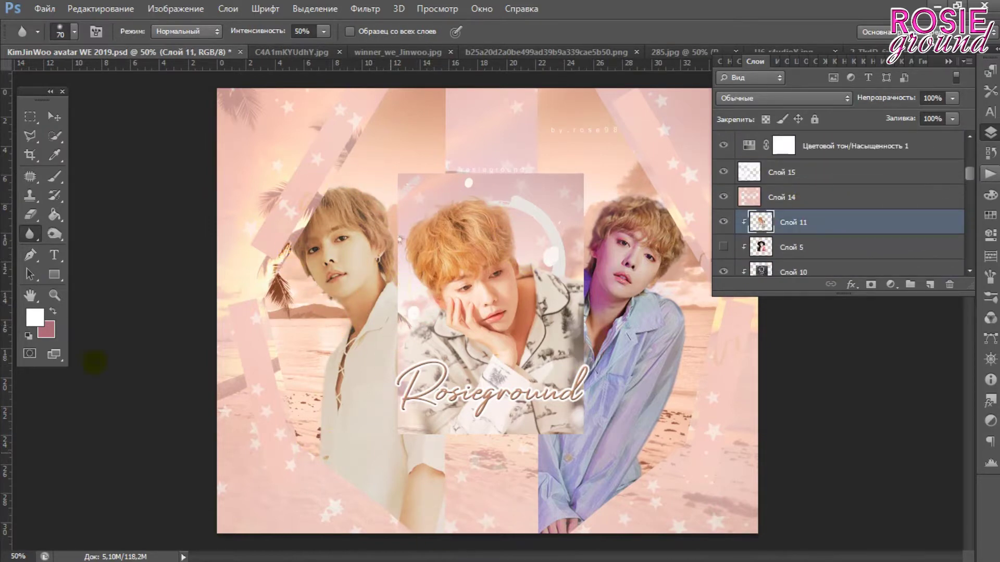
- Set the pink Слой 14 layer to 36% opacity and save the collage
key(v)
click(781, 197)
click(45, 9)
key(ctrl+s)
click(45, 8)
click(57, 21)
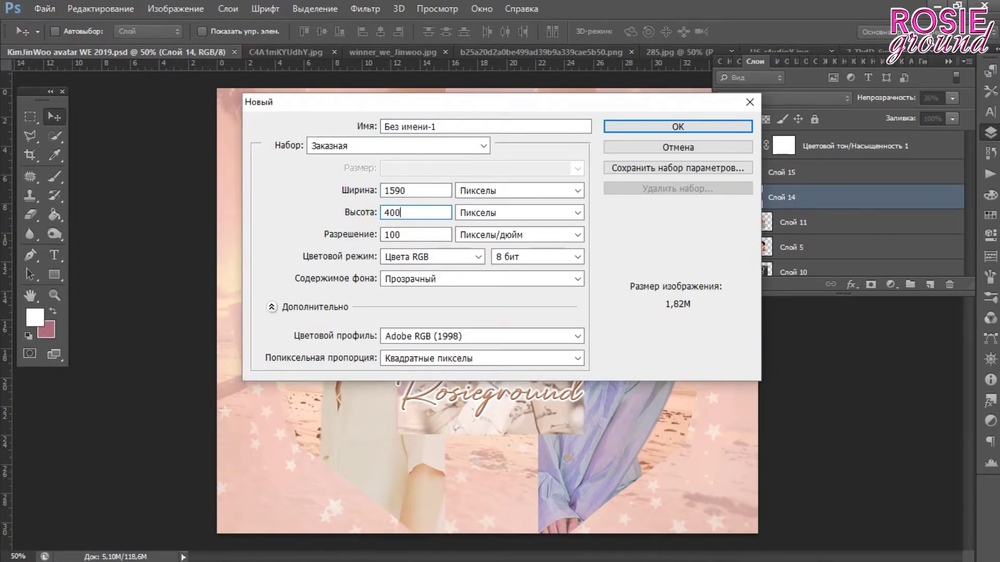
- Create the transparent 1590×400 document and close the starry make a wish image
key(Return)
click(189, 52)
click(619, 52)
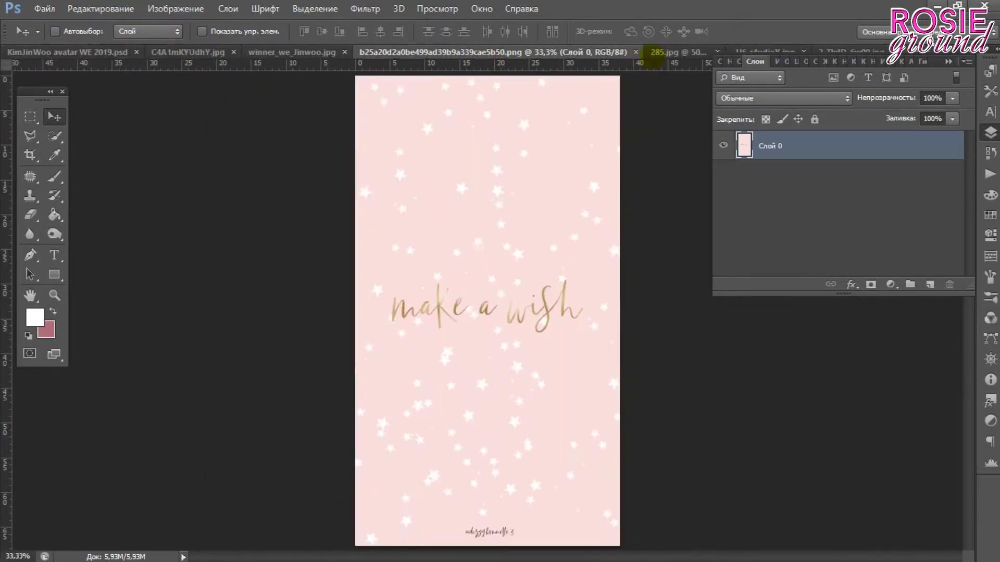
click(67, 52)
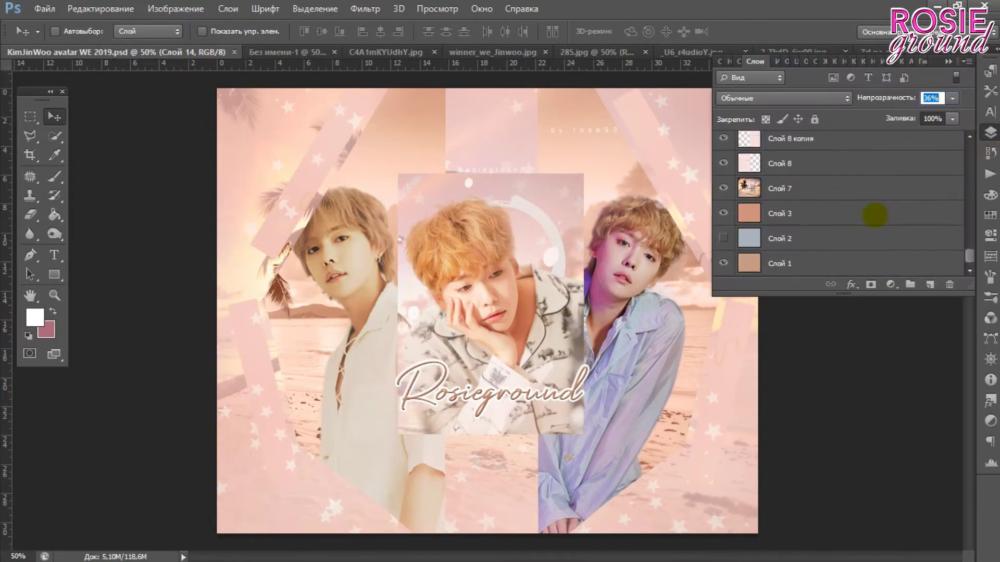
- Position the two pink stripes (Слой 8 копии with Прямоугольник 2 layers) on the banner
click(915, 260)
scroll(914, 261, up, 3)
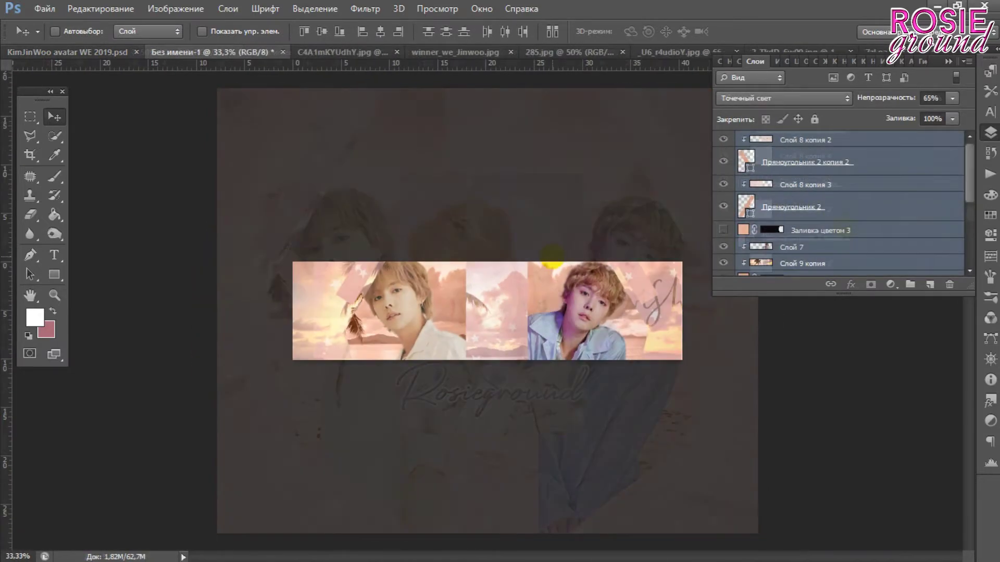
click(746, 161)
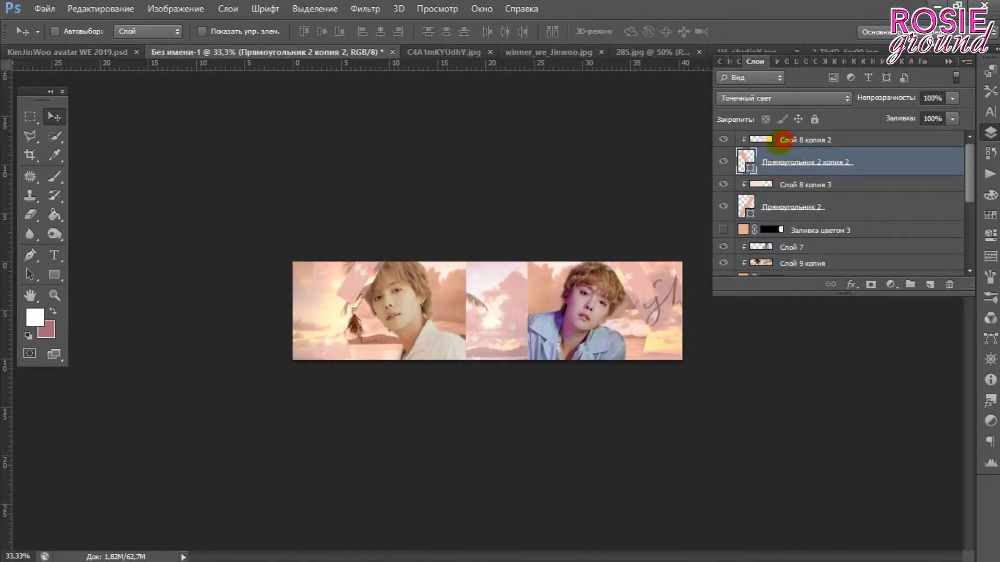
shift+click(782, 139)
drag(681, 301, 703, 336)
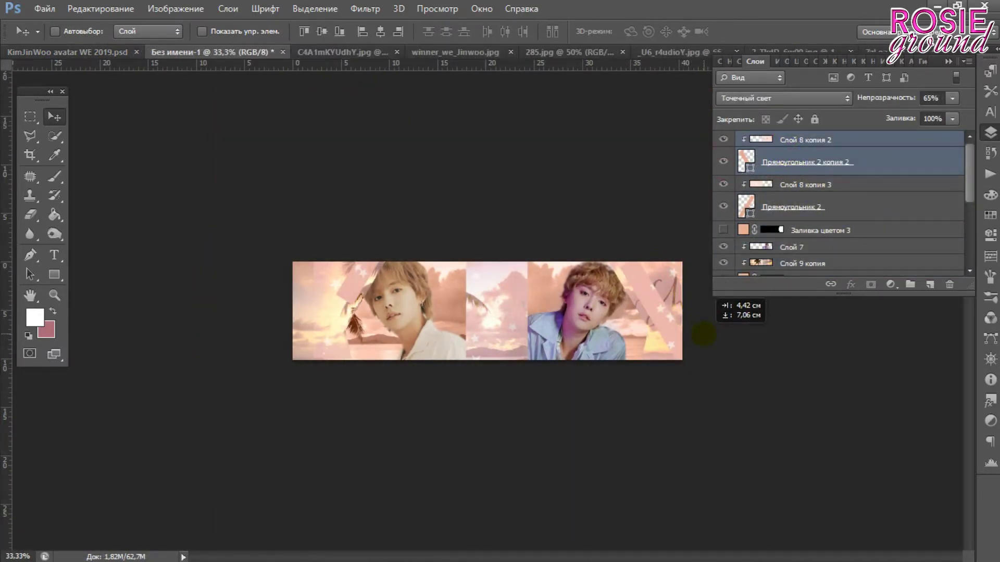
click(801, 184)
shift+click(802, 207)
drag(338, 317, 371, 334)
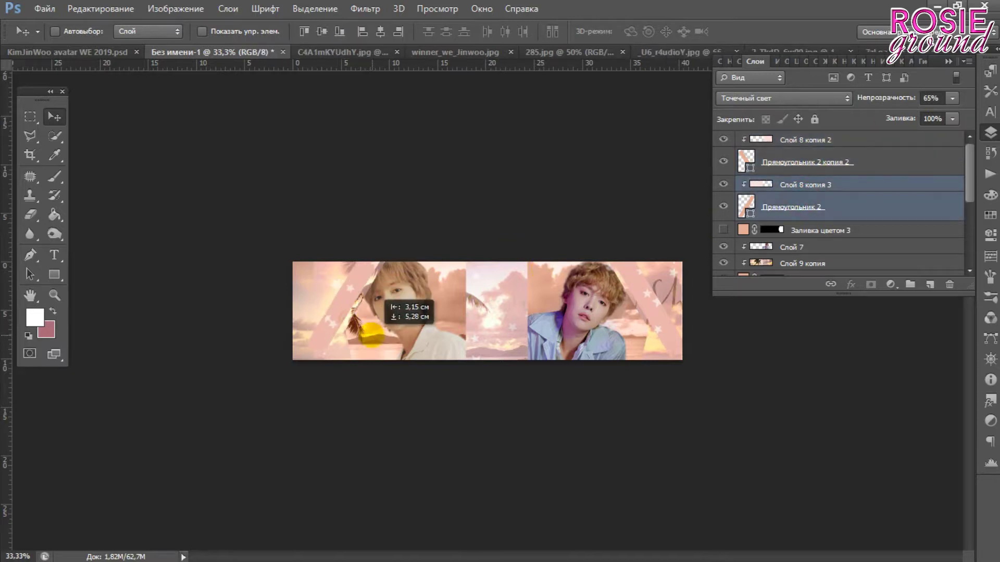
- Shift the Слой 3 background along the banner
scroll(843, 198, down, 3)
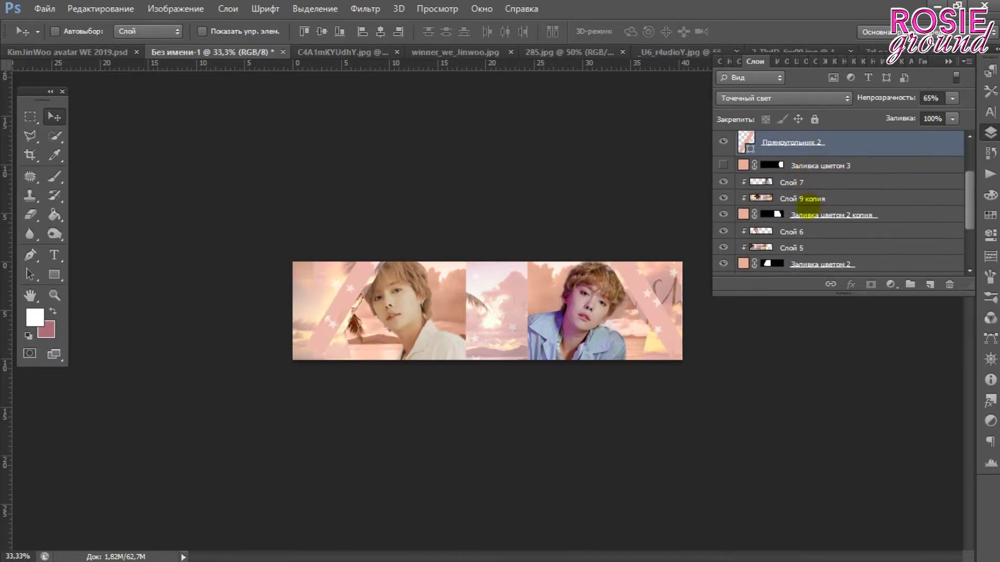
click(792, 215)
shift+click(792, 232)
mouse_move(601, 303)
mouse_down()
mouse_move(601, 325)
mouse_move(559, 344)
mouse_up()
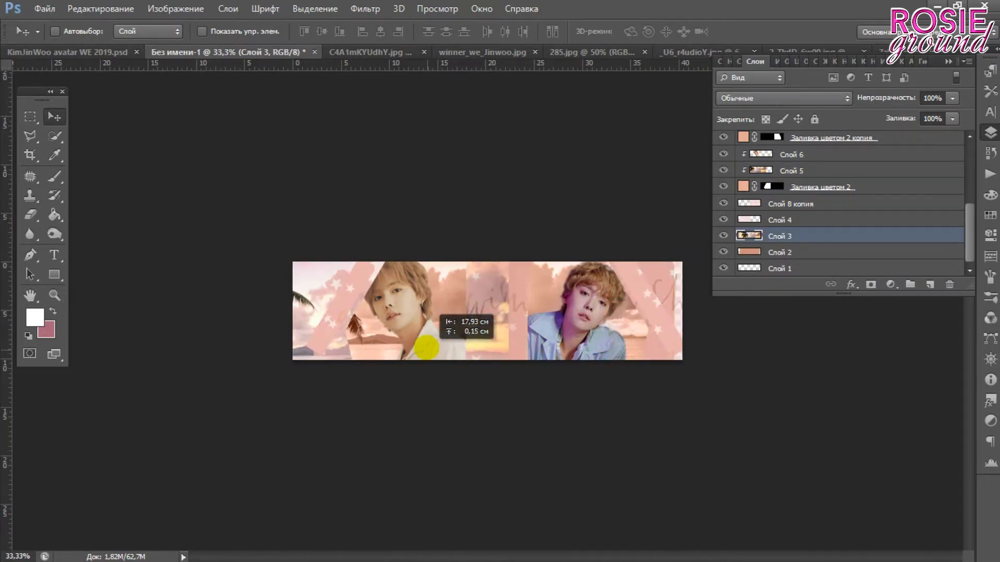
- Move the Слой 3 background left to cover the banner's transparent edge
drag(559, 343, 578, 334)
drag(696, 306, 651, 321)
key(ctrl+plus)
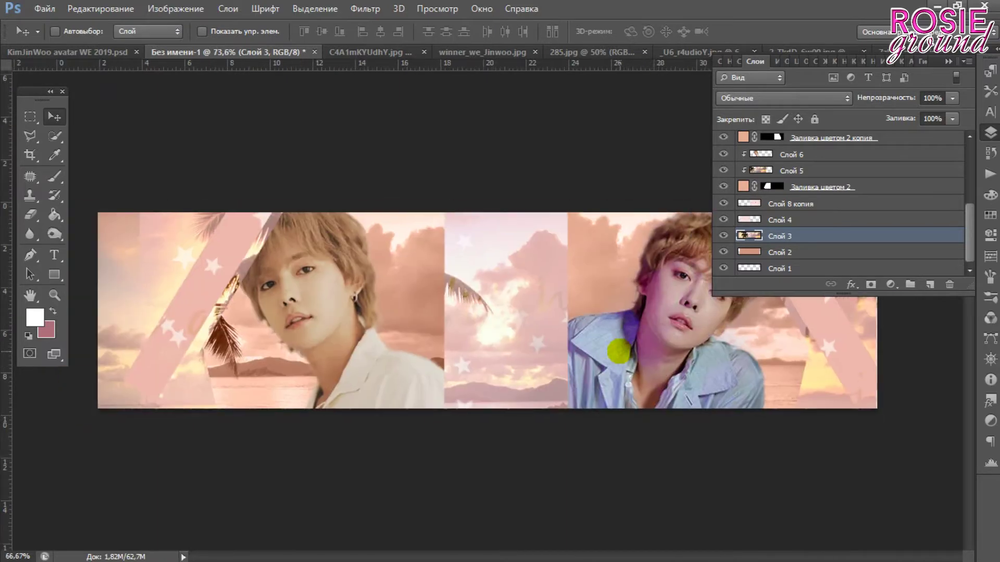
- Scale and reposition the portrait layers from Слой 6 to Заливка цветом 2 with Free Transform
click(792, 154)
scroll(751, 177, up, 1)
shift+click(752, 203)
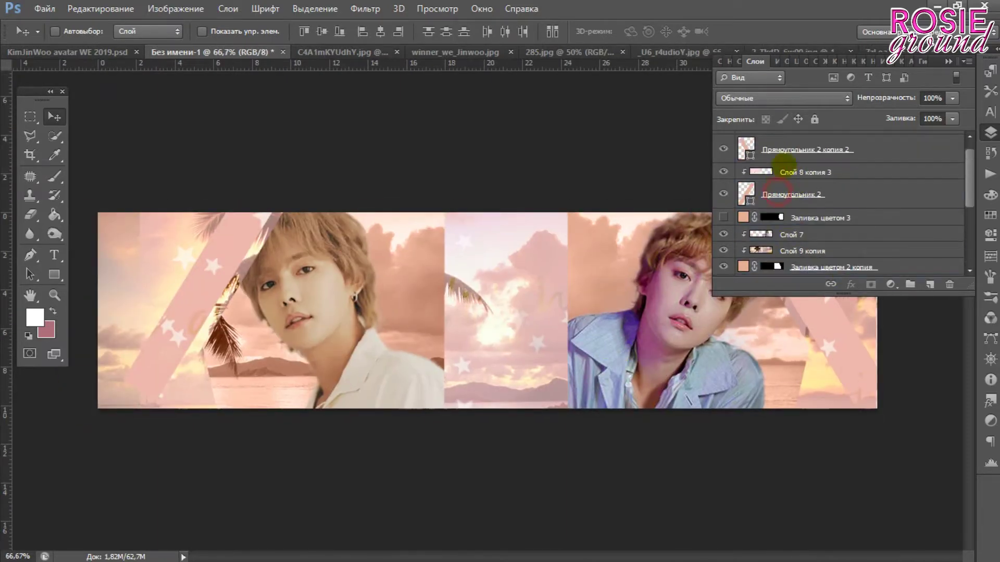
scroll(822, 162, down, 1)
shift+click(822, 231)
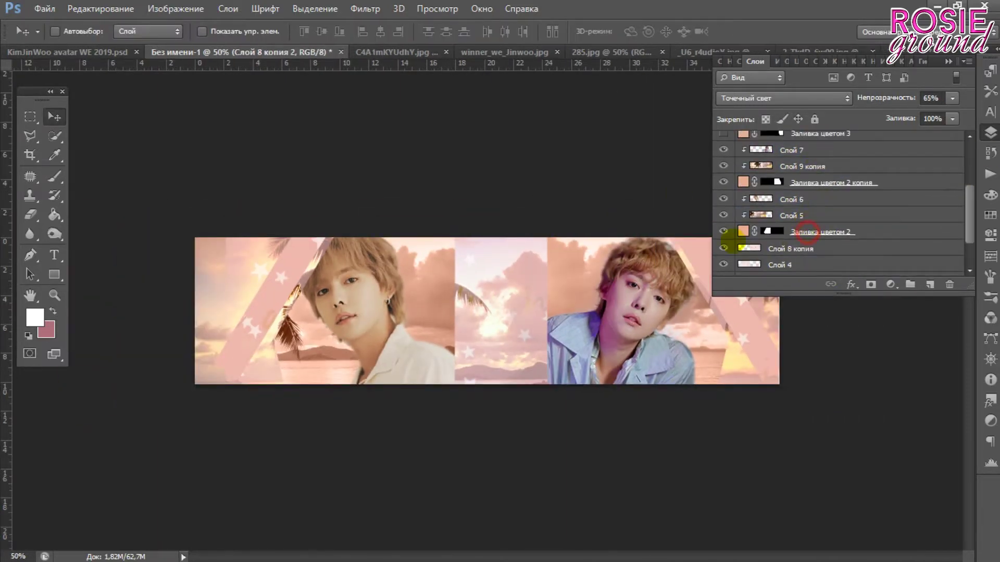
key(ctrl+minus)
key(ctrl+t)
mouse_move(197, 125)
mouse_down()
mouse_move(238, 174)
mouse_move(588, 368)
mouse_up()
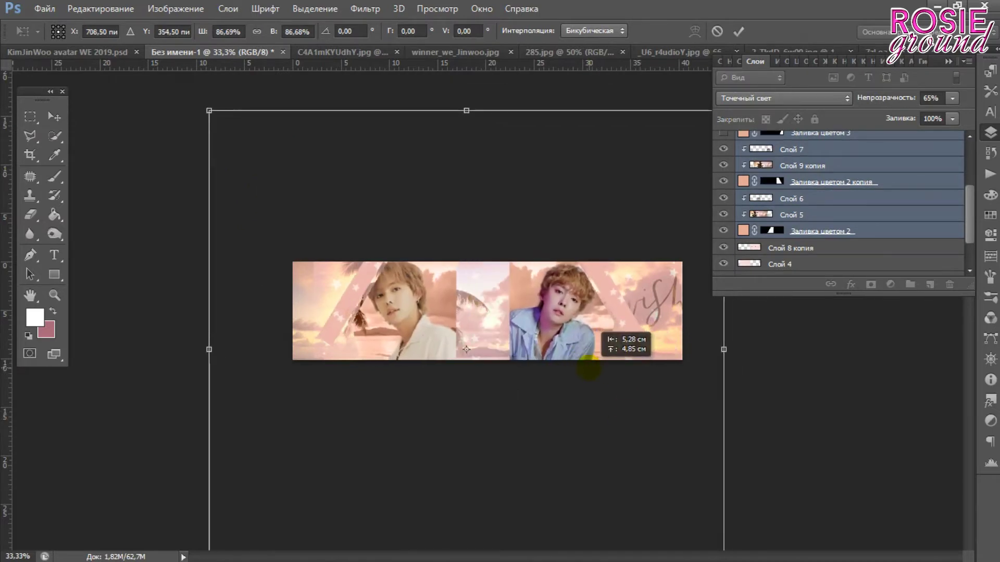
key(Return)
- Move the white-shirt portrait to the right and the blue-shirt portrait group to the left
click(792, 198)
shift+click(820, 231)
drag(391, 323, 610, 322)
scroll(830, 205, up, 4)
click(787, 245)
shift+click(848, 210)
scroll(848, 209, up, 2)
ctrl+click(843, 139)
ctrl+click(843, 162)
drag(619, 313, 400, 312)
- Shift the Заливка цветом 2 portrait layers into place with Free Transform
key(ctrl+t)
double_click(500, 309)
scroll(875, 198, down, 4)
shift+click(875, 187)
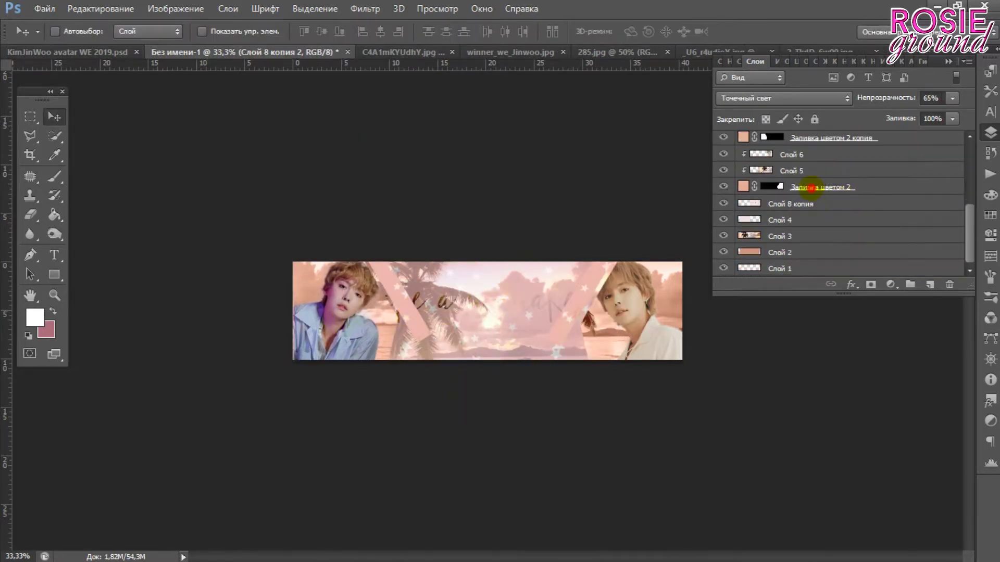
key(ctrl+t)
drag(587, 245, 553, 232)
key(Return)
- Move Слой 8 копия 3 and Прямоугольник 2 above Слой 6 and push the right portrait rightwards
drag(828, 137, 791, 318)
scroll(781, 208, up, 2)
key(ctrl+t)
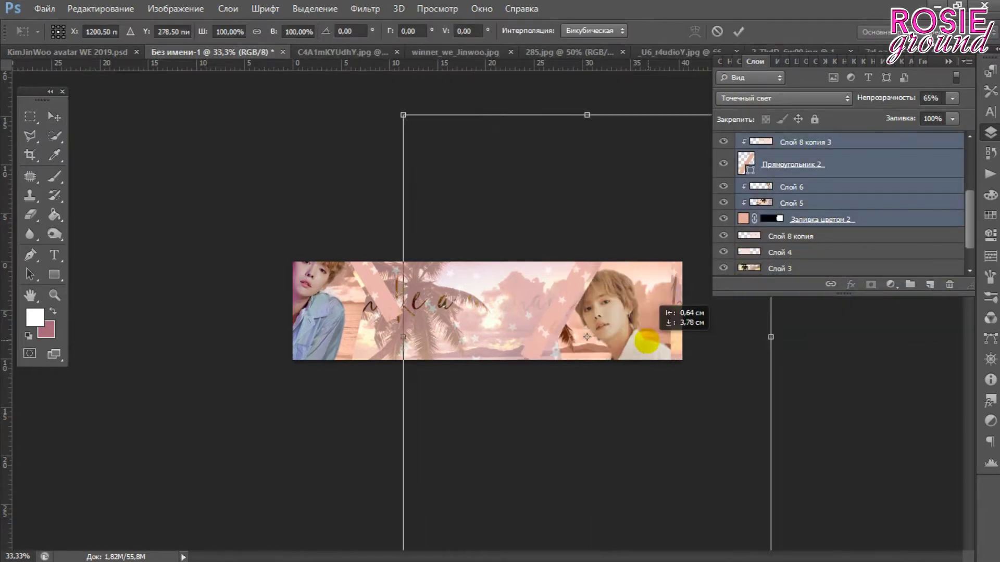
drag(647, 336, 669, 337)
key(Return)
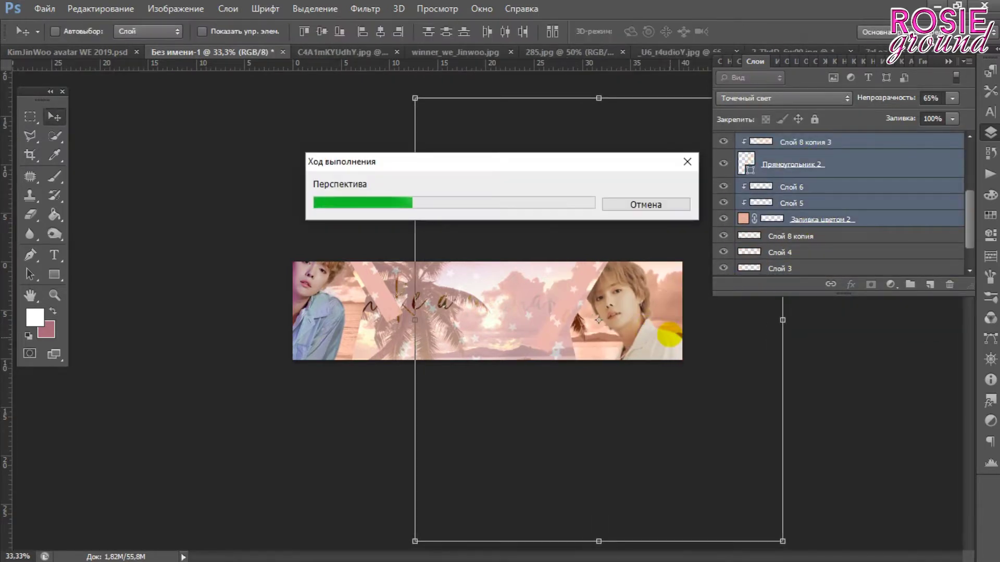
scroll(830, 201, up, 3)
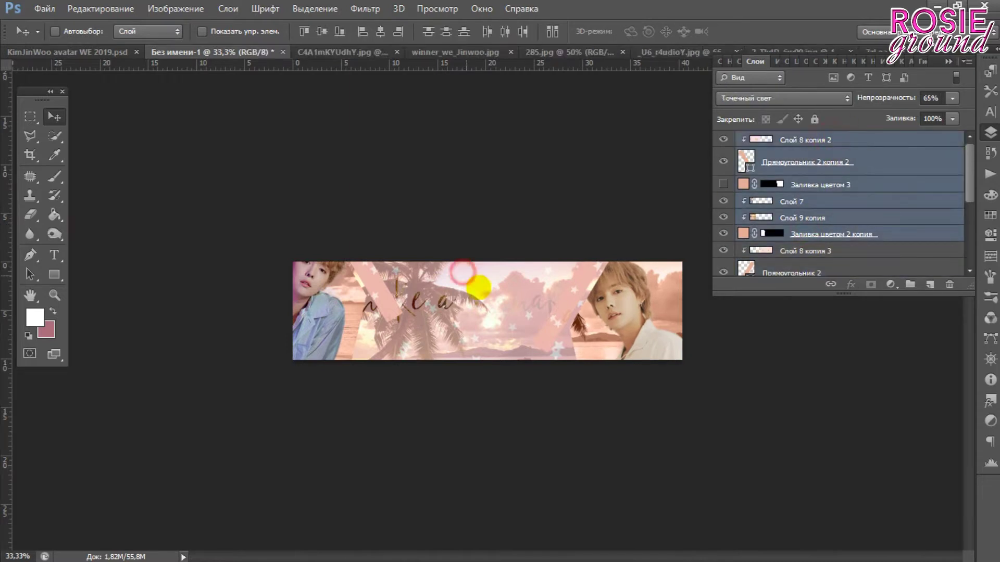
drag(509, 303, 620, 333)
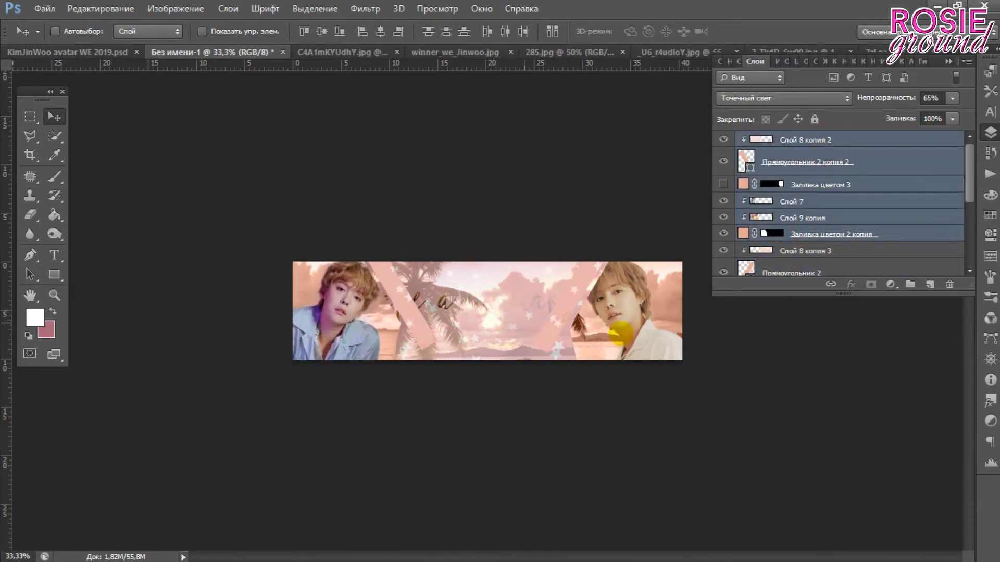
key(ctrl+plus)
key(ctrl+plus)
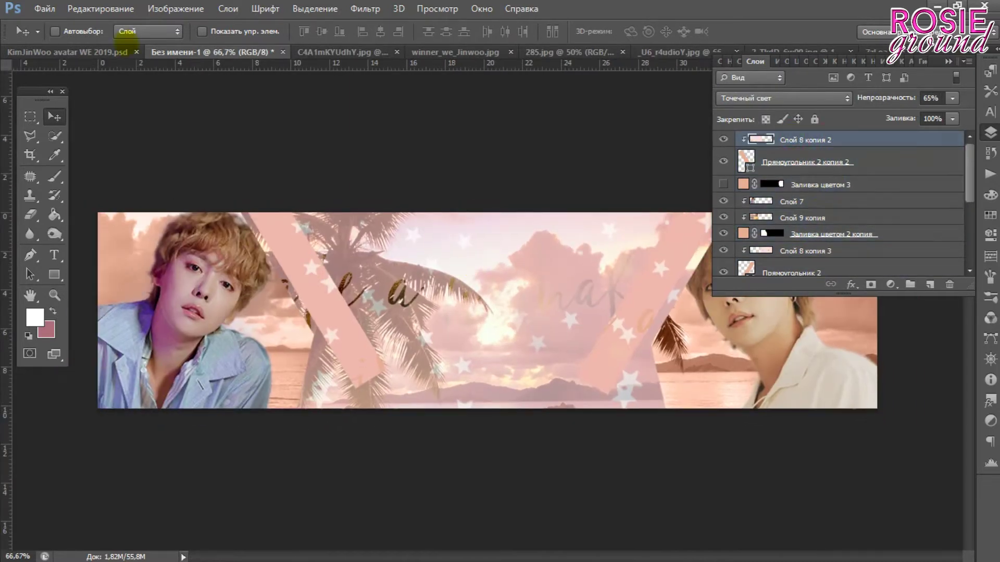
key(ctrl+shift+Tab)
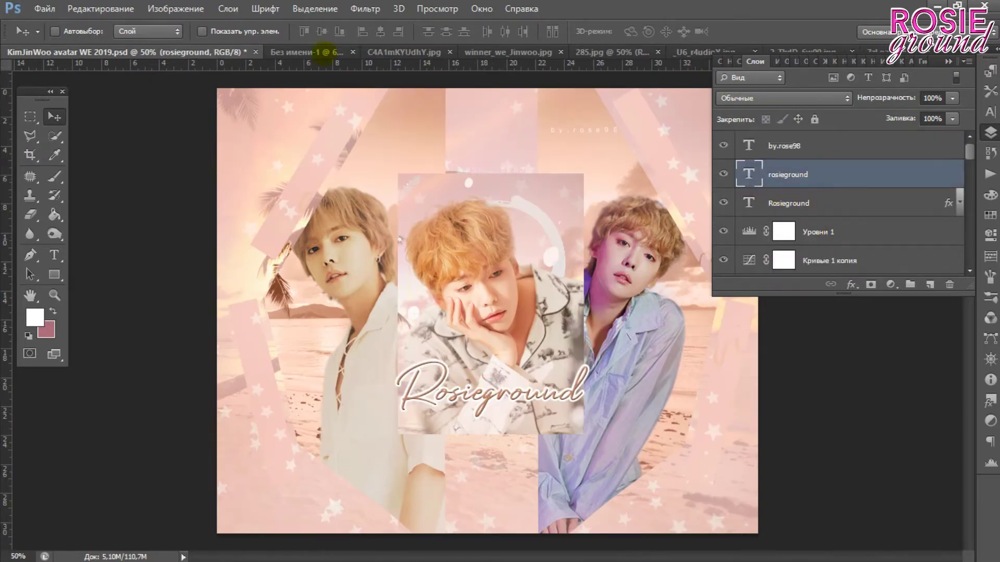
- Enlarge the Rosieground script and place it on the banner
click(322, 52)
right_click(602, 319)
key(Escape)
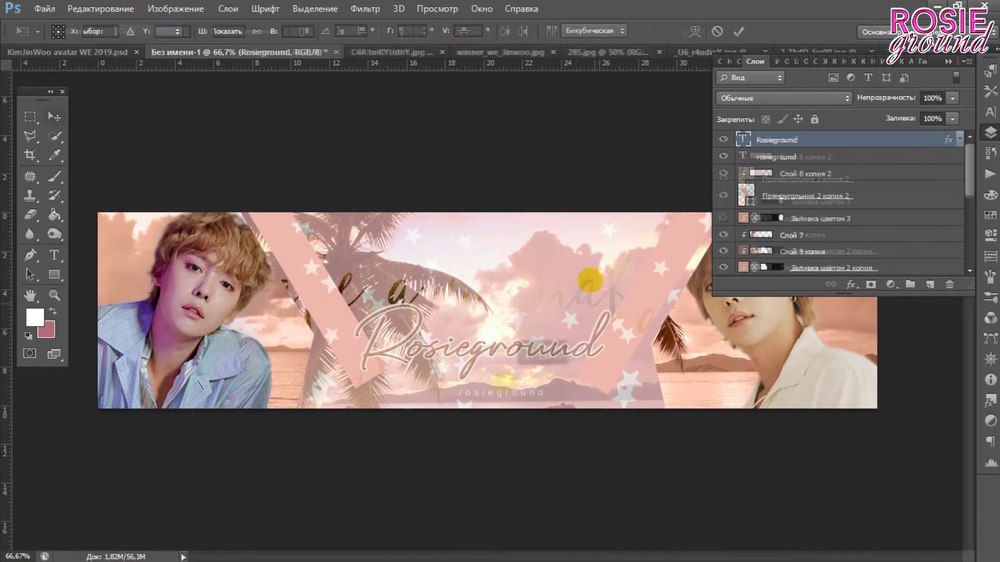
drag(585, 275, 614, 348)
key(Return)
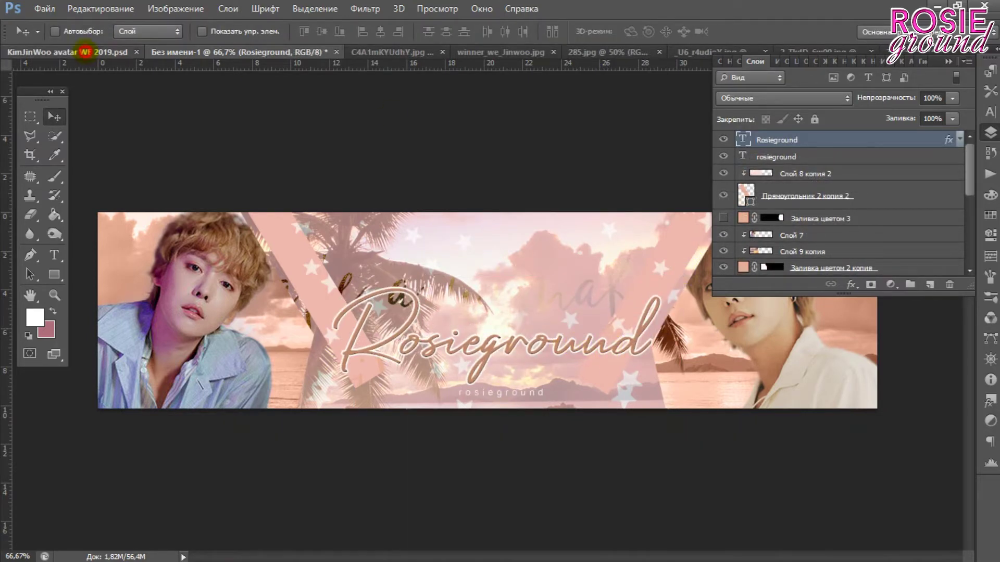
- Position the by.rose98 text on the banner
click(83, 53)
drag(776, 140, 572, 286)
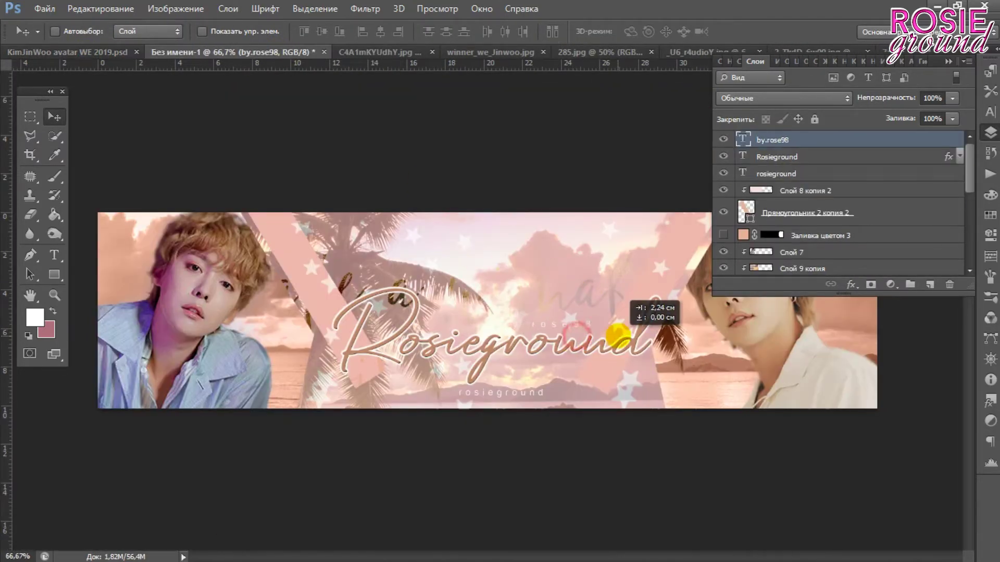
key(ctrl+shift+Tab)
- Bring the pink overlay Слой 8 in below the text and stretch it across the banner
drag(749, 194, 572, 308)
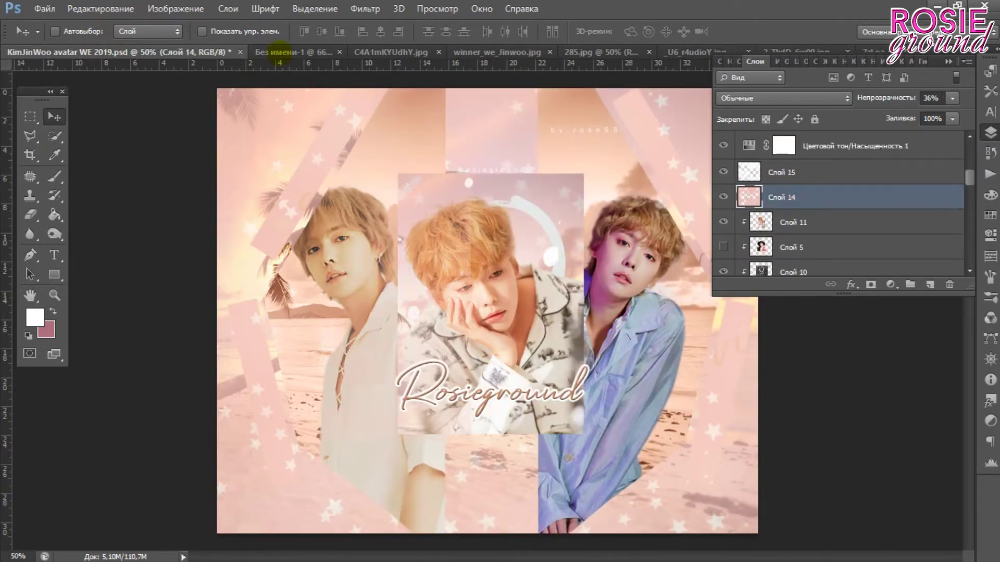
drag(750, 140, 759, 190)
click(888, 196)
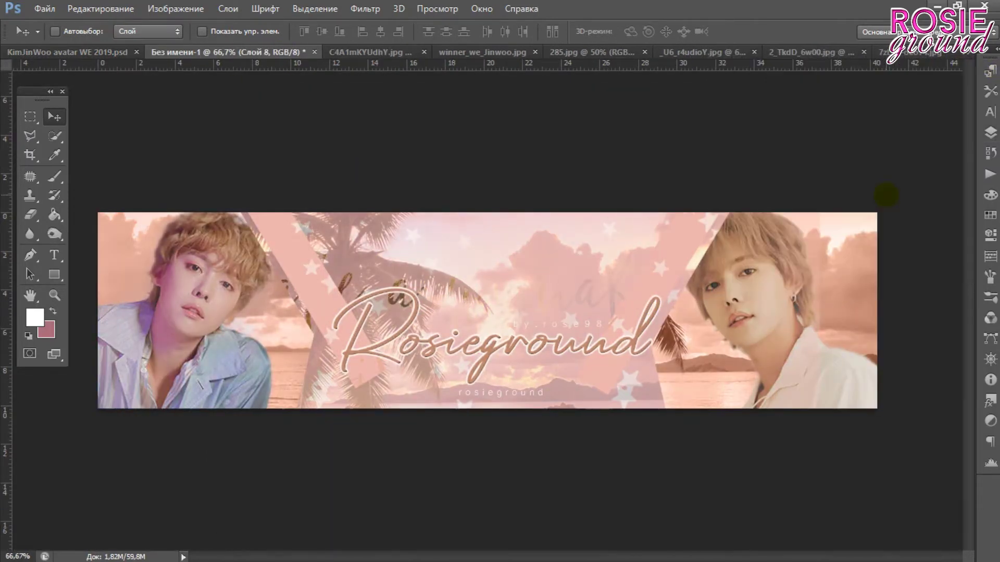
key(ctrl+minus)
key(ctrl+t)
drag(736, 432, 777, 432)
drag(487, 210, 487, 238)
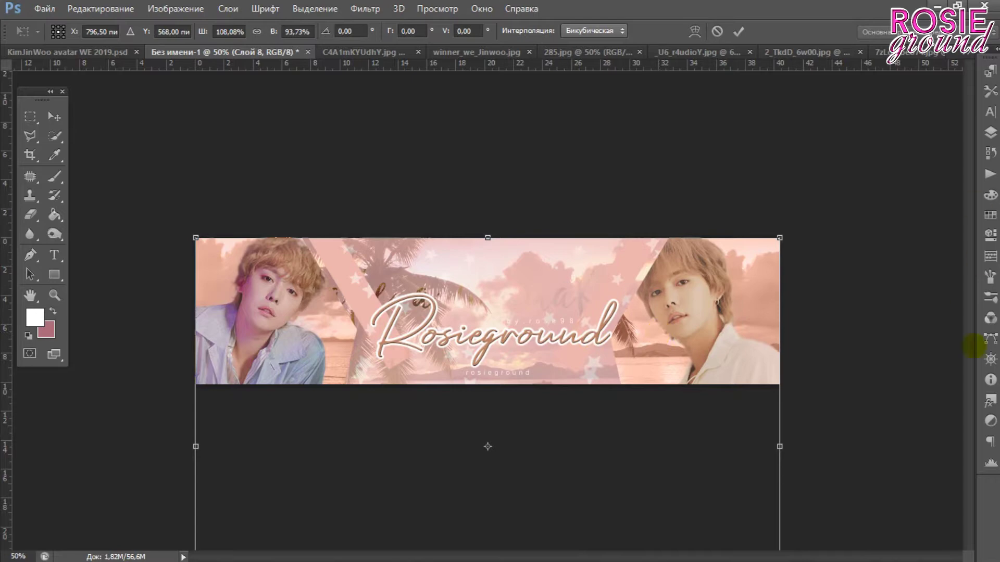
- Pull the overlay's bottom edge up so it fits the banner
key(ctrl+minus)
key(ctrl+minus)
drag(485, 483, 487, 347)
key(Return)
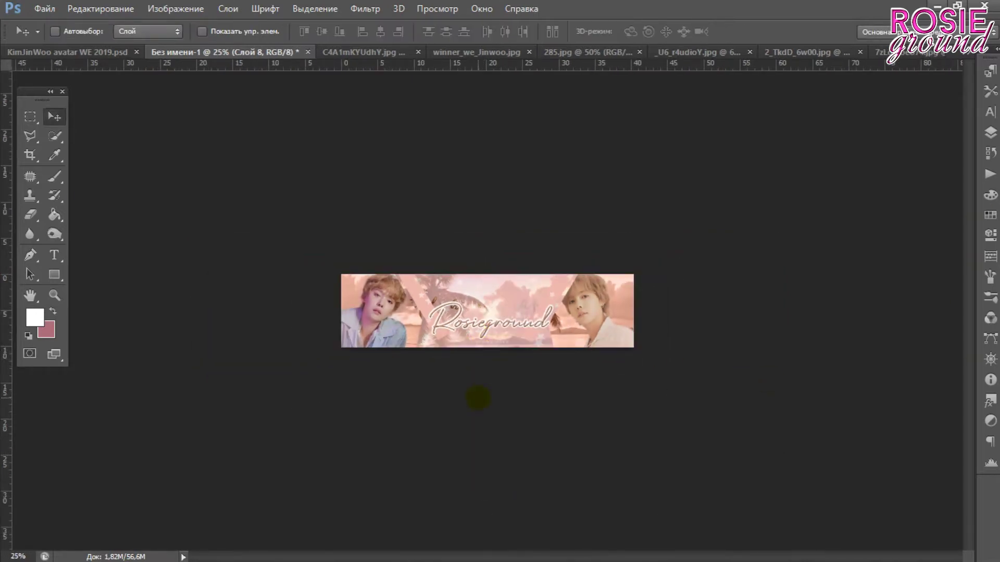
key(ctrl+plus)
key(ctrl+plus)
key(ctrl+plus)
key(F7)
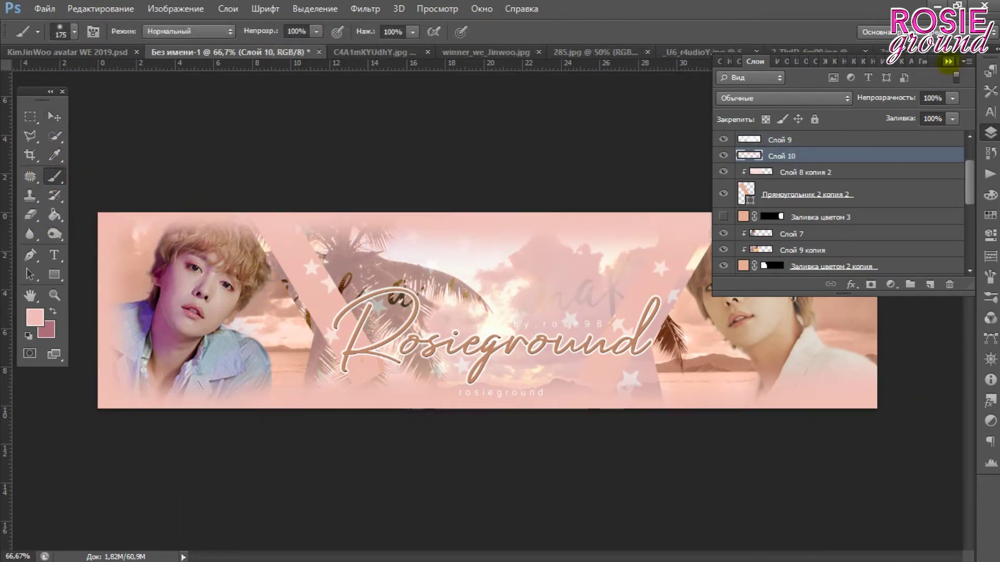
- On a new layer, paint a soft 400 px pink wash across the banner at 24% opacity
click(947, 61)
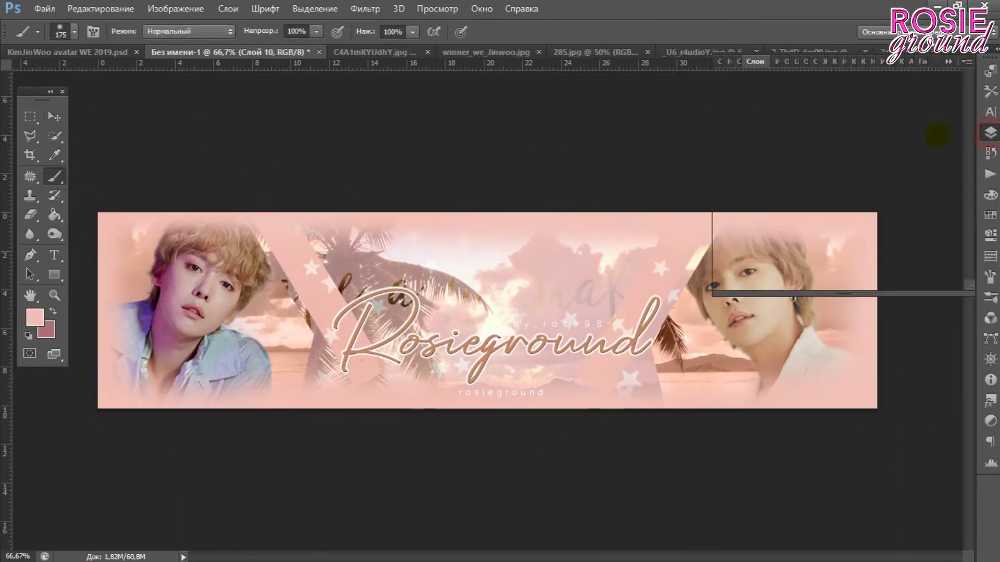
click(990, 132)
key(ctrl+shift+alt+n)
key(bracketright)
key(bracketright)
key(bracketright)
click(281, 328)
drag(148, 242, 208, 365)
key(F7)
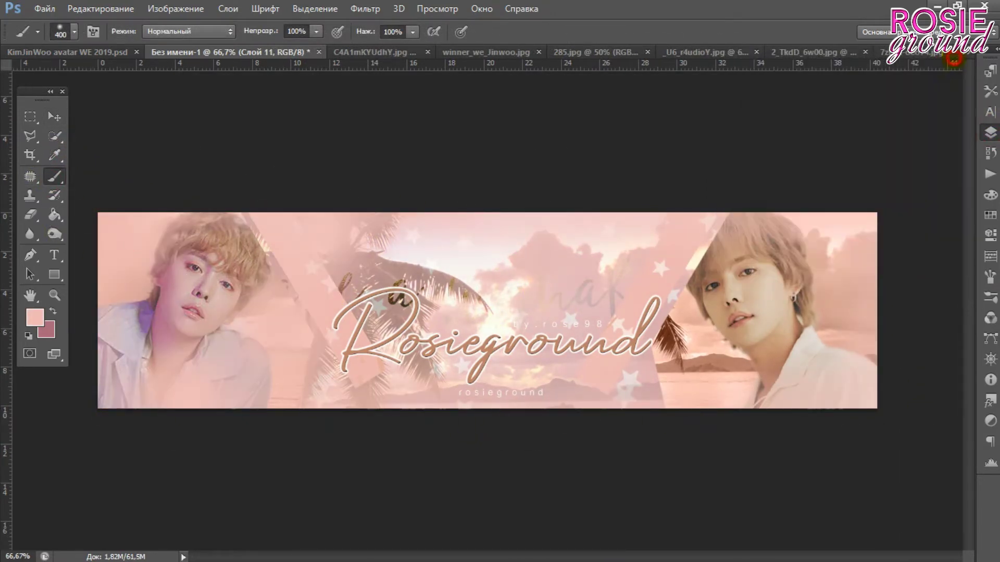
drag(573, 234, 781, 364)
drag(500, 263, 364, 312)
click(990, 132)
drag(911, 97, 902, 97)
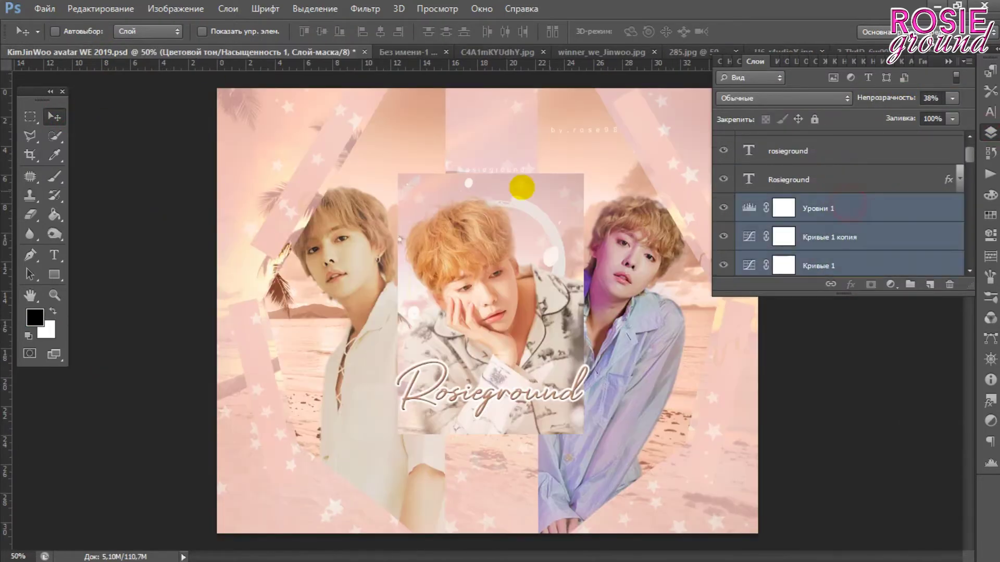
- On Слой 8 копия, erase around the palm left of the Rosieground title with a 250 px eraser
click(411, 52)
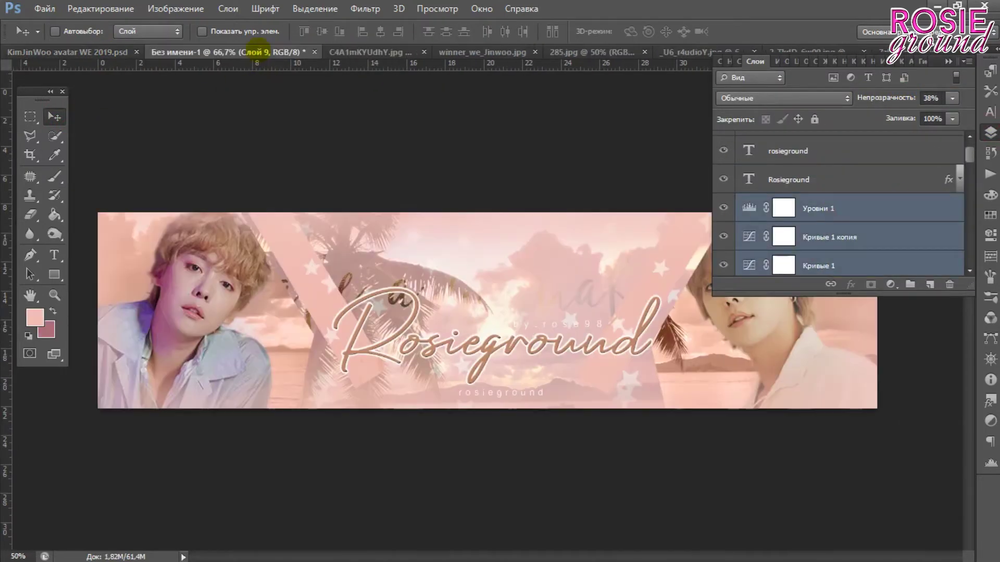
scroll(814, 156, up, 1)
click(775, 225)
scroll(826, 189, down, 3)
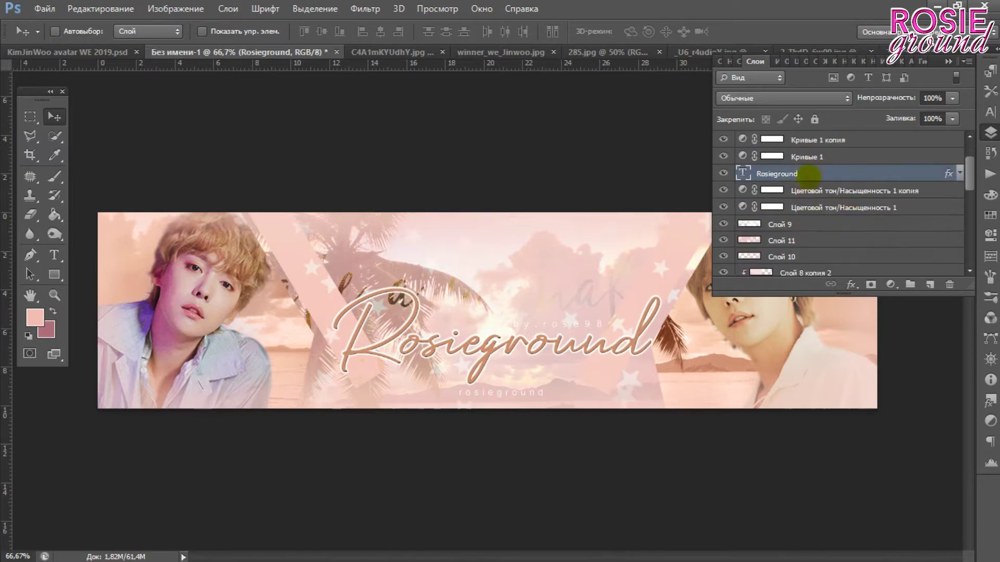
scroll(758, 223, down, 5)
click(779, 204)
key(e)
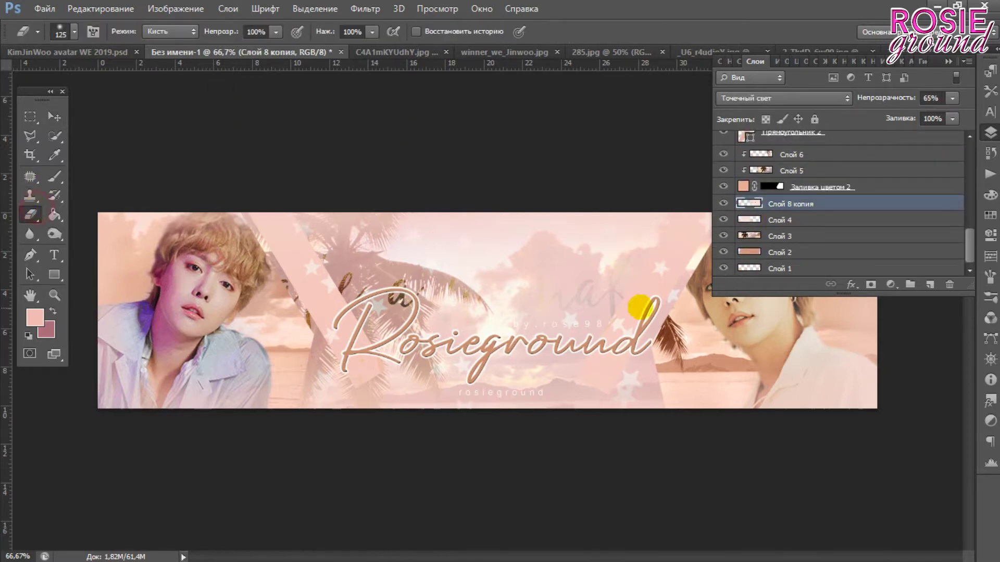
key(alt+bracketleft)
key(bracketright)
key(bracketright)
key(bracketright)
drag(391, 290, 257, 232)
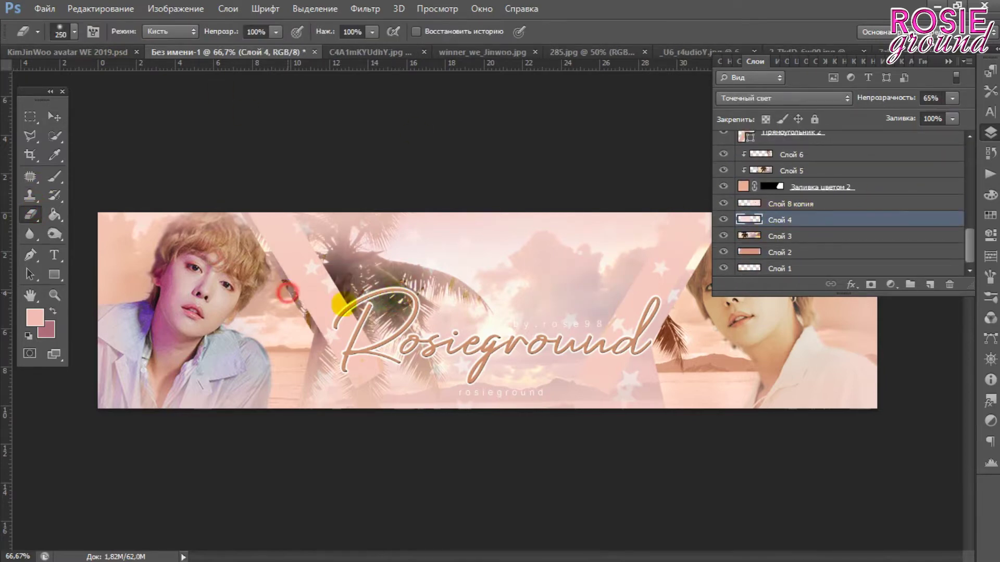
drag(442, 343, 441, 319)
- Move the small rosieground and credit text layers below Кривые 1, then begin saving under a new name
key(v)
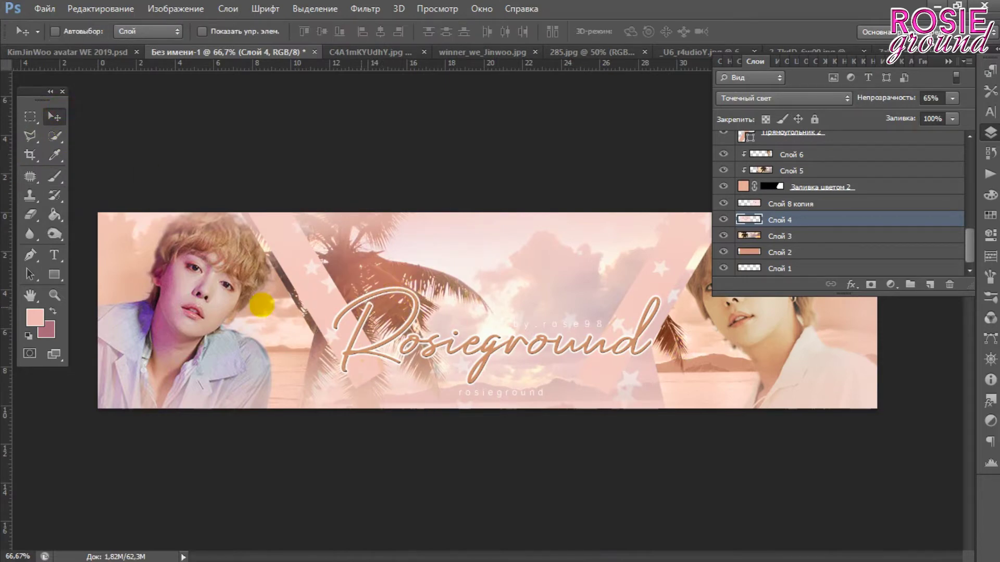
key(ctrl+minus)
scroll(815, 165, up, 5)
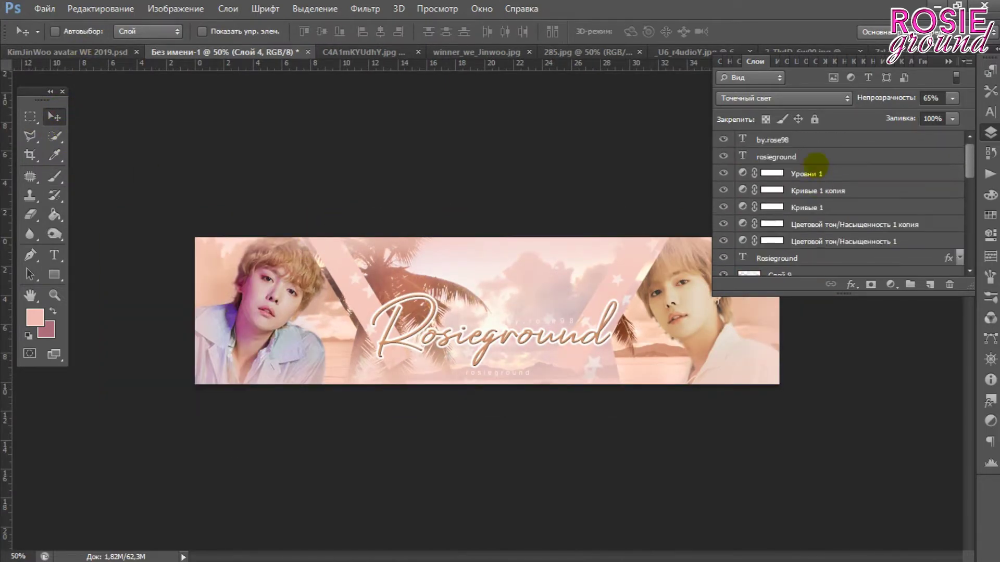
drag(801, 156, 801, 216)
drag(791, 140, 791, 199)
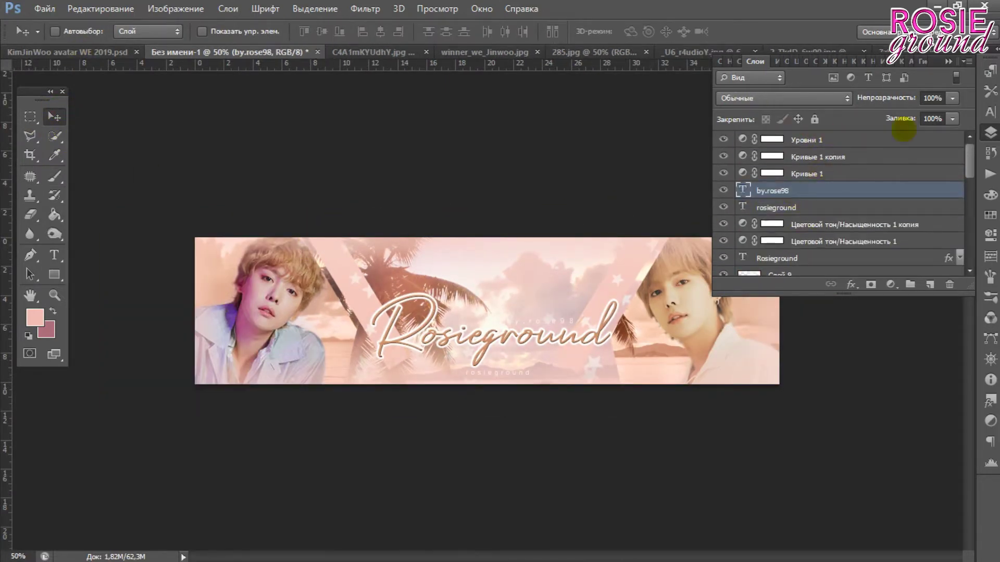
click(989, 132)
click(44, 9)
click(63, 149)
- Save the banner as a PSD in the Winner folder, with the name ending 'avatarWE2019OBL'
click(111, 179)
double_click(594, 250)
drag(275, 364, 156, 364)
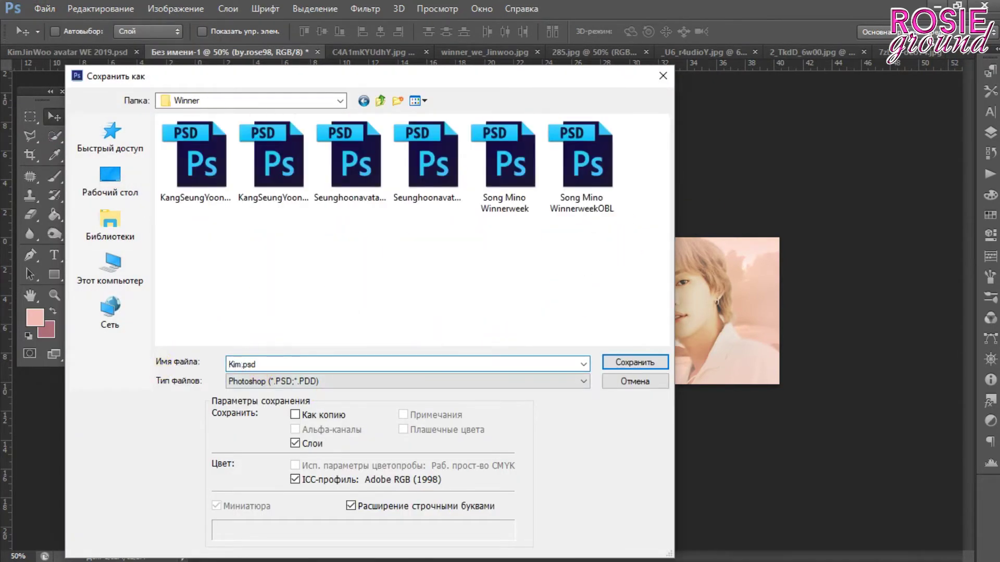
text(JinWooavatarWE2019)
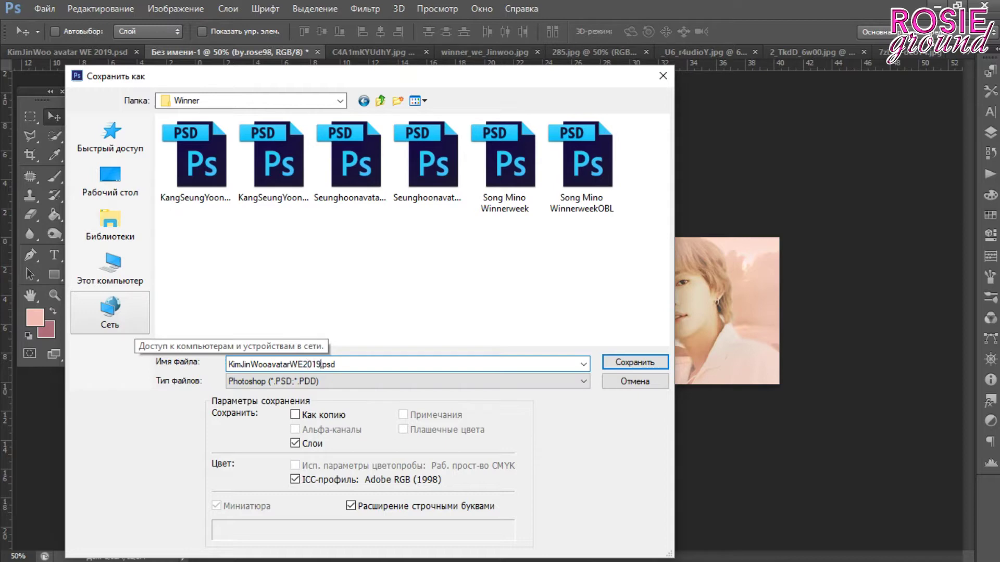
text(OBL)
key(Return)
click(44, 9)
key(Escape)
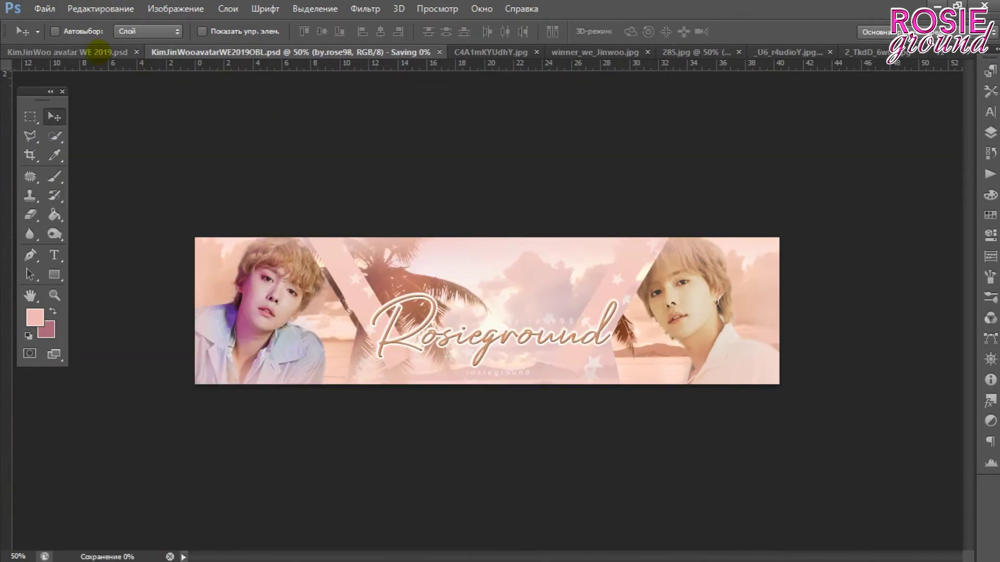
- Save the three-portrait collage as a layered PSD in the Winner folder
click(99, 52)
click(45, 9)
click(73, 136)
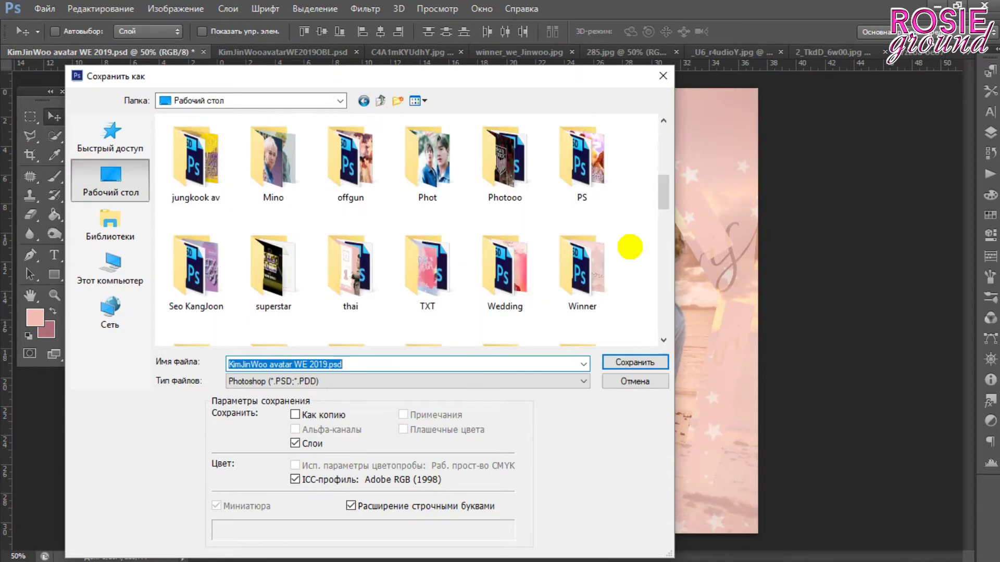
double_click(582, 265)
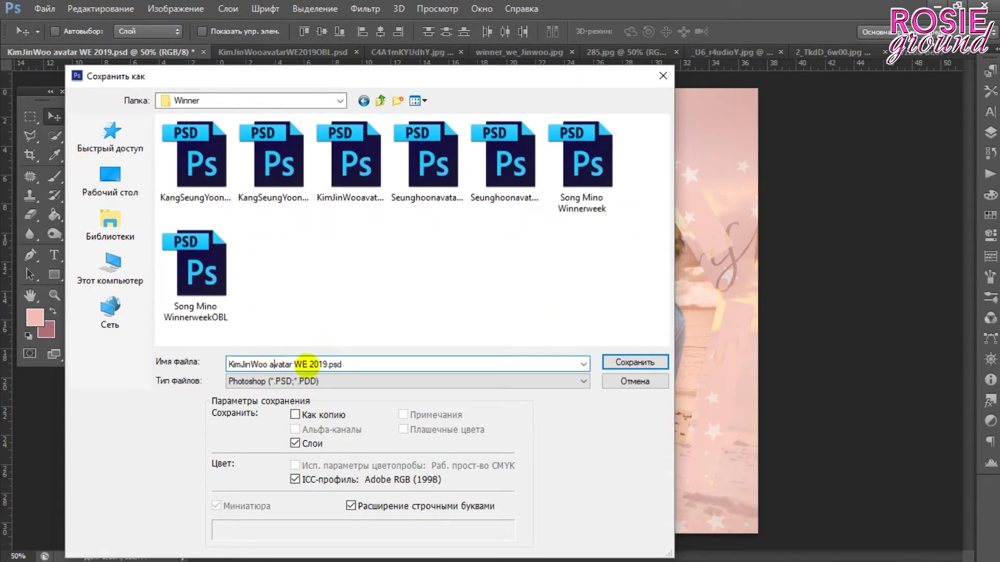
click(596, 362)
click(705, 163)
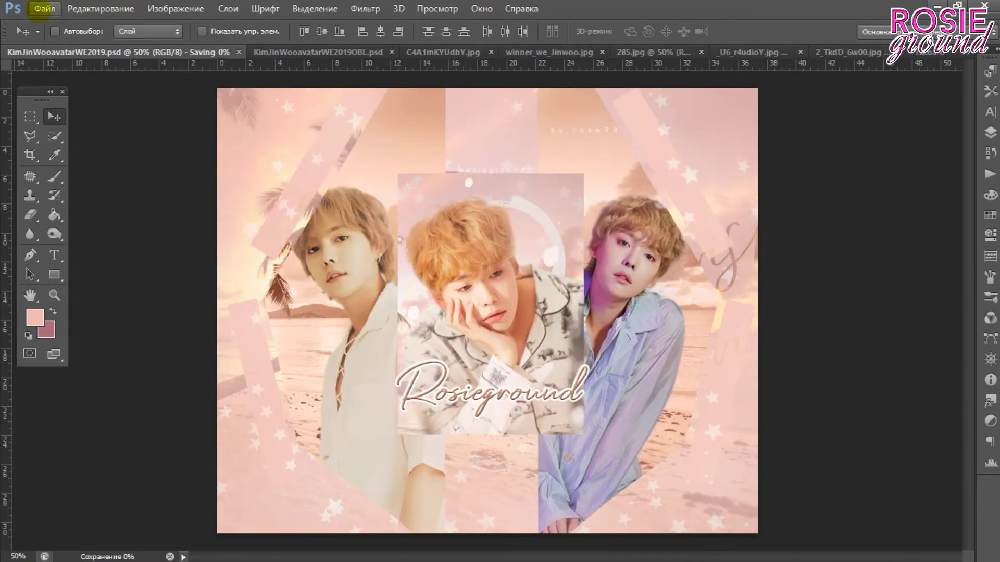
- Save a JPEG copy of the collage in the Winner folder
click(45, 9)
click(75, 142)
click(373, 378)
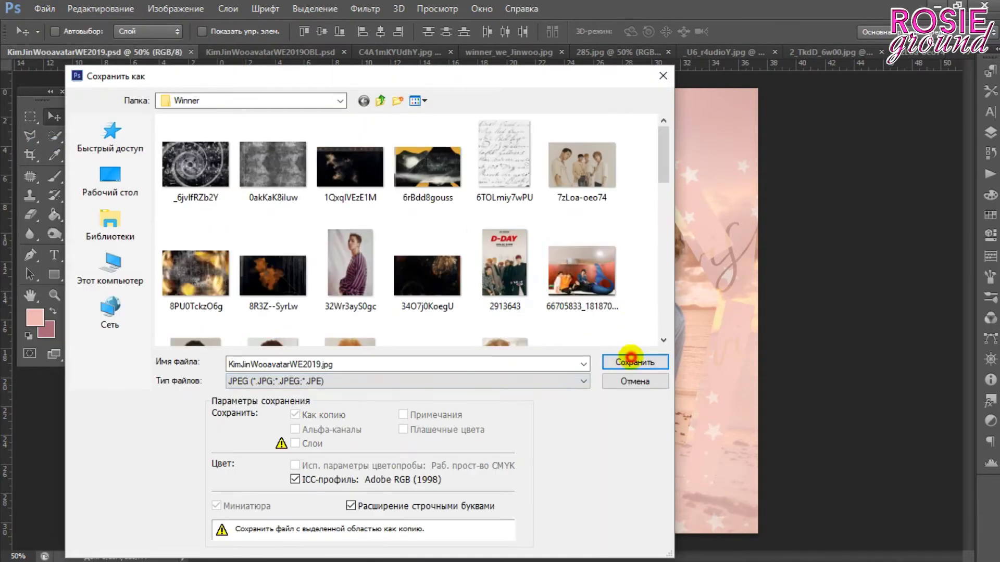
click(638, 357)
click(591, 129)
- Try saving a banner JPEG copy, decline replacing the existing file, and cancel
click(259, 52)
click(45, 9)
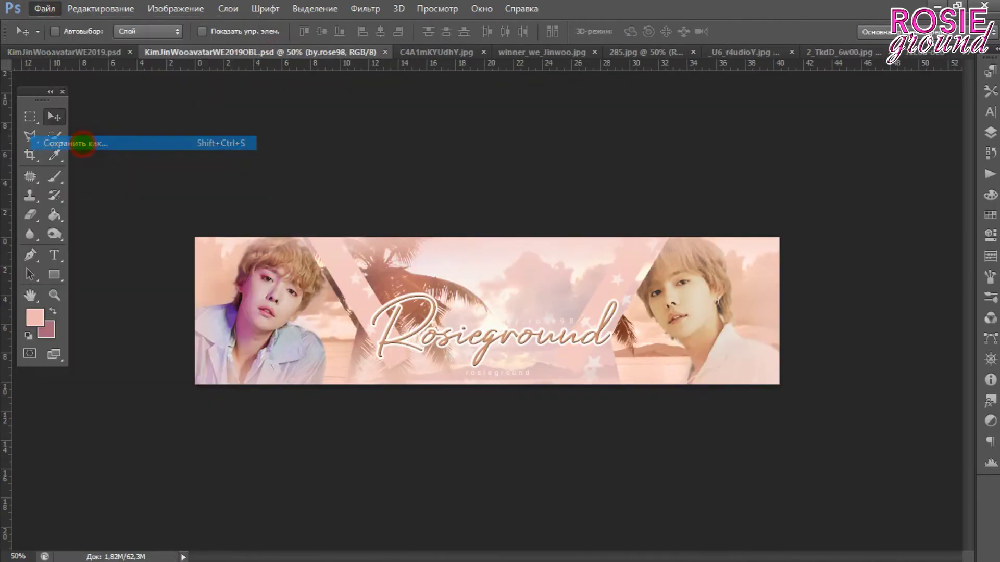
click(75, 143)
click(404, 381)
click(333, 264)
click(637, 361)
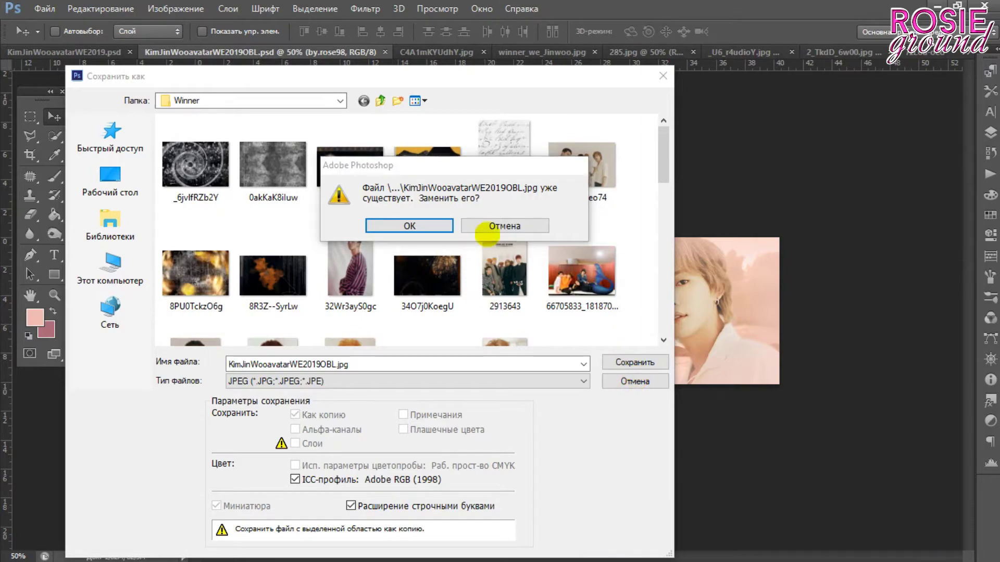
click(486, 226)
scroll(664, 183, down, 5)
click(663, 76)
- Return to the collage zoomed in, with the Eraser tool and Layers panel ready
click(95, 52)
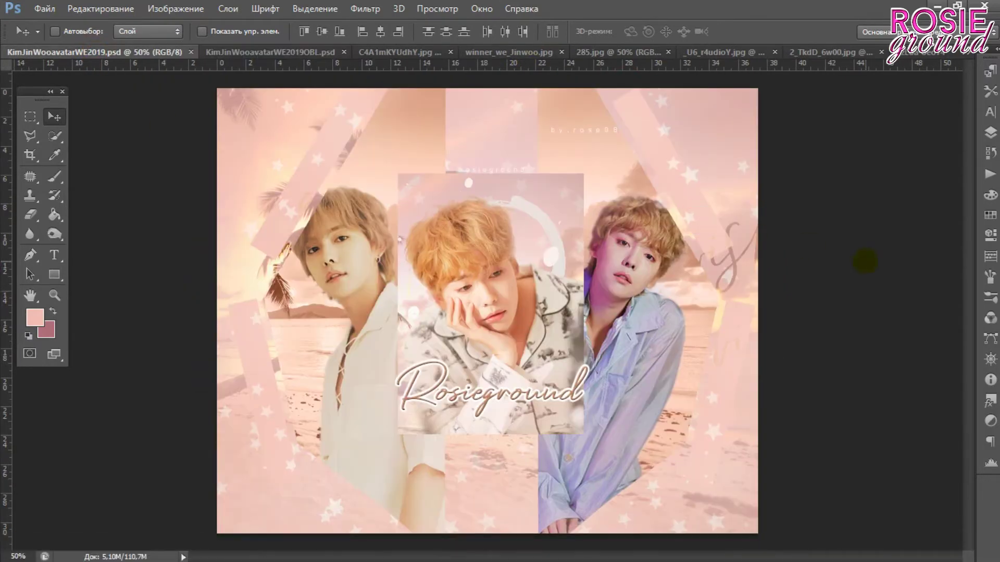
key(ctrl+plus)
key(e)
click(990, 133)
- Select Слой 6, shrink the eraser to size 35 at 39% opacity, and check History
scroll(833, 208, down, 3)
click(770, 240)
click(944, 67)
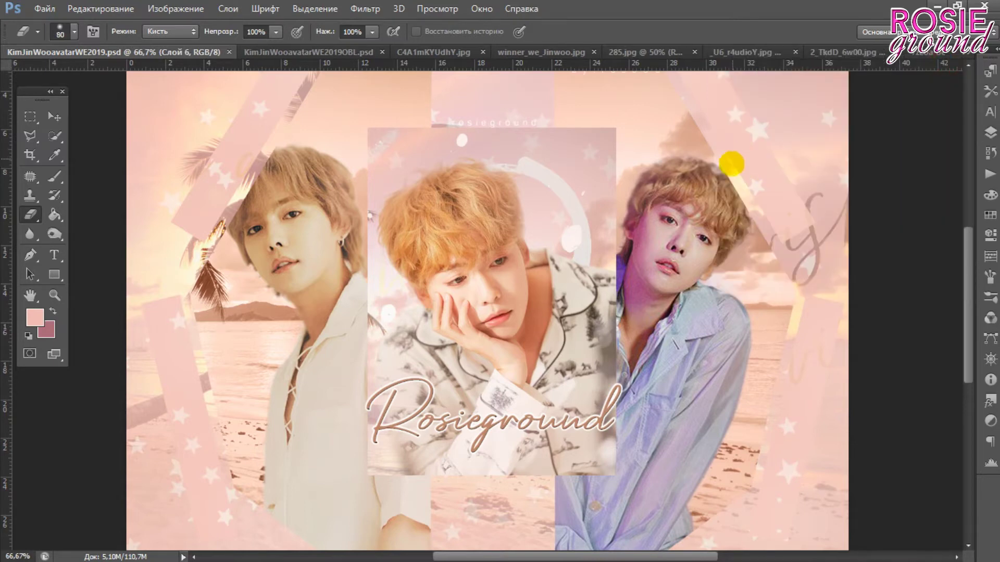
key(bracketleft)
key(bracketleft)
click(989, 153)
click(785, 225)
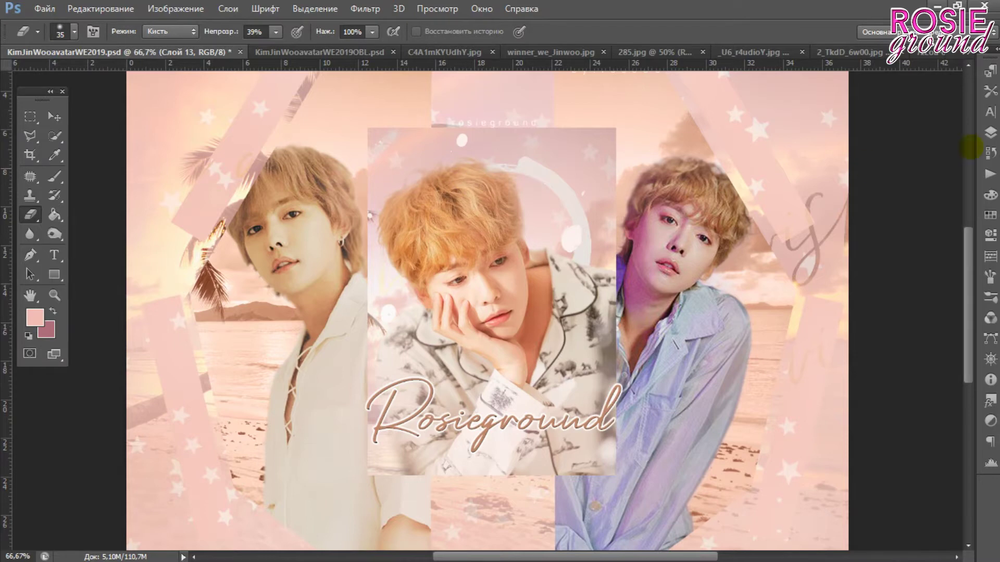
click(990, 131)
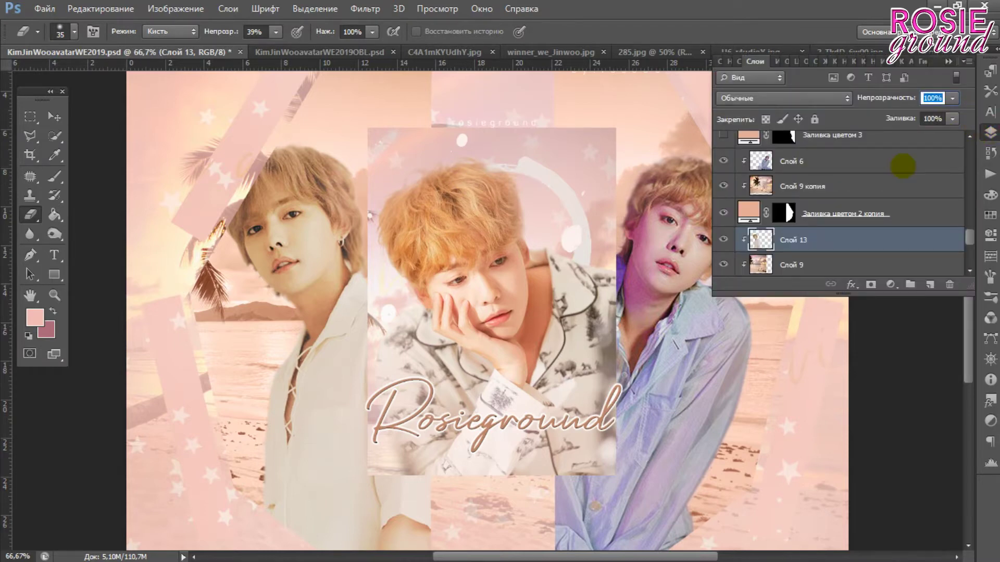
scroll(859, 193, up, 2)
click(803, 216)
click(944, 63)
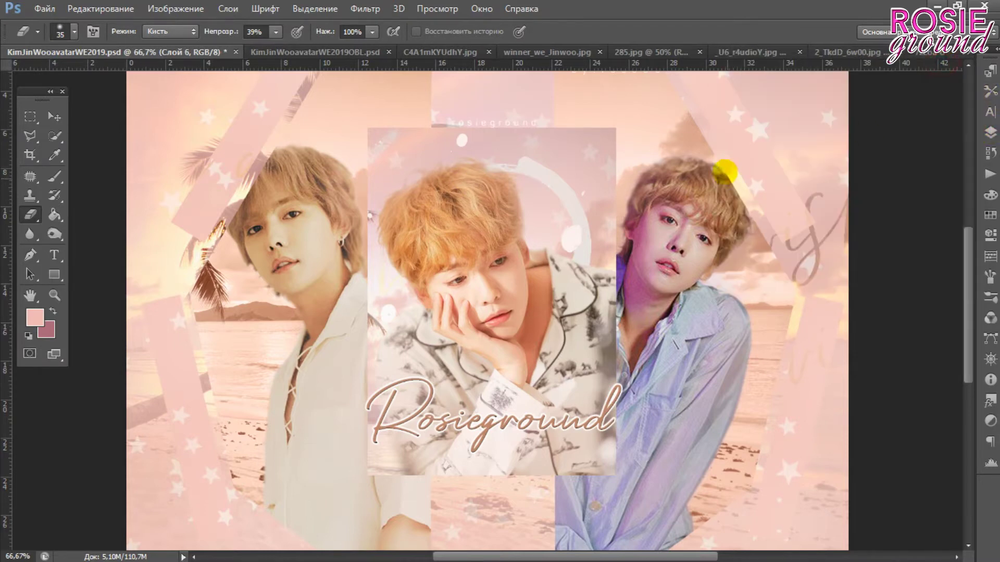
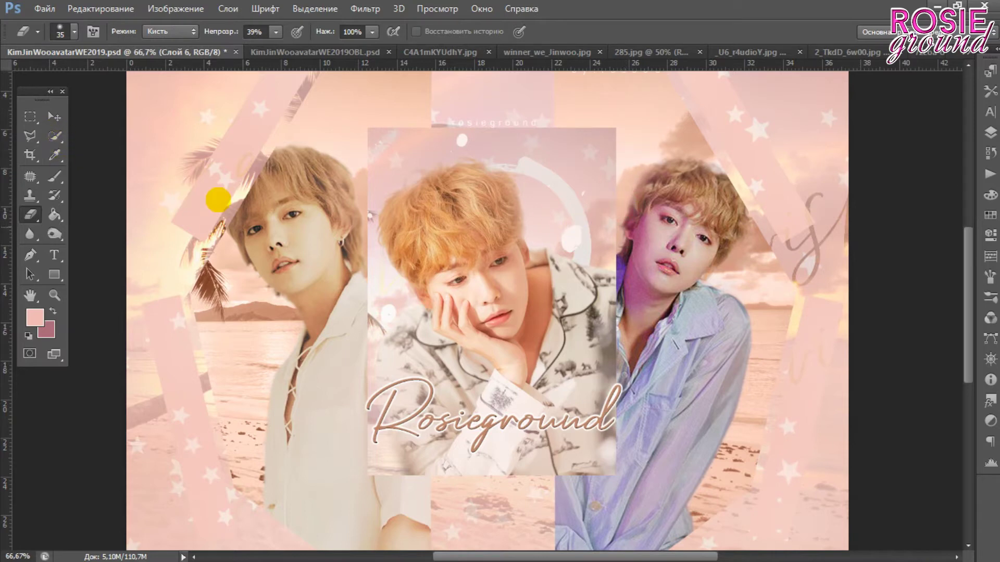
- Switch from the Eraser to the Move tool on the avatar document
click(53, 115)
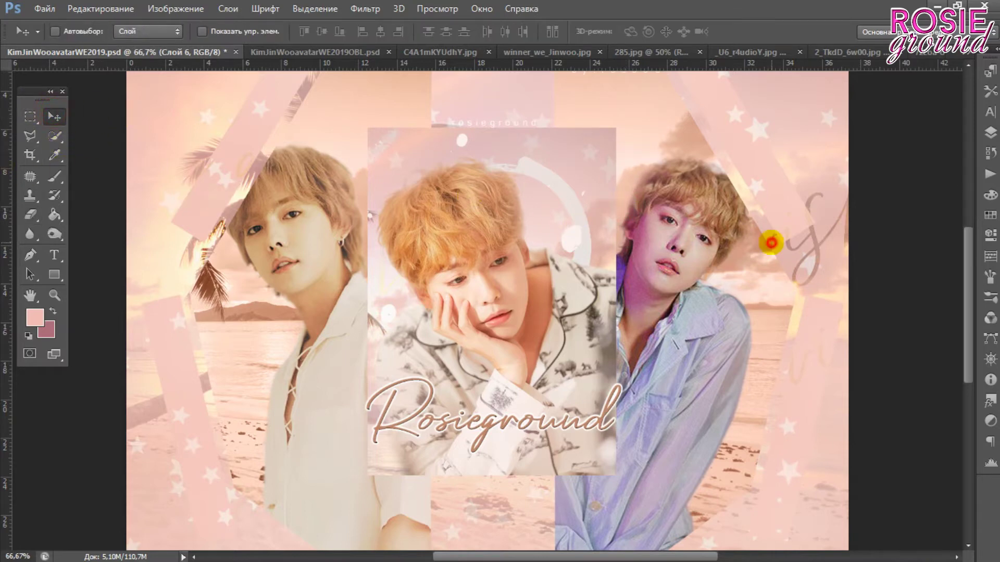
scroll(831, 281, up, 2)
scroll(832, 281, up, 1)
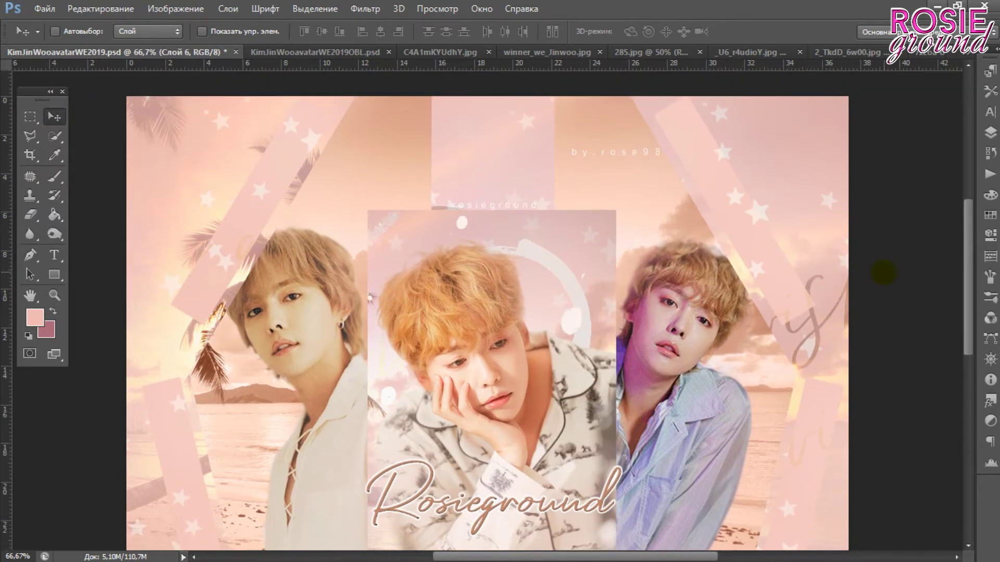
scroll(884, 274, down, 1)
scroll(883, 274, down, 1)
scroll(884, 272, down, 1)
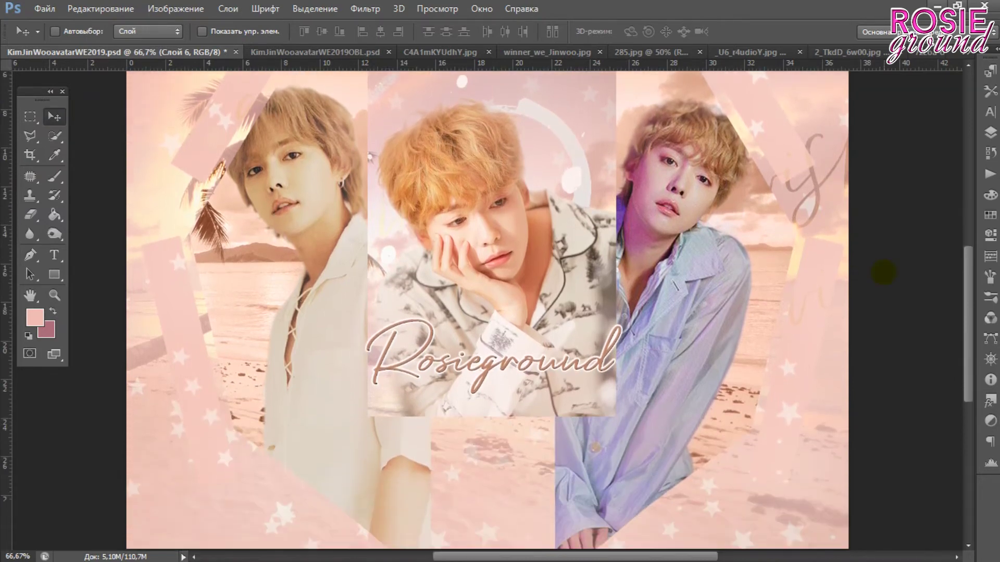
scroll(883, 272, down, 3)
alt+scroll(883, 272, down, 1)
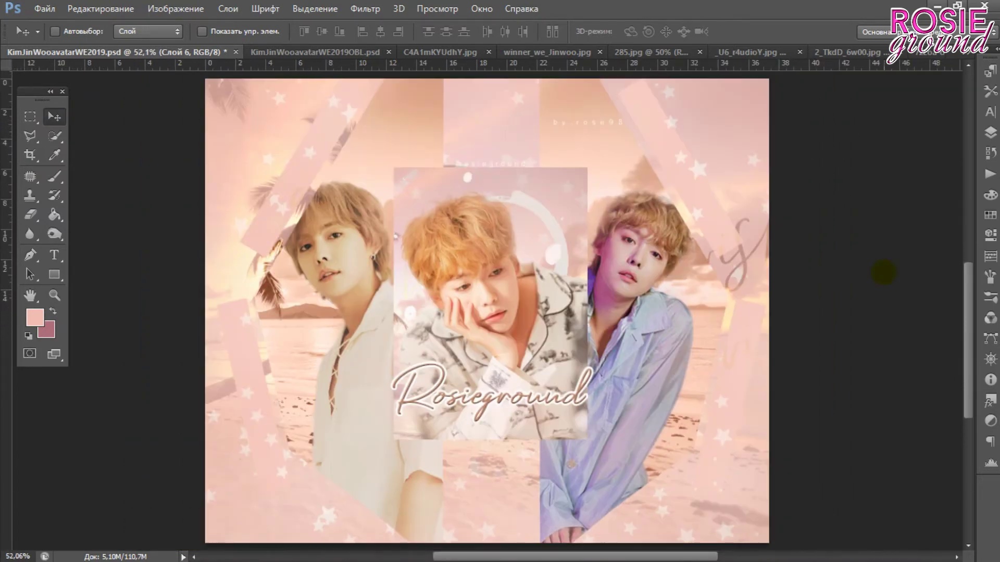
- In the banner, move the Rosieground layer above both Hue/Saturation layers
click(291, 52)
alt+scroll(685, 221, up, 1)
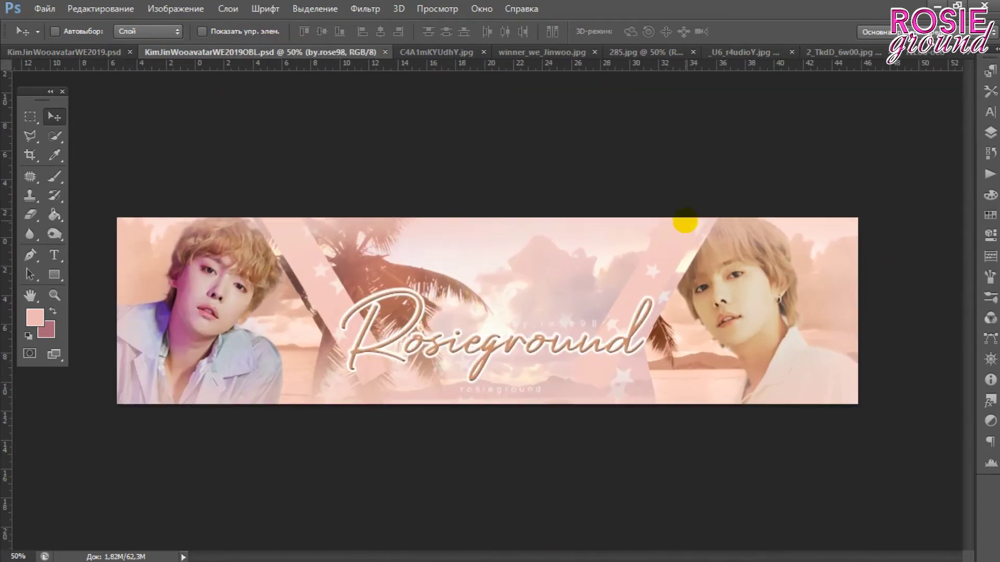
click(990, 132)
scroll(786, 198, up, 2)
scroll(786, 198, up, 2)
scroll(796, 219, up, 2)
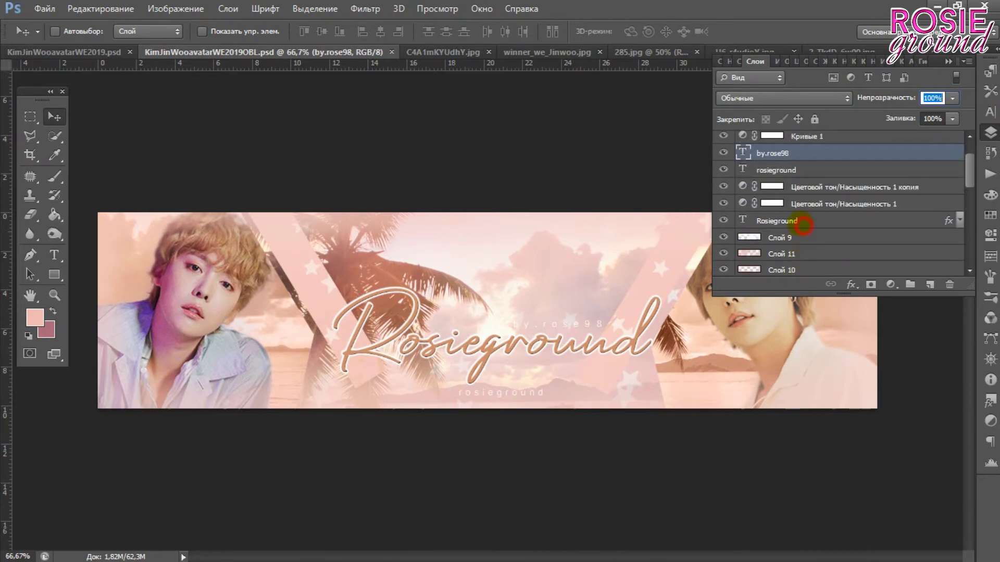
drag(800, 221, 776, 179)
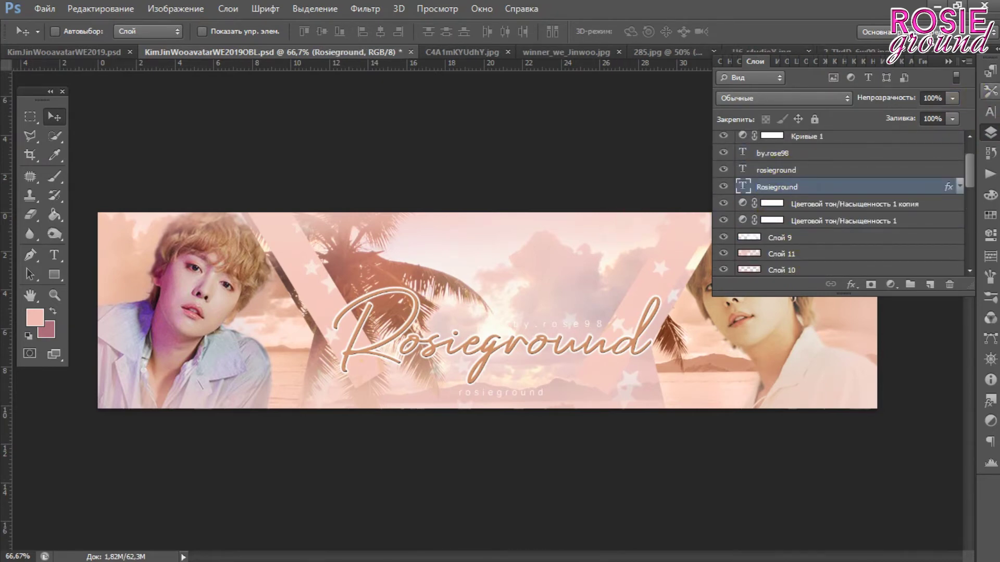
click(990, 131)
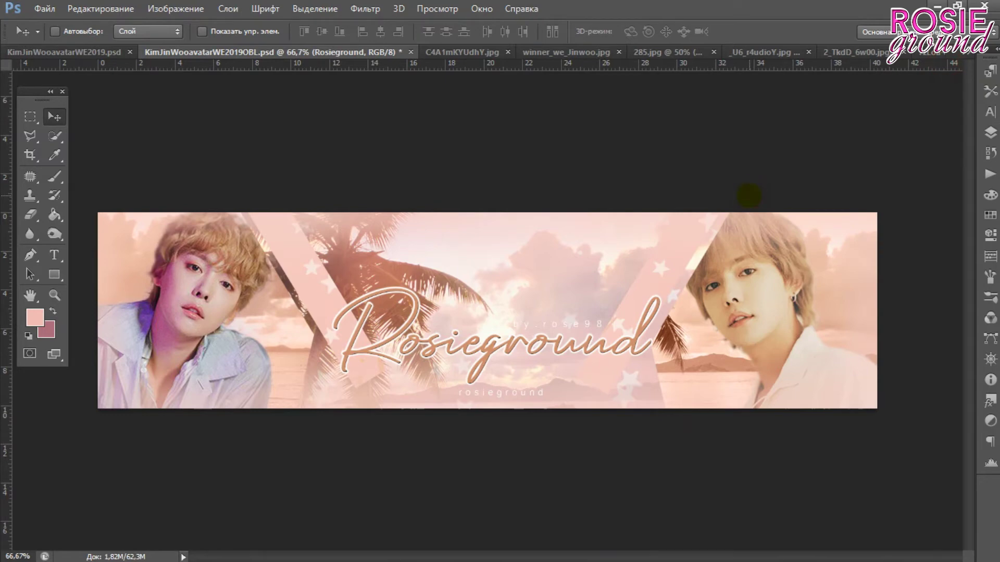
- Zoom the banner to 100% and select the Слой 7 portrait layer
key(ctrl+plus)
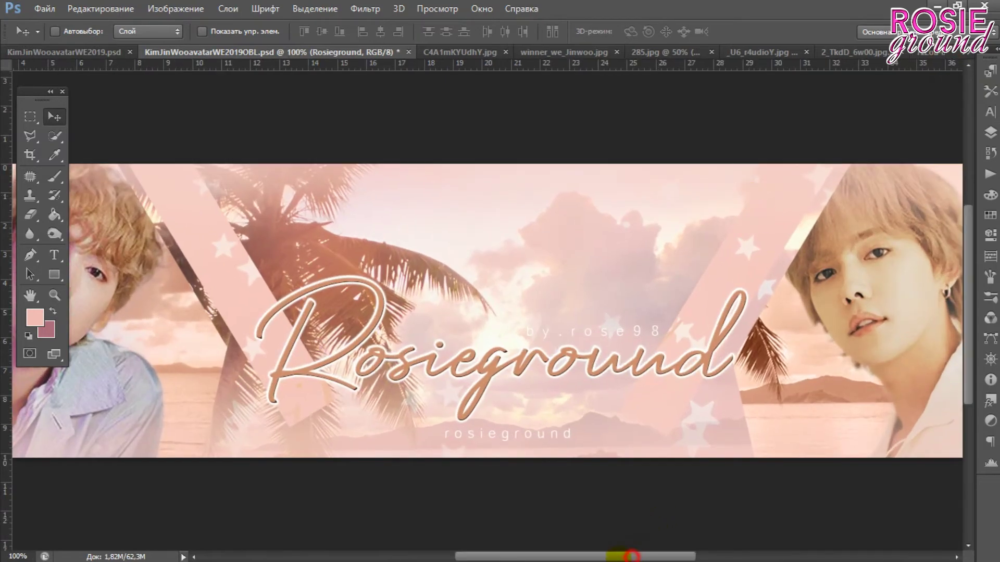
drag(632, 556, 570, 556)
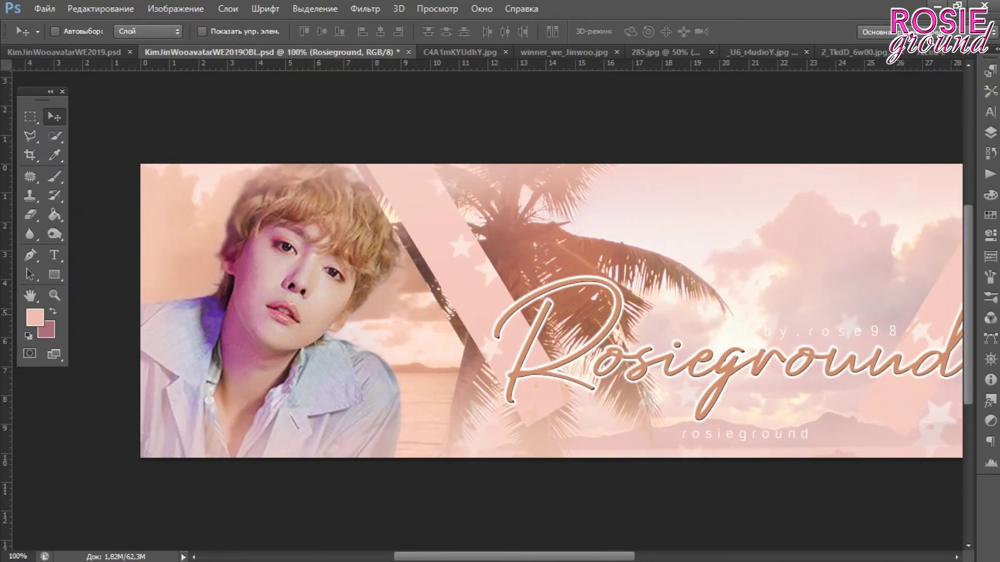
click(990, 132)
scroll(781, 198, down, 3)
scroll(778, 211, down, 3)
scroll(780, 210, down, 2)
scroll(784, 209, down, 2)
scroll(788, 208, up, 1)
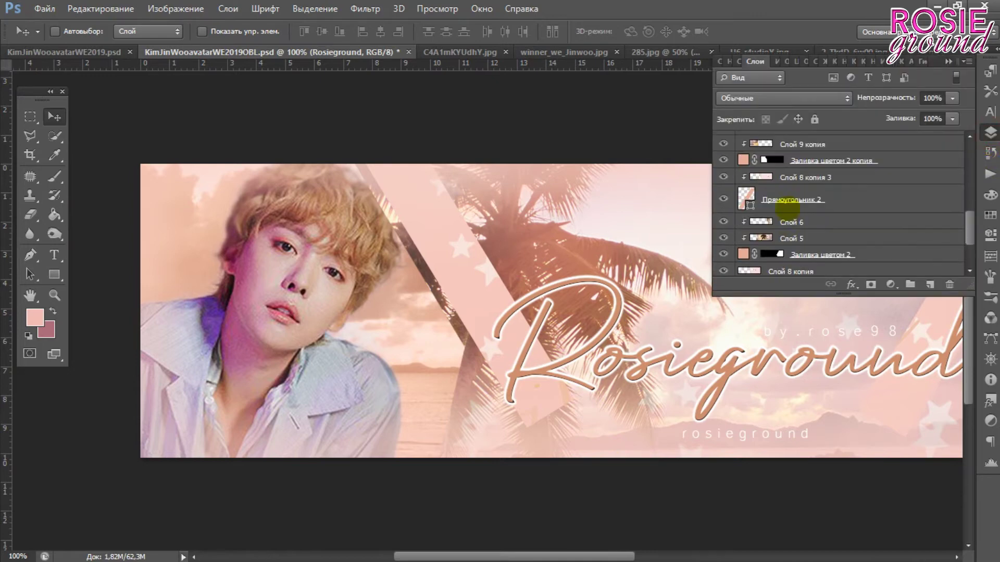
scroll(784, 218, up, 3)
click(789, 178)
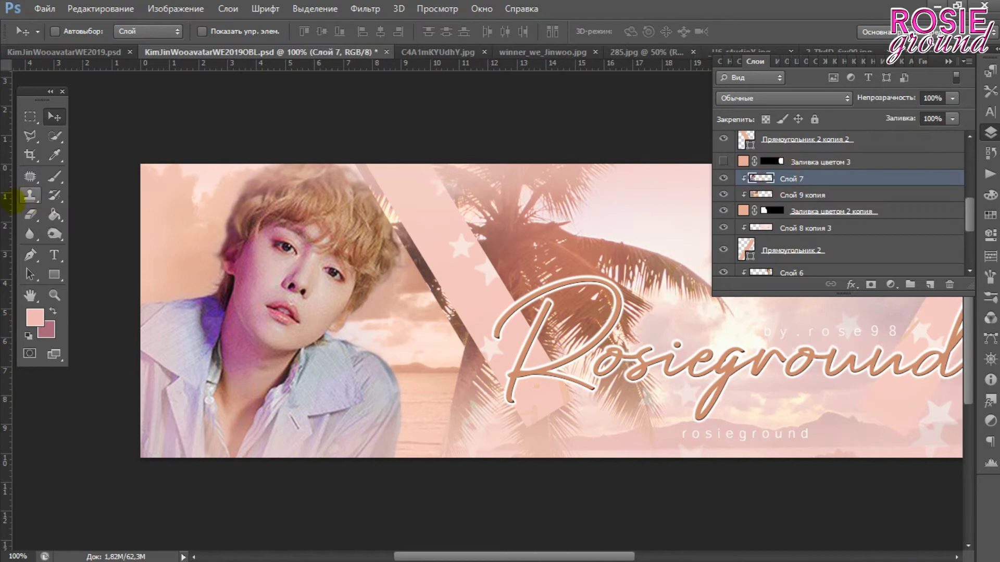
- Erase the left portrait's hair along the diagonal stripe edge on Слой 7
click(30, 212)
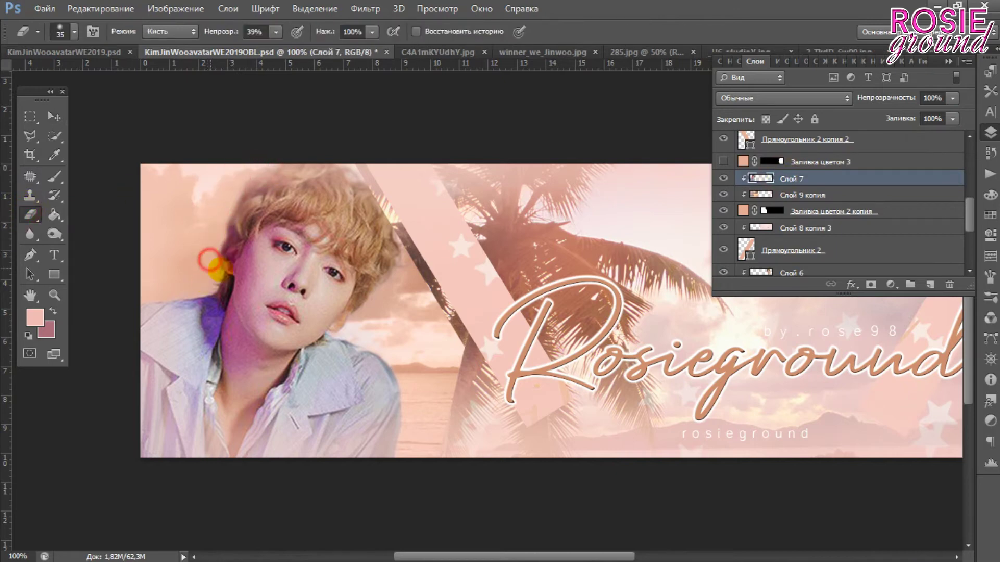
click(345, 164)
drag(344, 164, 382, 292)
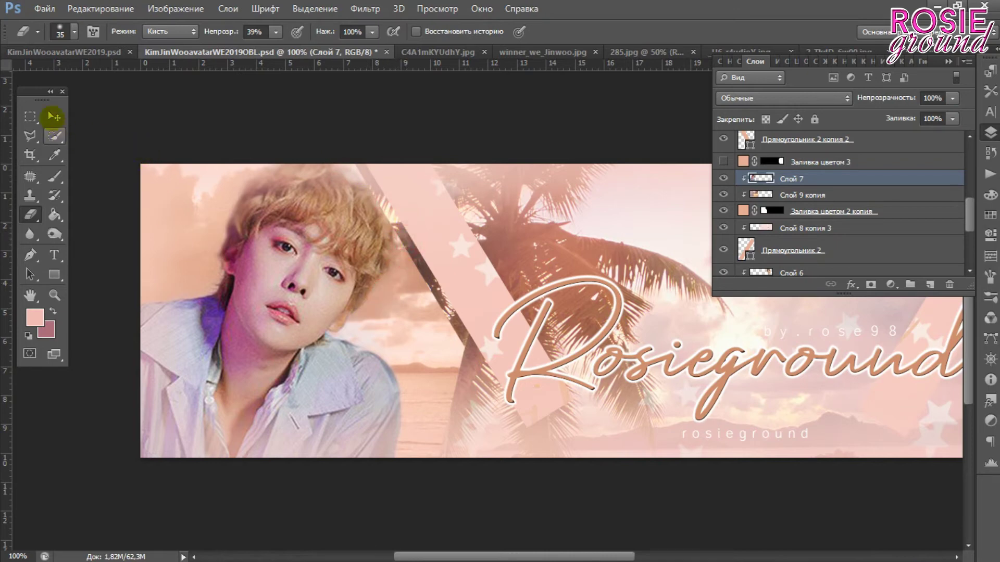
- Return to the Move tool and zoom out to view the whole banner
click(54, 116)
click(948, 61)
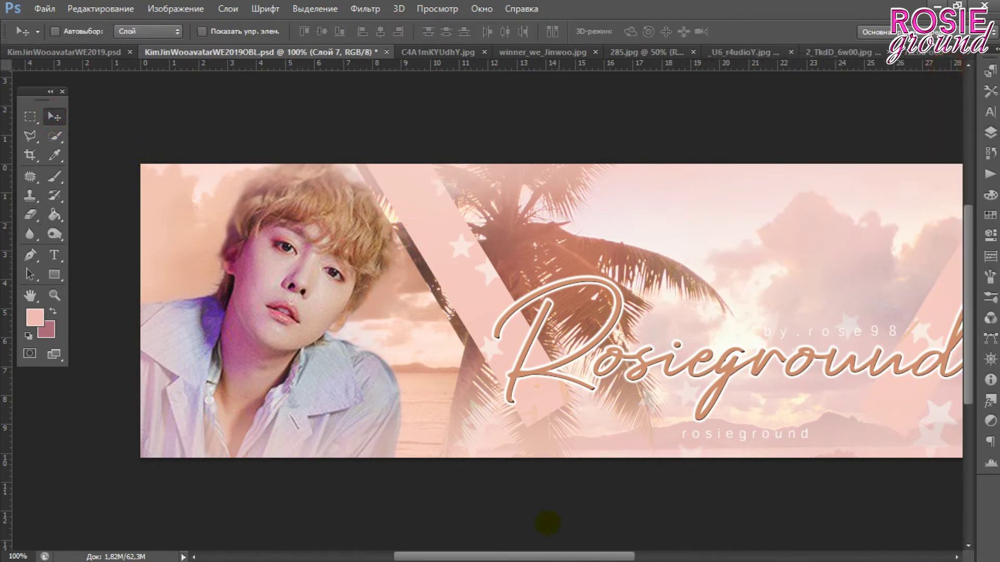
click(30, 214)
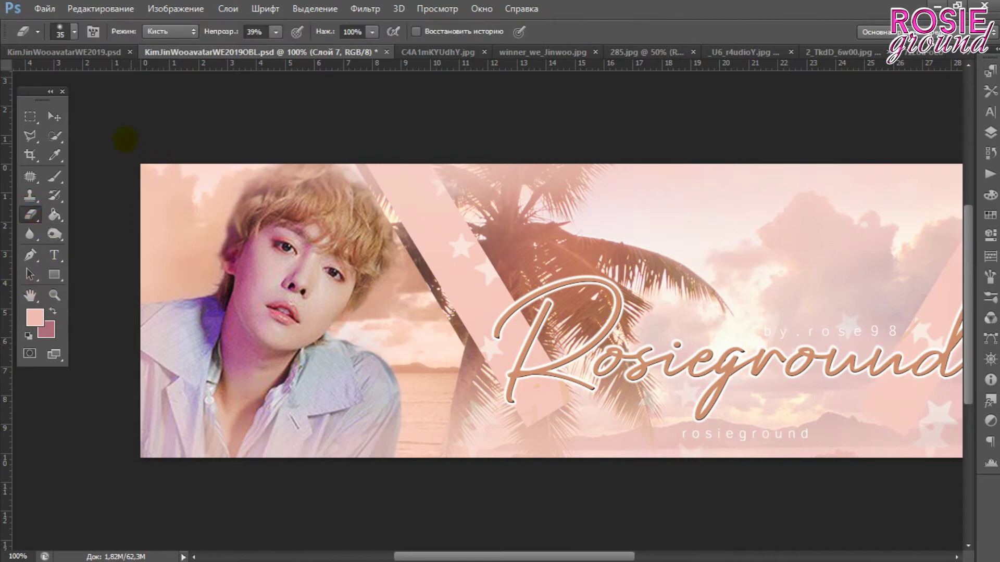
click(55, 117)
drag(428, 556, 581, 556)
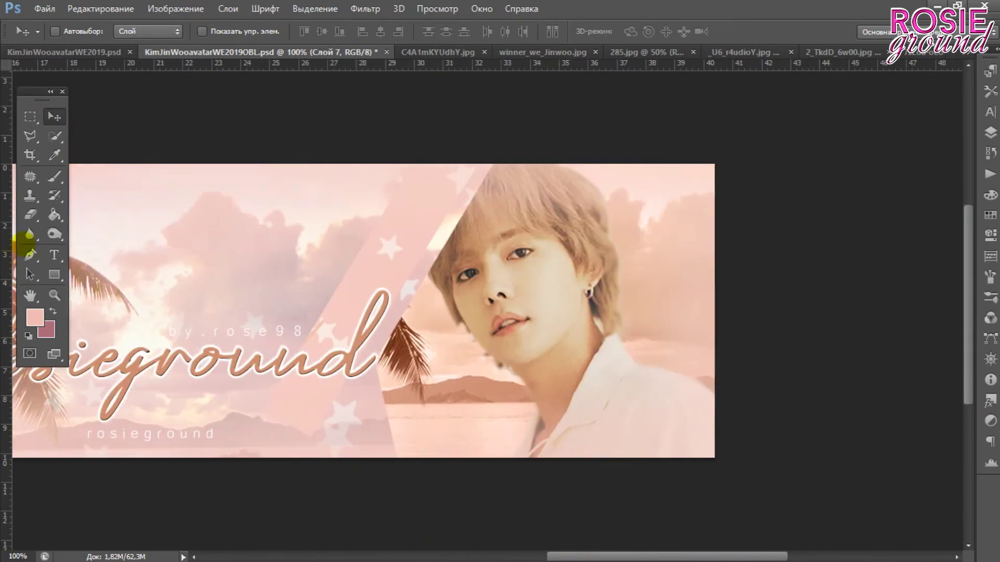
key(ctrl+minus)
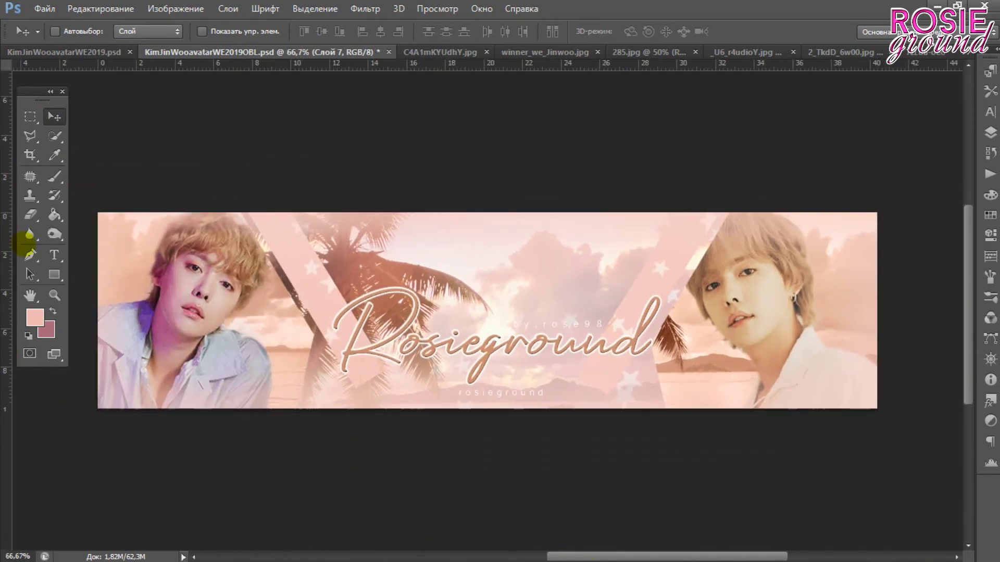
- Zoom the banner out to 50% with the layers list showing
click(337, 199)
key(ctrl+minus)
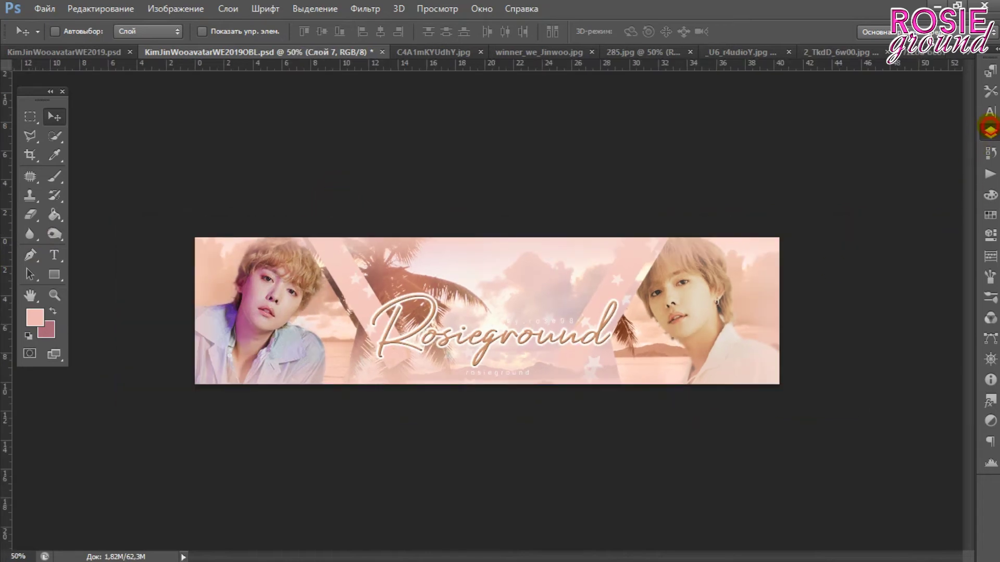
click(990, 130)
scroll(823, 196, up, 3)
scroll(806, 206, up, 3)
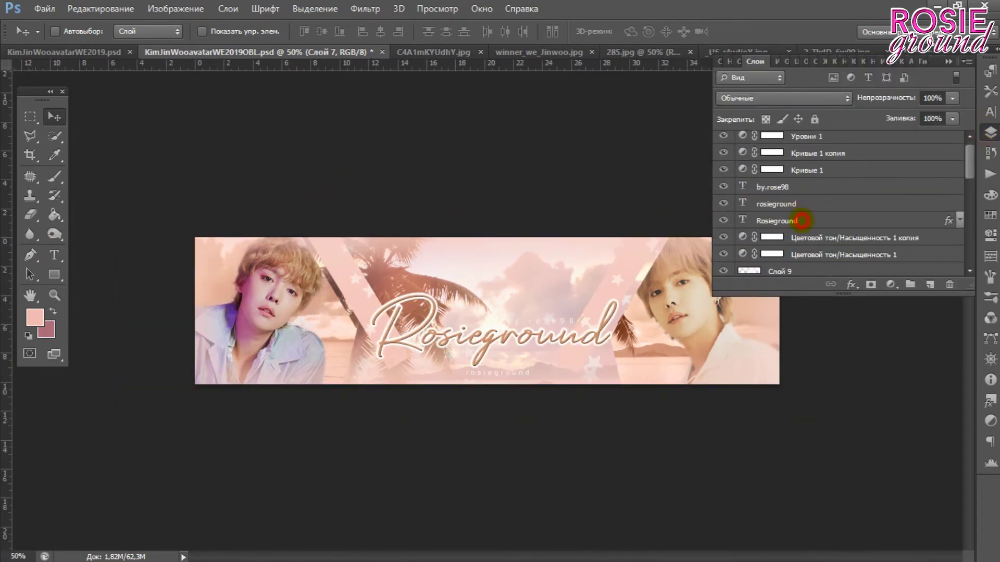
- Try raising the Rosieground title, undo the move, and save the banner PSD
click(802, 221)
drag(587, 309, 590, 284)
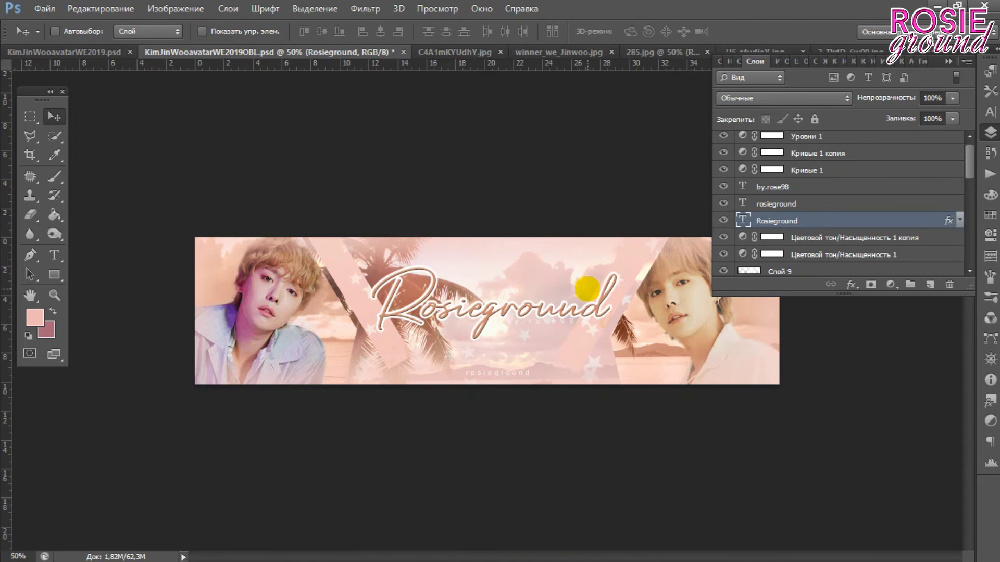
key(ctrl+z)
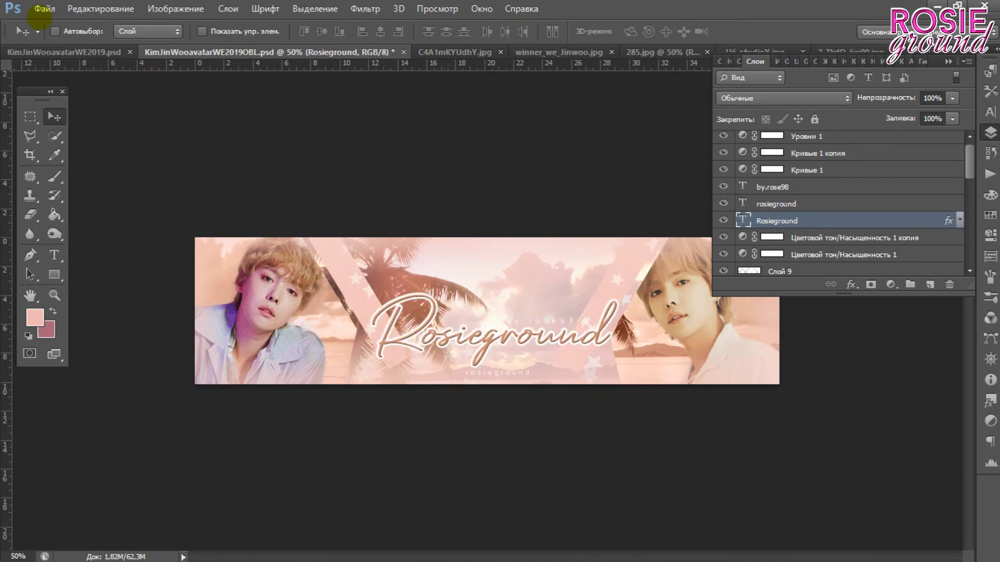
click(44, 8)
click(50, 131)
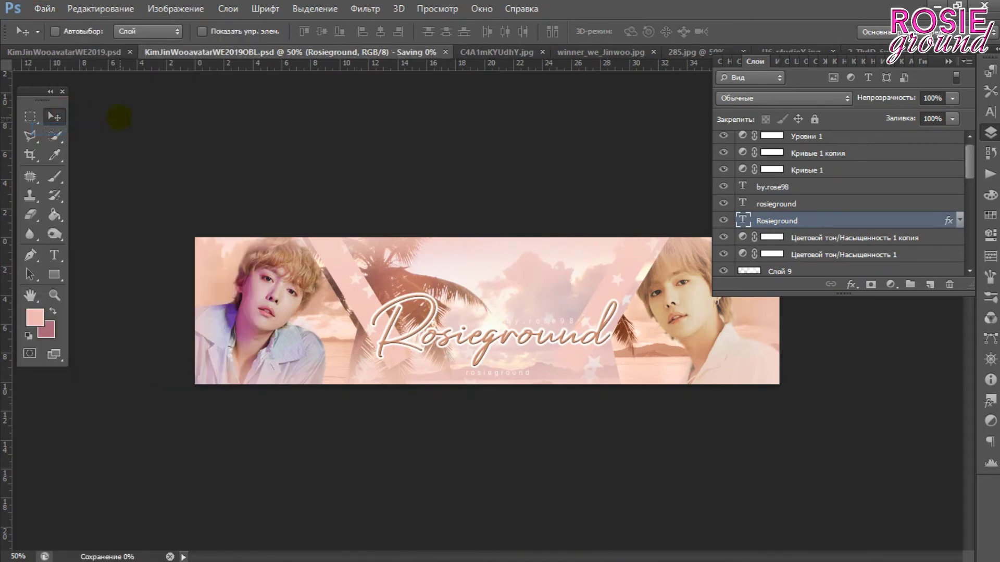